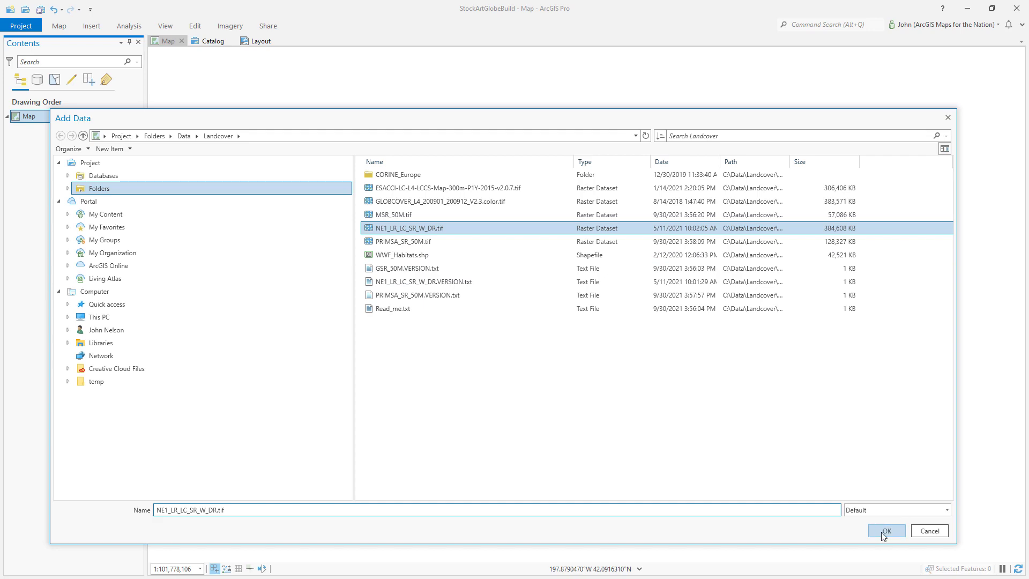
# - Add the NE1_LR_LC_SR_W_DR.tif raster to the map and set its resampling type to Cubic
pyautogui.click(885, 530)
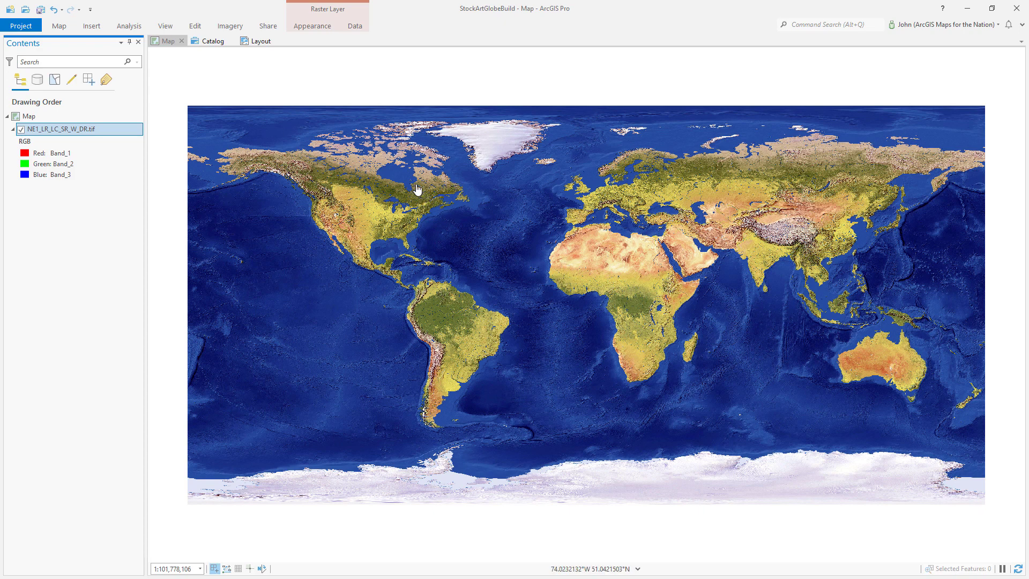
pyautogui.click(313, 26)
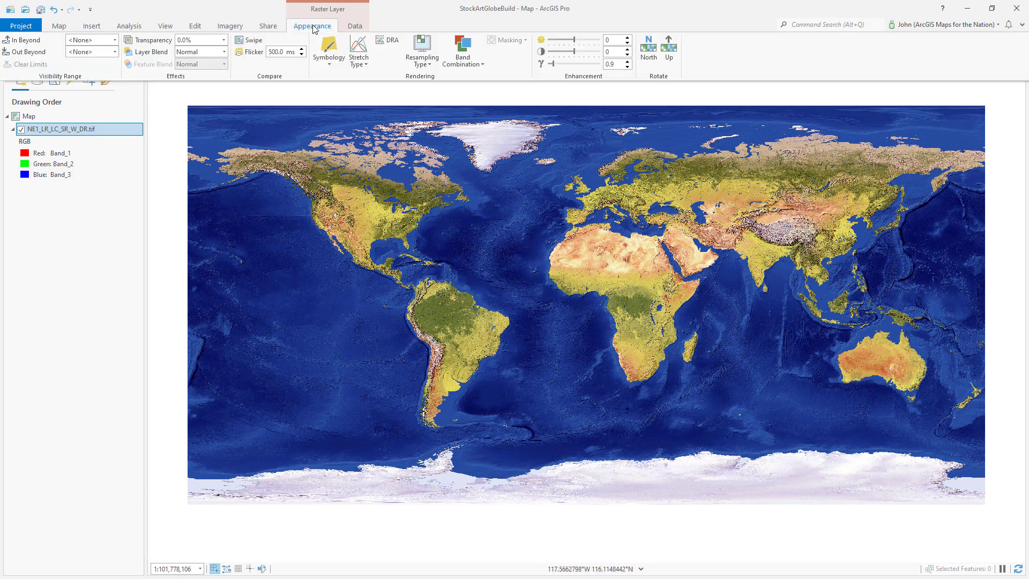
pyautogui.click(420, 62)
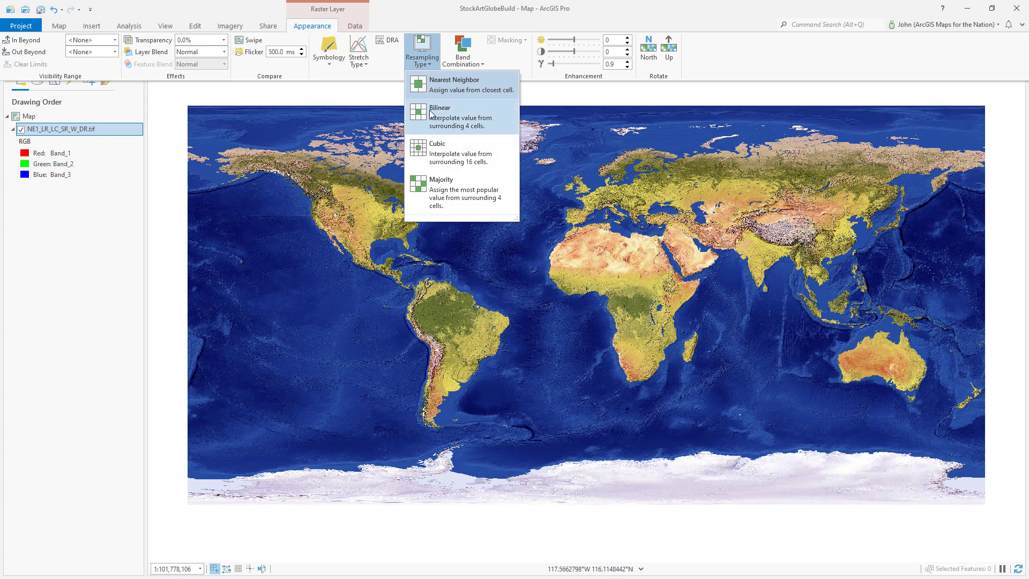
pyautogui.click(430, 150)
# - Set the land cover raster's stretch type to None and its overall gamma to 1.0
pyautogui.click(362, 66)
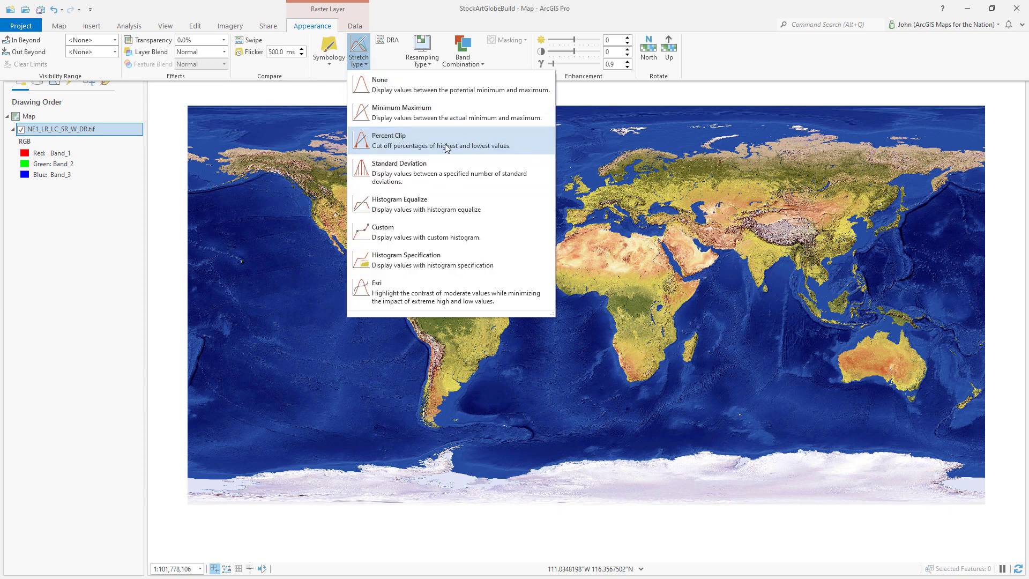
pyautogui.click(386, 90)
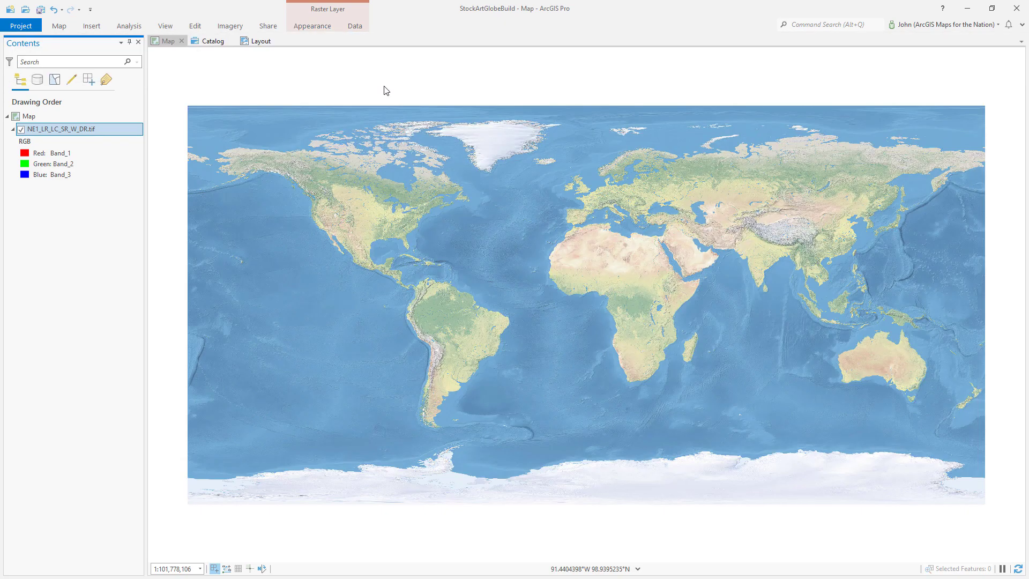
pyautogui.click(313, 28)
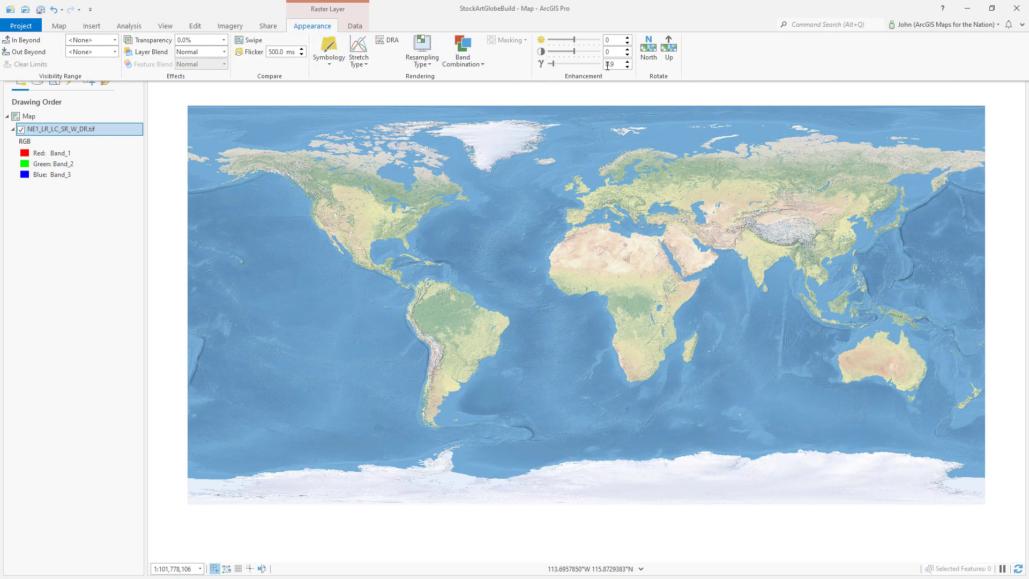
pyautogui.click(627, 62)
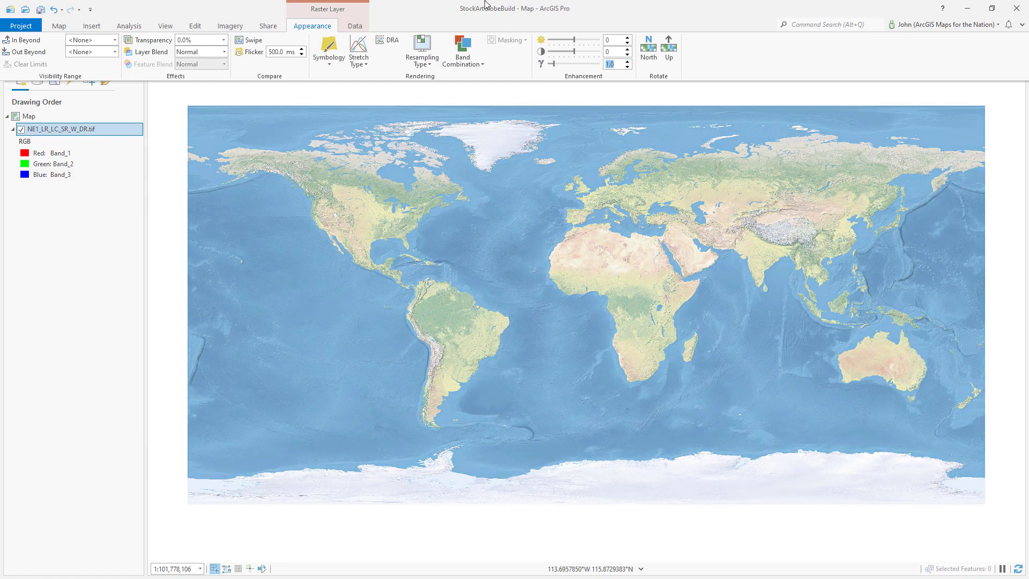
pyautogui.click(423, 8)
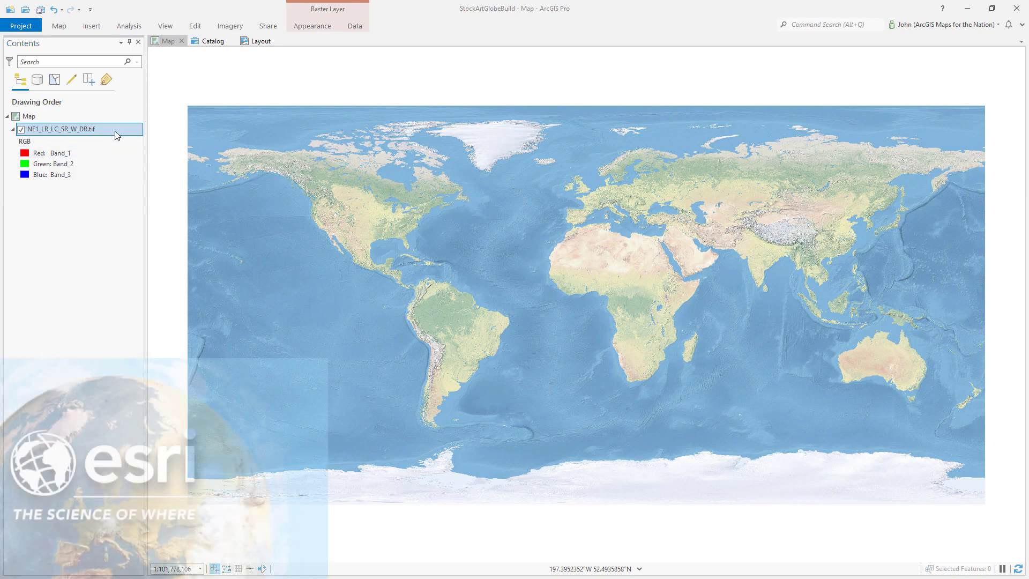
# - In the land cover raster's symbology, set the green band's gamma to 0.8 and the blue band's to 0.6
pyautogui.rightClick(114, 131)
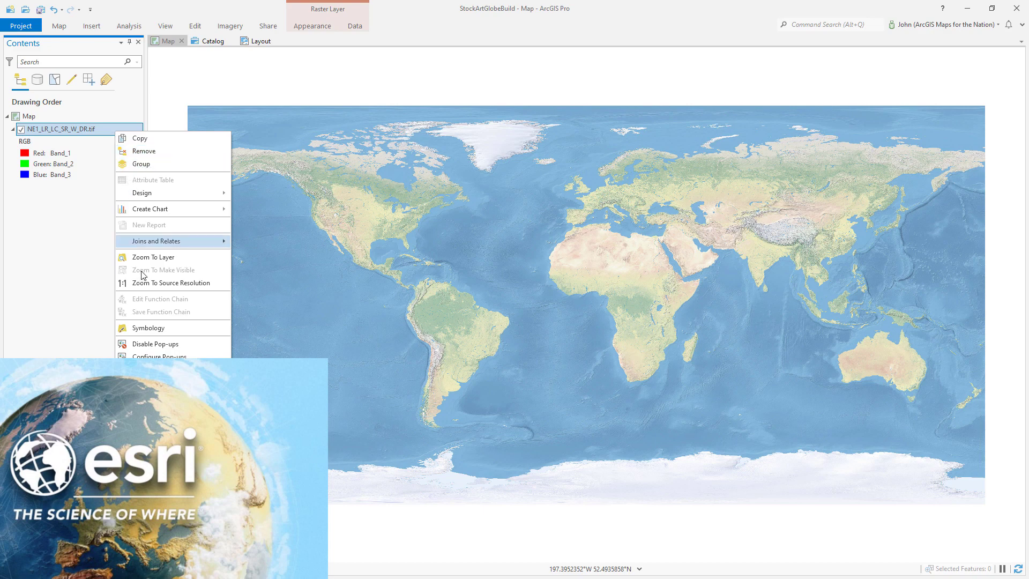
pyautogui.click(147, 329)
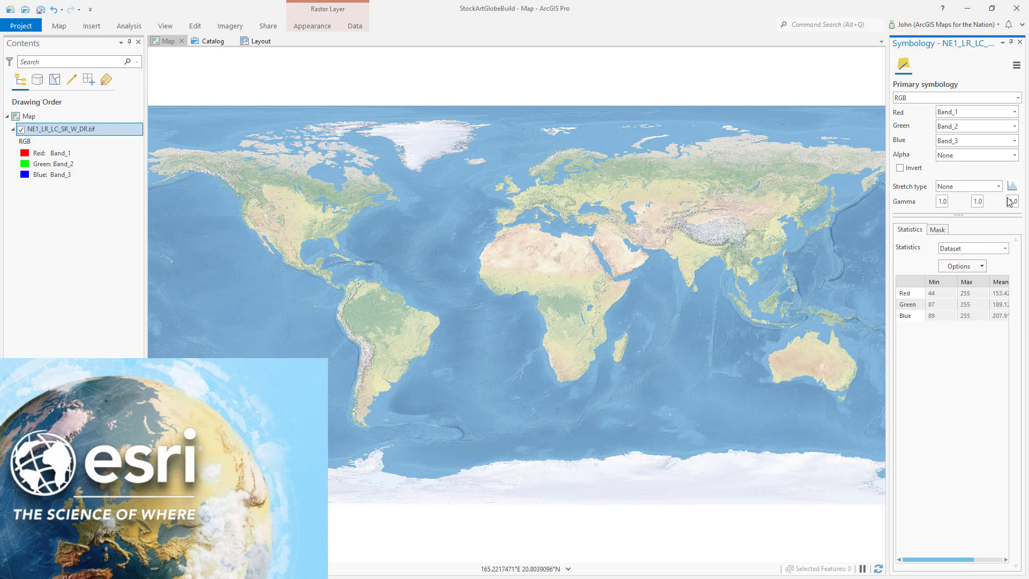
pyautogui.press('Tab')
pyautogui.click(978, 206)
pyautogui.write('0.8')
pyautogui.press('Tab')
pyautogui.write('0')
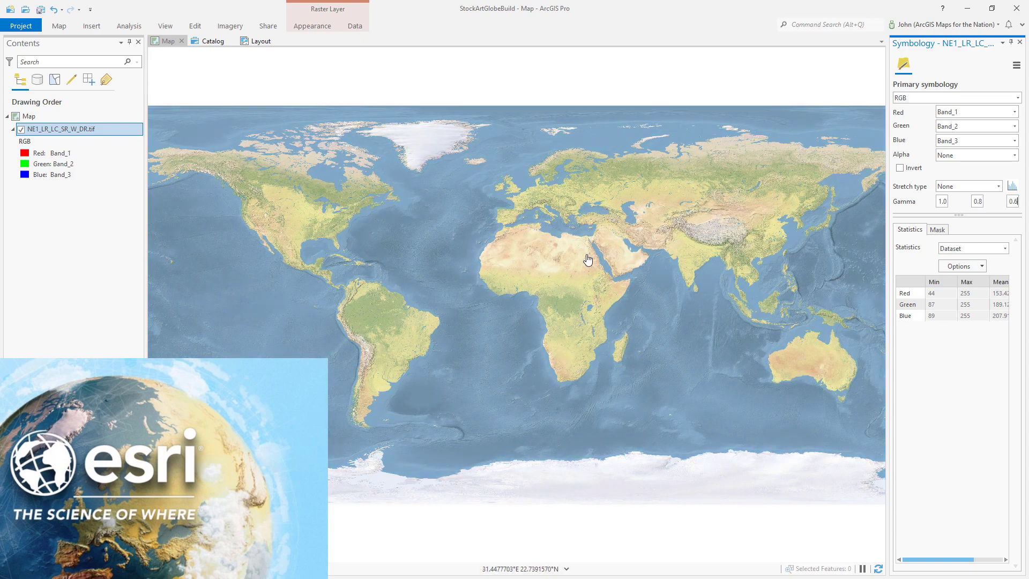
# - Raise the brightness of the land cover raster slightly
pyautogui.click(316, 28)
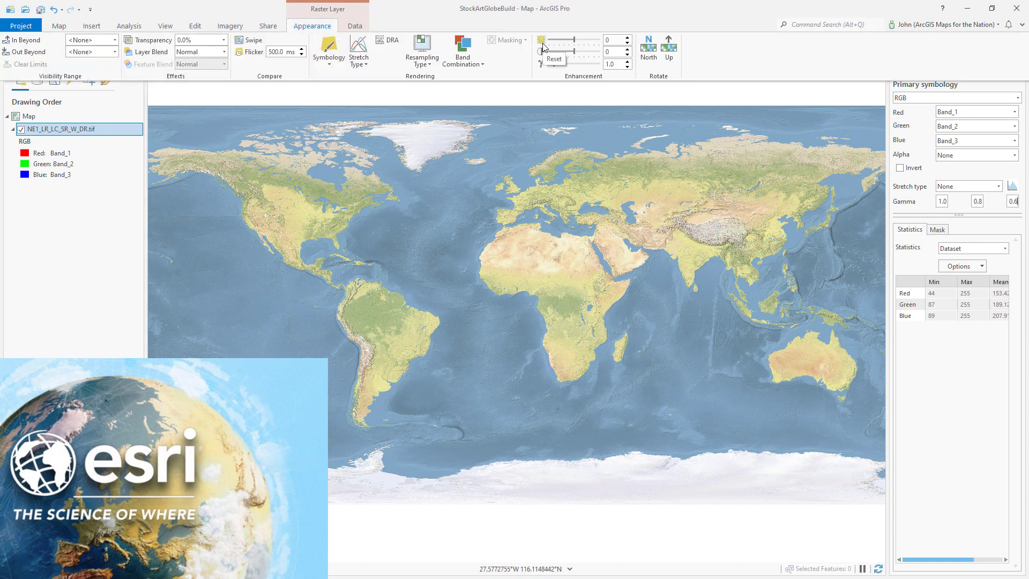
pyautogui.click(627, 39)
pyautogui.click(627, 39)
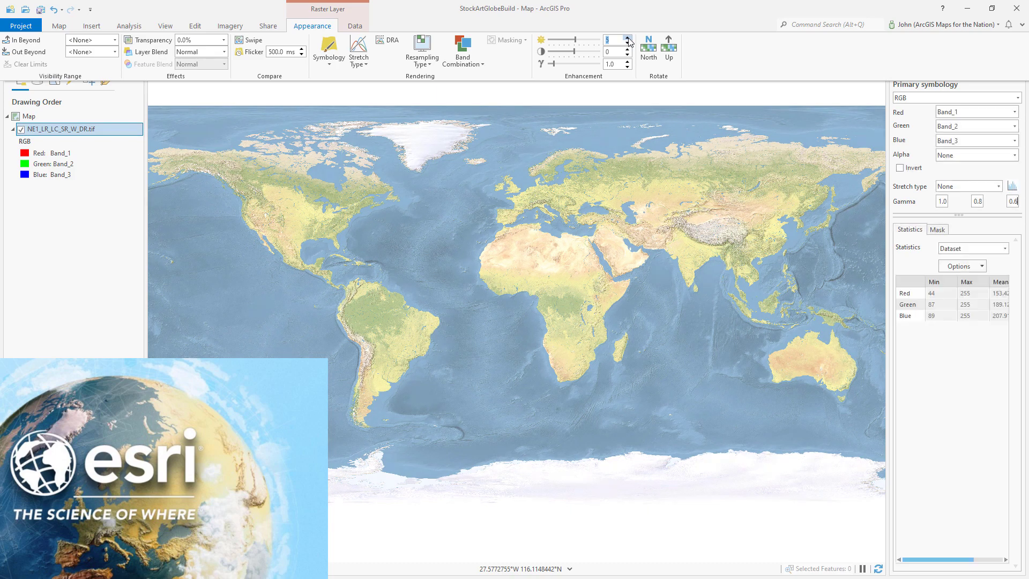
pyautogui.click(618, 10)
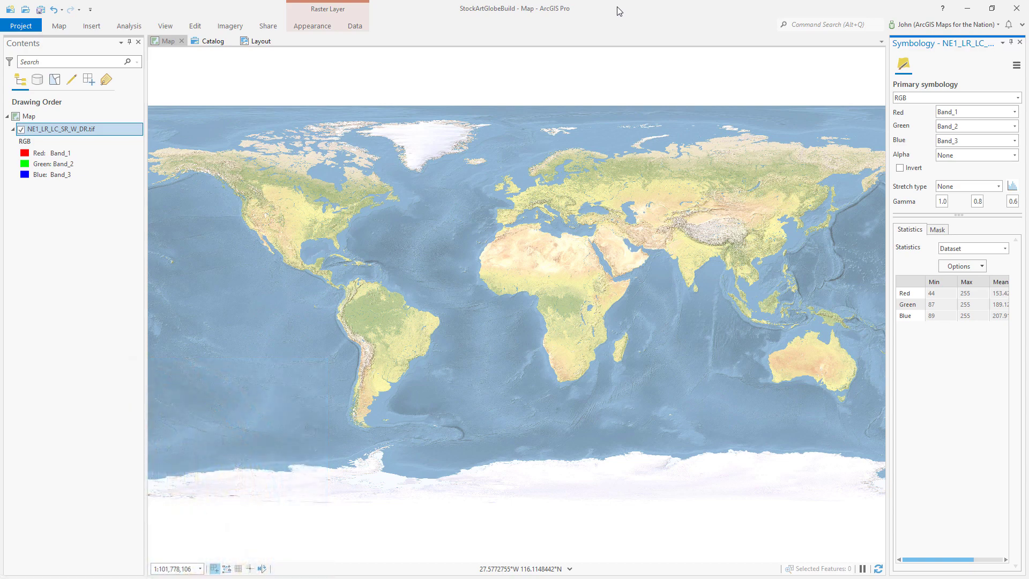
# - Convert the flat map to a global scene
pyautogui.click(166, 26)
pyautogui.click(52, 65)
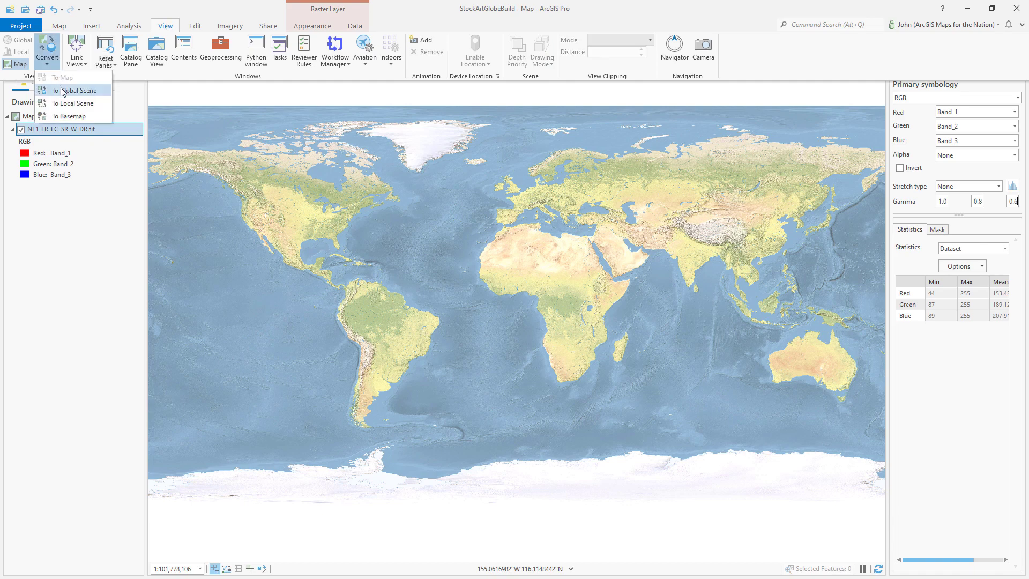
pyautogui.click(63, 91)
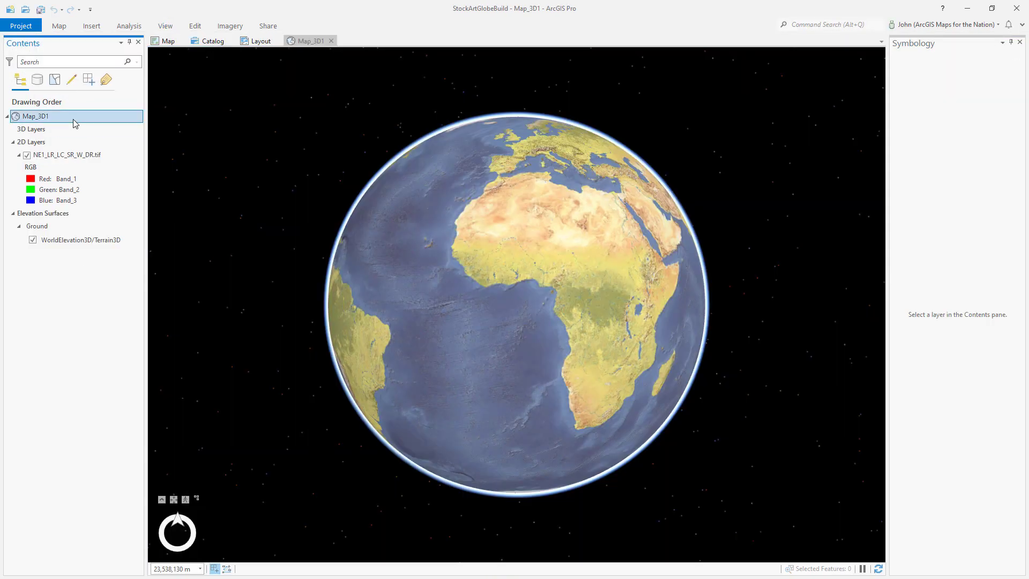
# - Remove the atmosphere halo and starry background in the scene's properties, and rotate the globe towards Europe and North Africa
pyautogui.doubleClick(75, 121)
pyautogui.click(353, 277)
pyautogui.click(427, 235)
pyautogui.click(641, 390)
pyautogui.moveTo(496, 372); pyautogui.dragTo(556, 377)
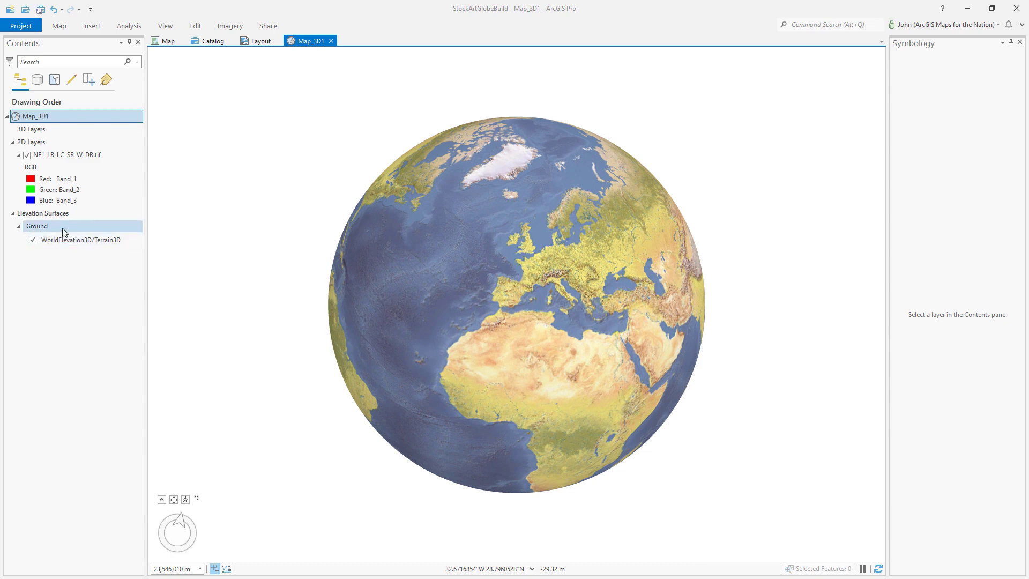
# - Set the vertical exaggeration of the Ground elevation surface to 25
pyautogui.click(46, 227)
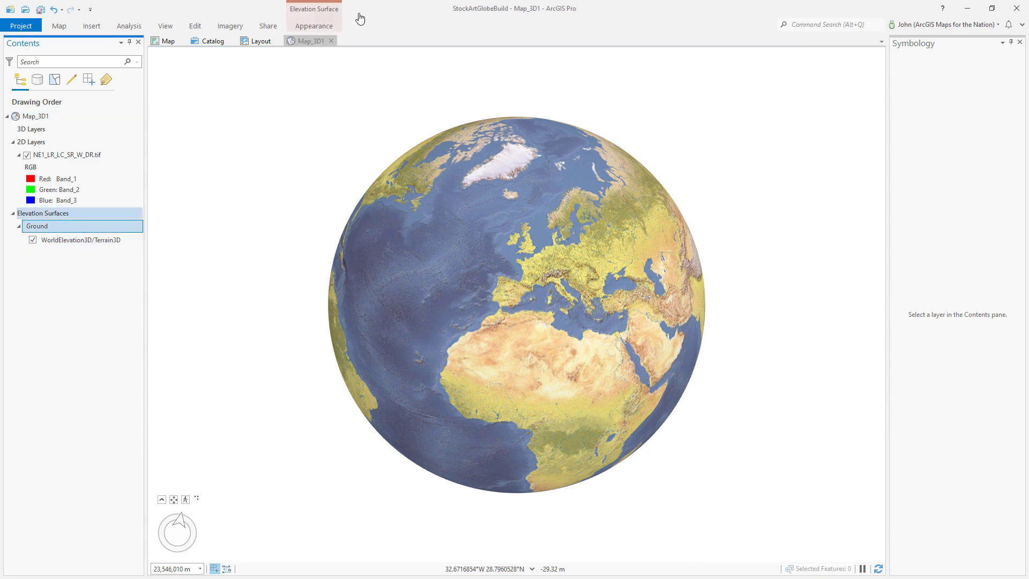
pyautogui.click(320, 27)
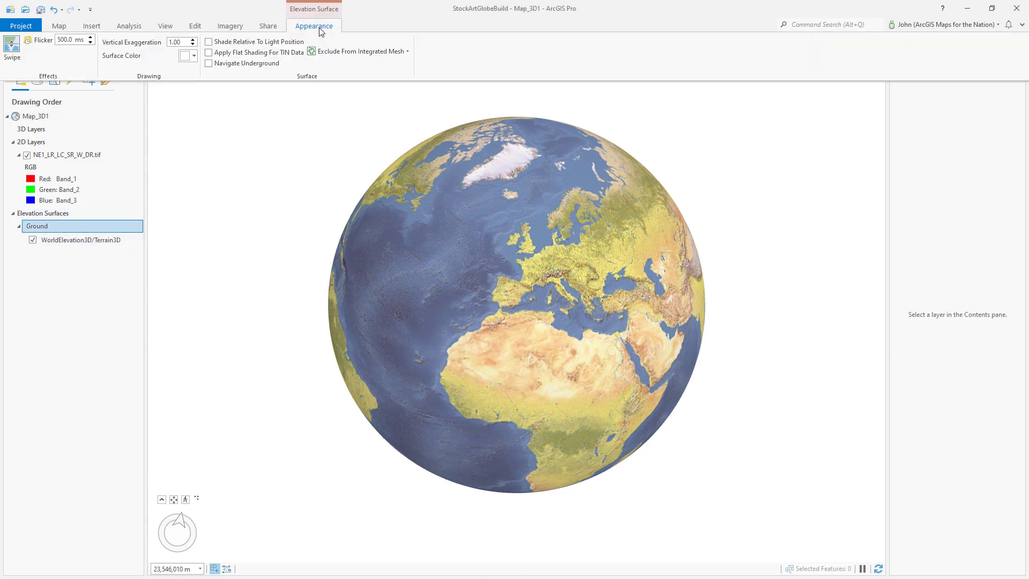
pyautogui.click(170, 43)
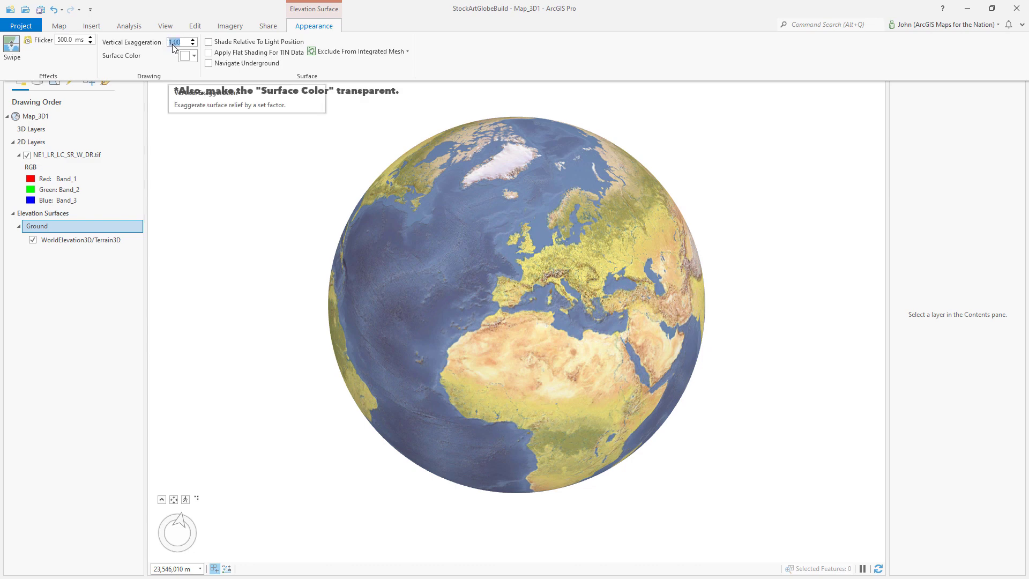
pyautogui.write('25')
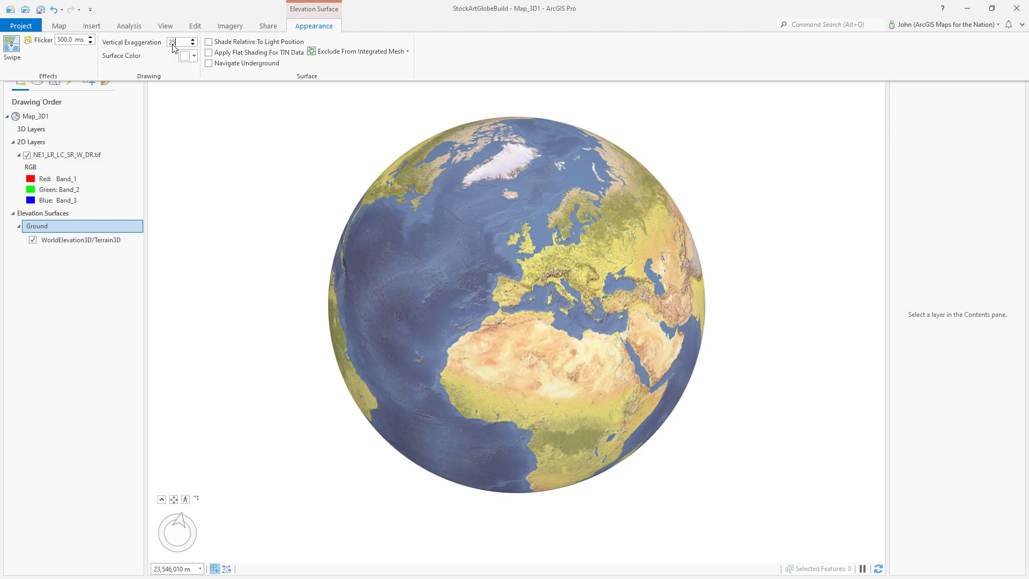
pyautogui.click(92, 371)
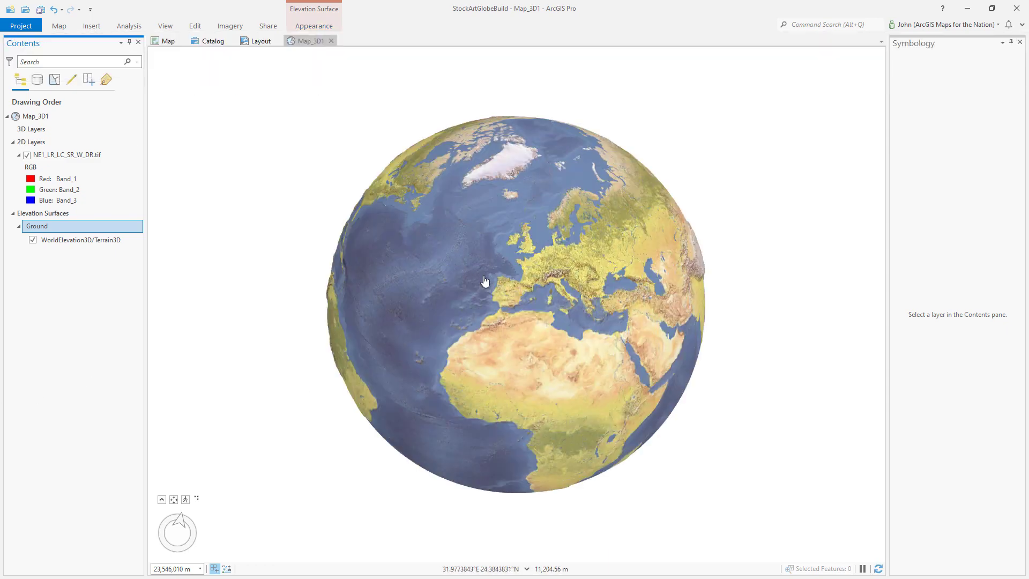
pyautogui.click(468, 323)
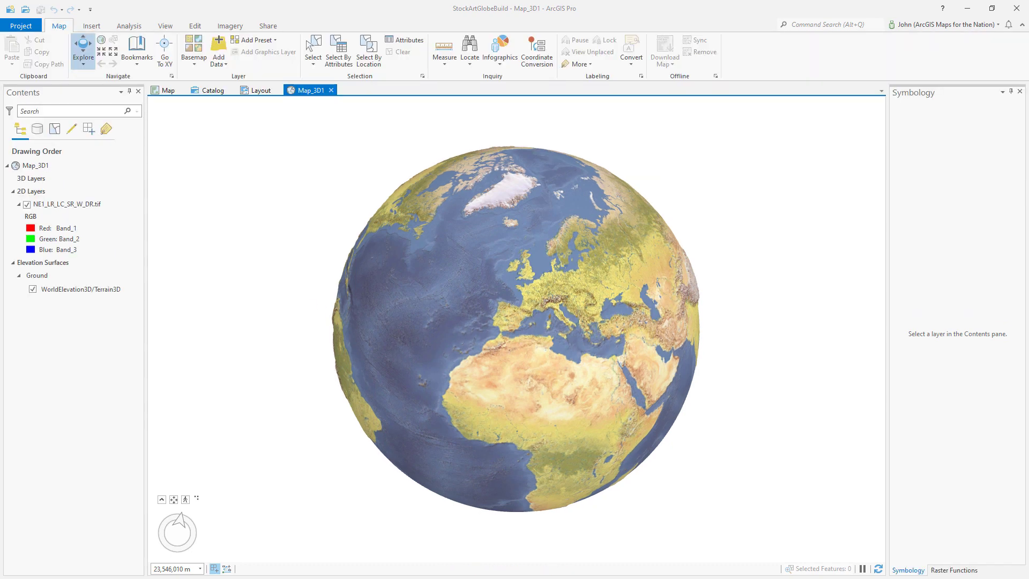
# - Add the PRIMSA_SR_50M.tif shaded relief raster to the scene and set its stretch type to None
pyautogui.click(62, 167)
pyautogui.rightClick(62, 168)
pyautogui.click(104, 179)
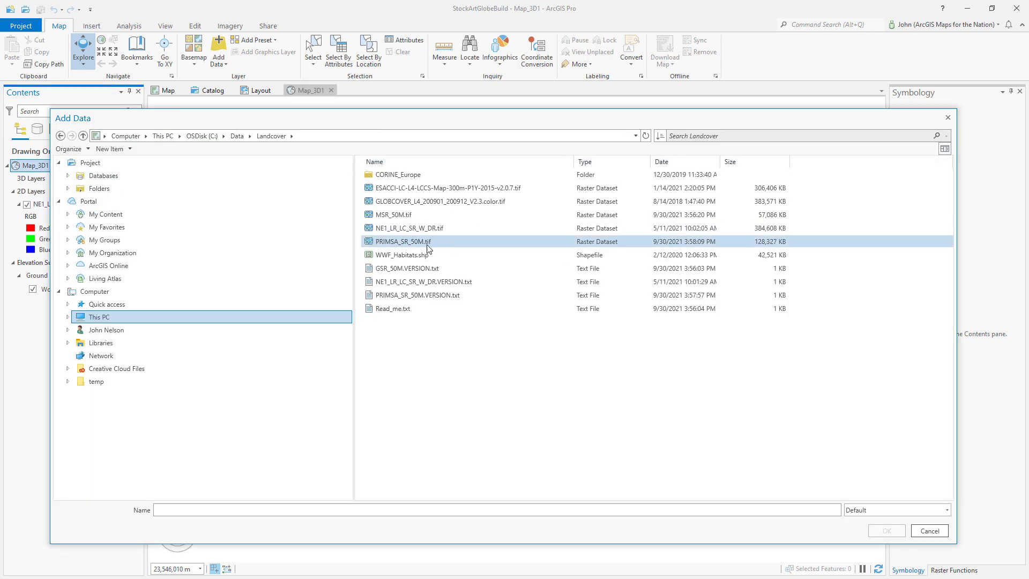
pyautogui.click(456, 246)
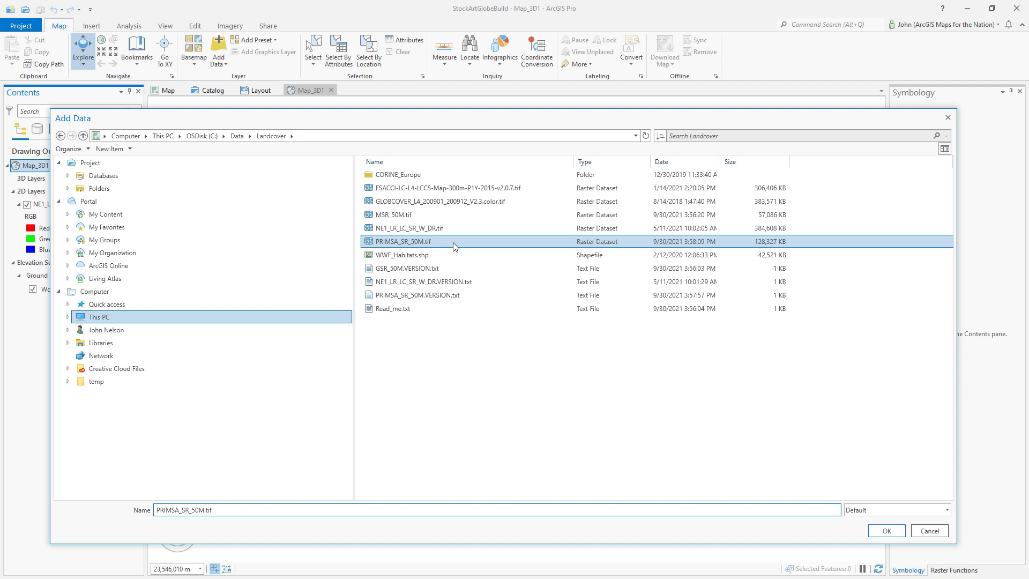
pyautogui.click(886, 530)
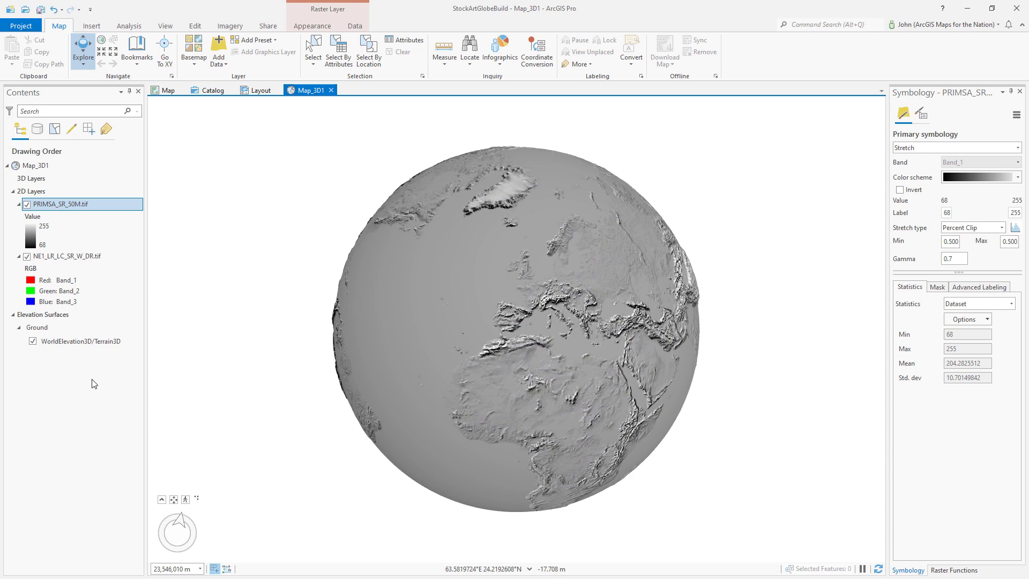
pyautogui.click(1001, 227)
pyautogui.click(956, 240)
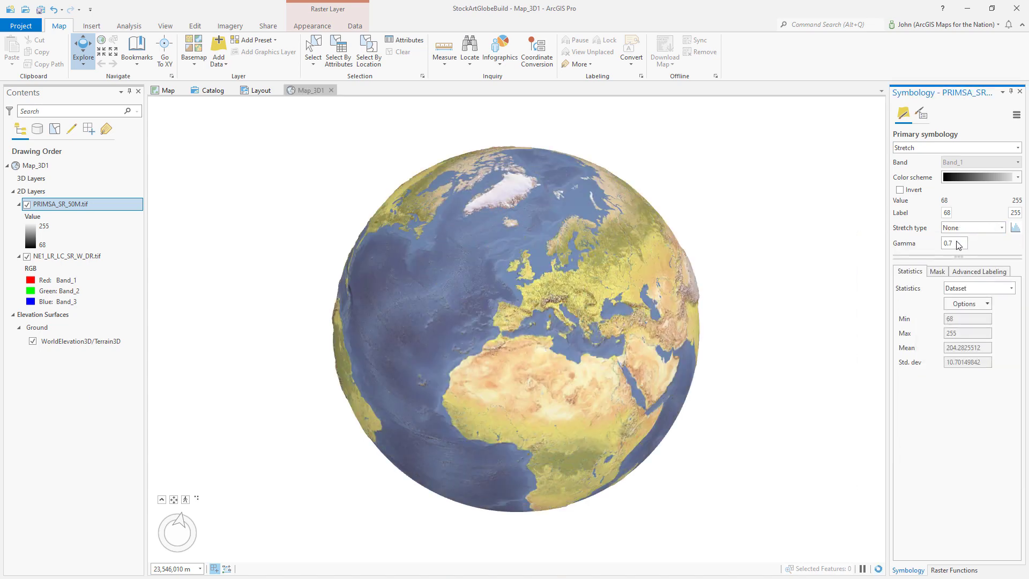
# - Edit the shaded relief's color scheme, adding a second black stop just below the midpoint of the ramp
pyautogui.click(1016, 178)
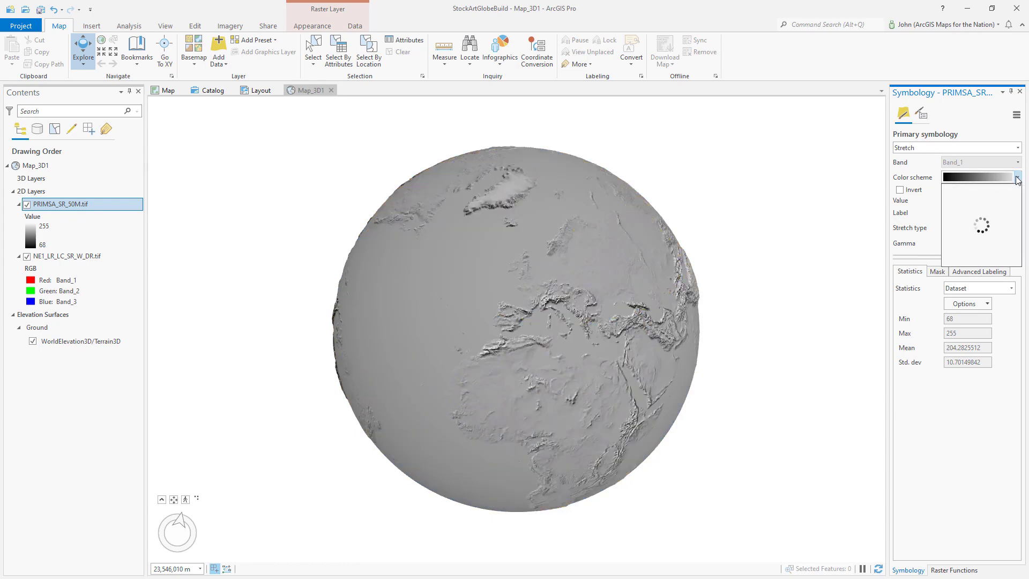
pyautogui.click(997, 489)
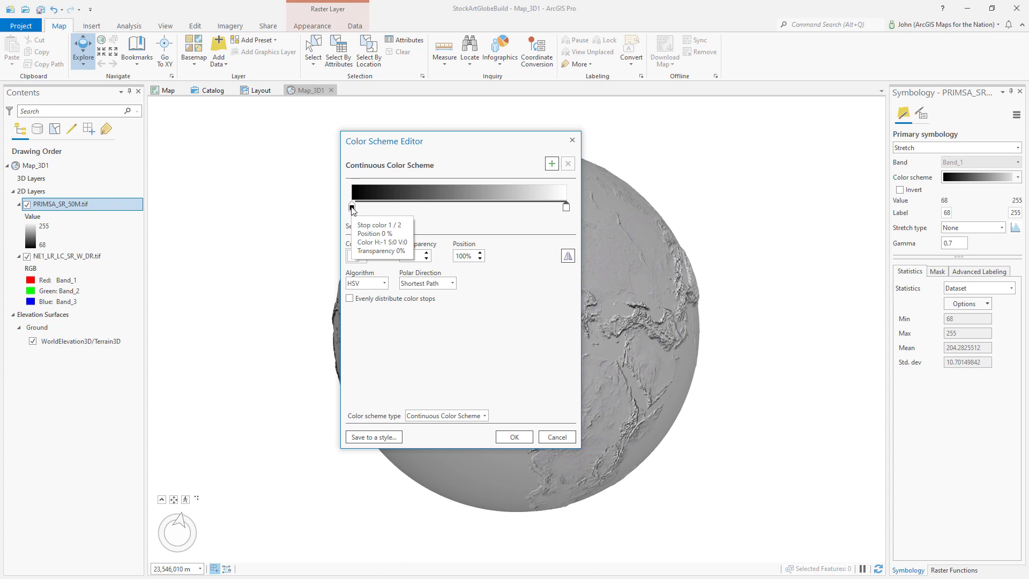
pyautogui.moveTo(353, 208); pyautogui.dragTo(427, 214)
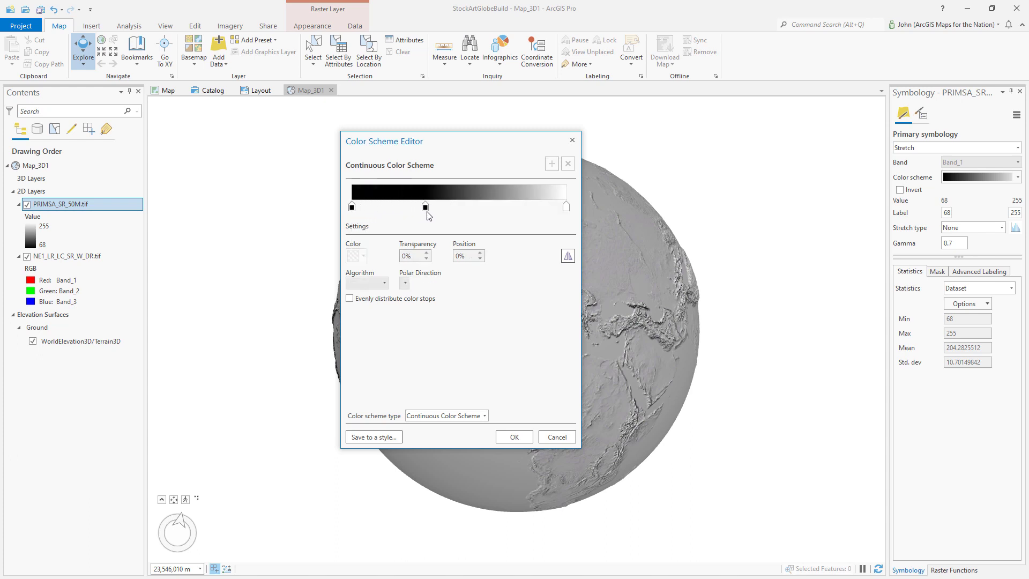
pyautogui.click(425, 207)
pyautogui.click(480, 253)
pyautogui.click(480, 253)
pyautogui.click(480, 253)
pyautogui.click(480, 253)
pyautogui.click(480, 253)
pyautogui.click(480, 253)
pyautogui.click(480, 253)
pyautogui.click(480, 253)
# - Add a stop at 80% of the color ramp and color it pale yellow
pyautogui.moveTo(568, 209); pyautogui.dragTo(509, 210)
pyautogui.click(480, 253)
pyautogui.click(480, 253)
pyautogui.click(480, 253)
pyautogui.click(480, 253)
pyautogui.click(480, 252)
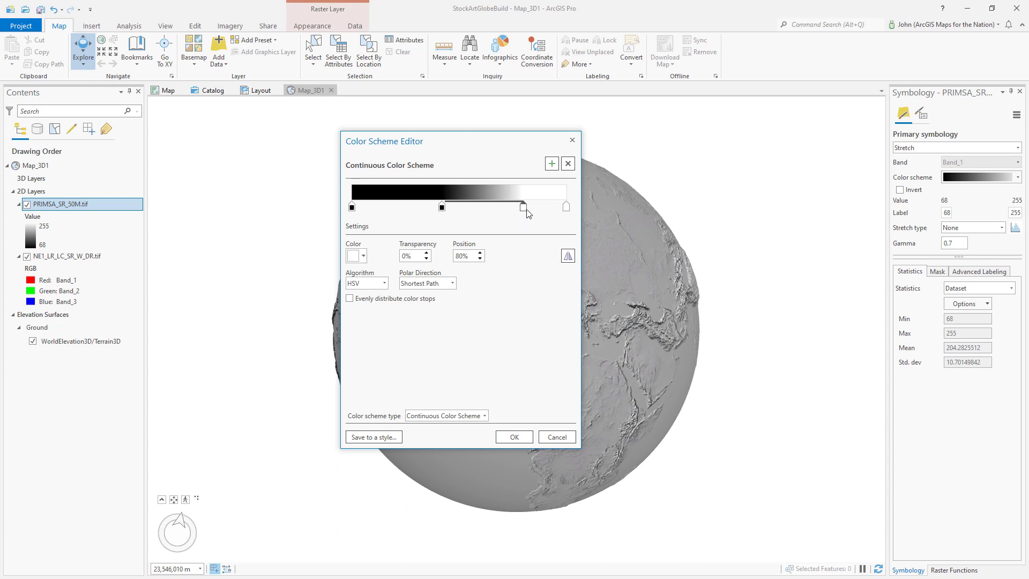
pyautogui.click(354, 256)
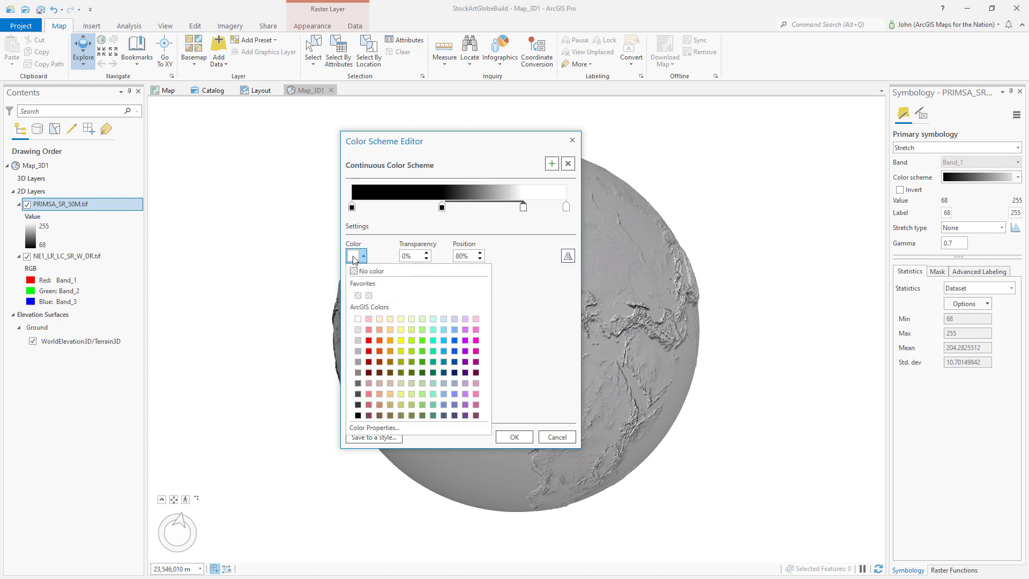
pyautogui.click(380, 319)
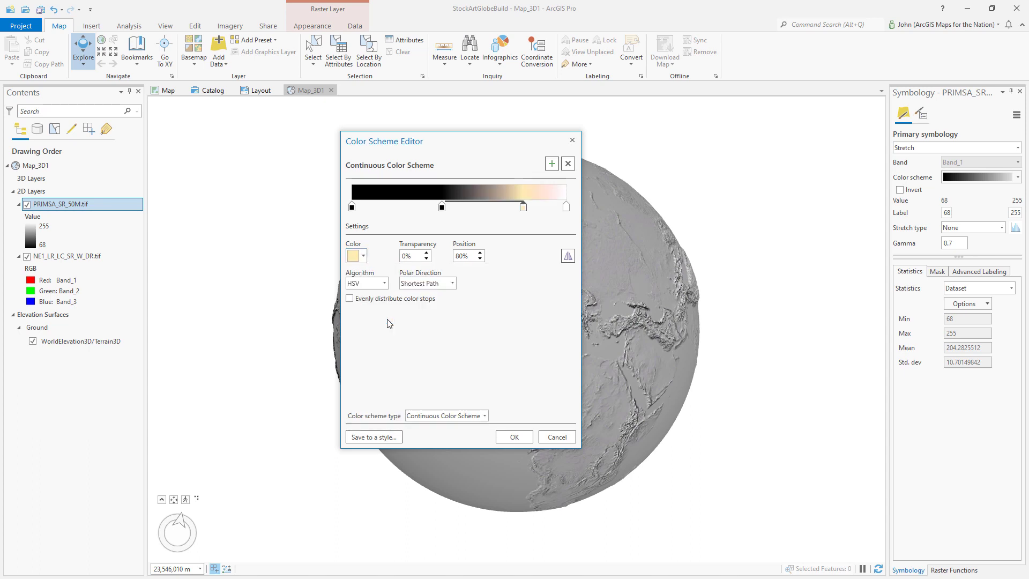
# - Add a white stop at 92% of the color ramp and apply the scheme to the shaded relief
pyautogui.click(565, 208)
pyautogui.click(548, 207)
pyautogui.click(549, 208)
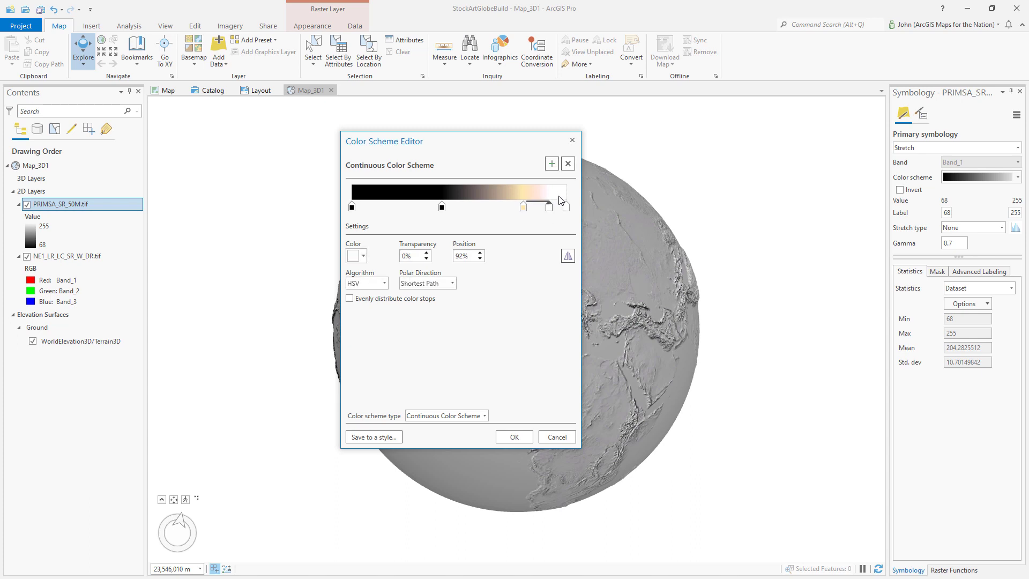
pyautogui.click(513, 435)
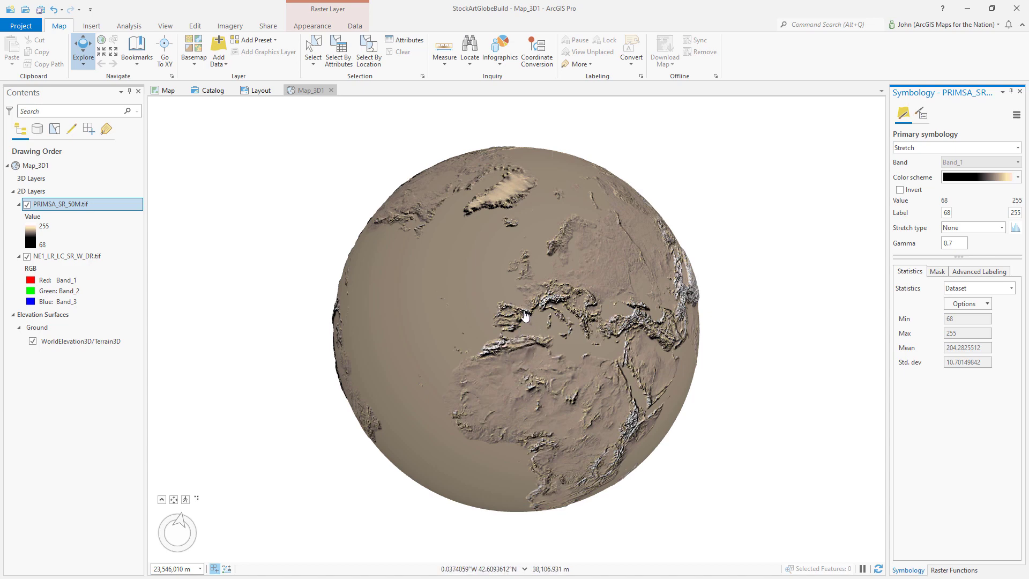
# - Set the PRIMSA_SR_50M.tif layer's blend mode to Overlay and compare the globe with the layer off and on
pyautogui.moveTo(537, 324); pyautogui.dragTo(523, 278, button='right')
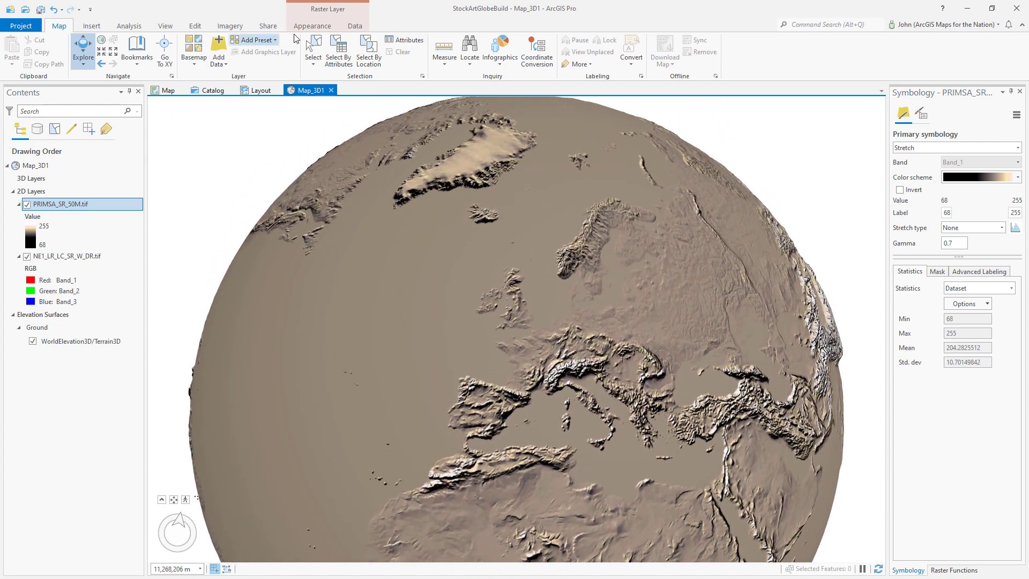
pyautogui.click(311, 26)
pyautogui.click(223, 51)
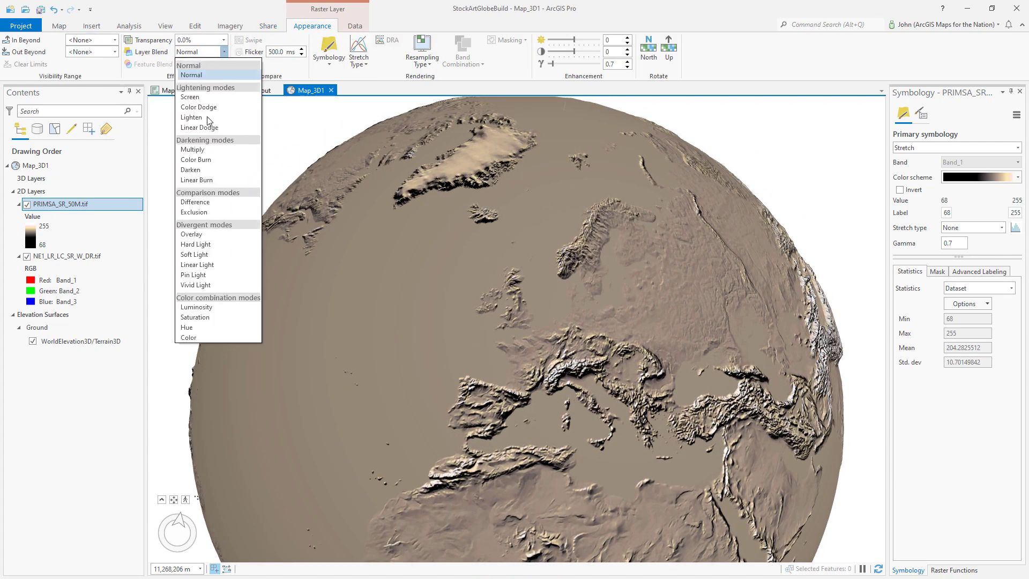
pyautogui.click(191, 235)
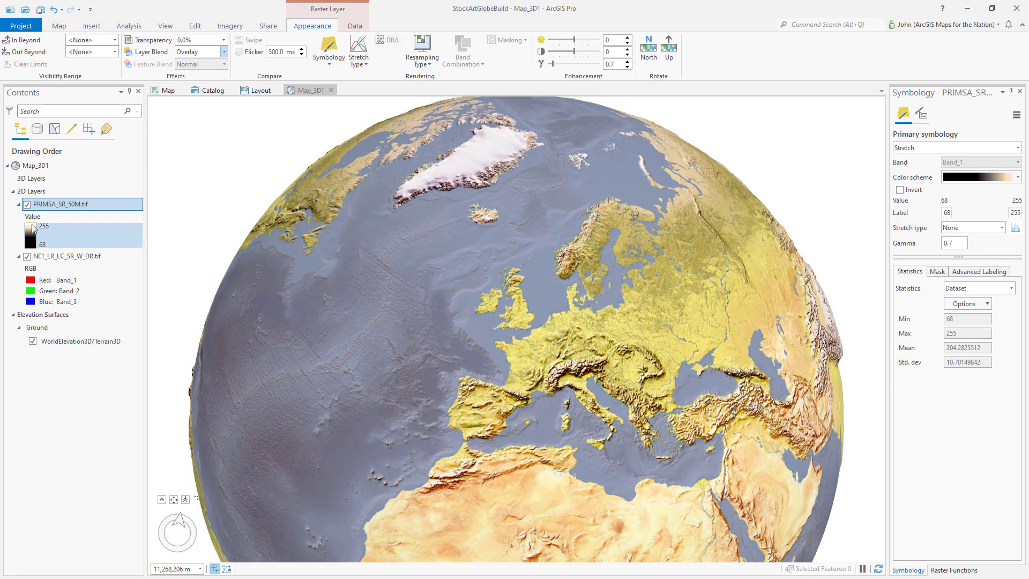
pyautogui.click(27, 204)
pyautogui.click(26, 205)
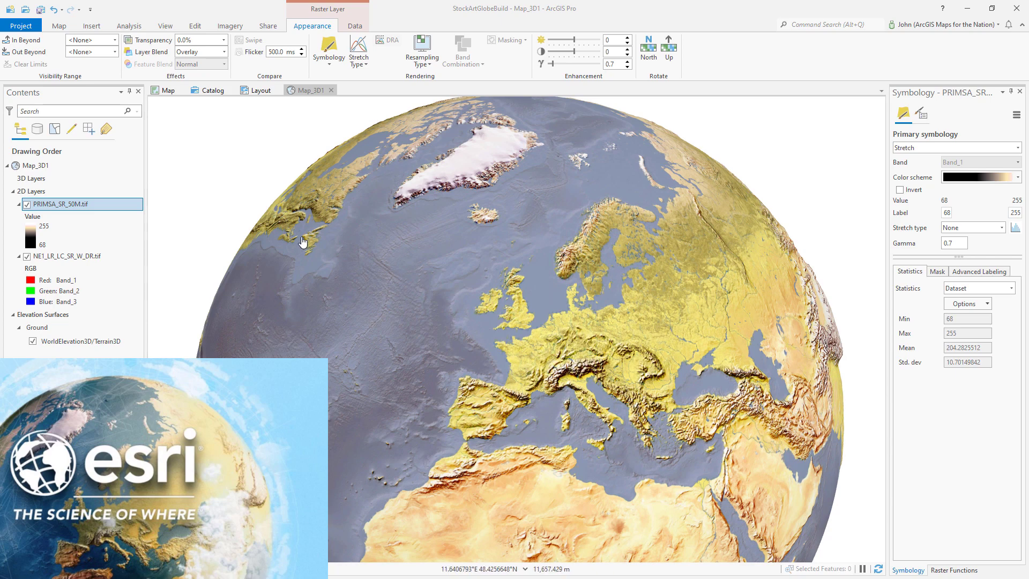
# - Add the MSR_50M.tif raster from the Landcover folder to the scene
pyautogui.rightClick(77, 170)
pyautogui.click(90, 170)
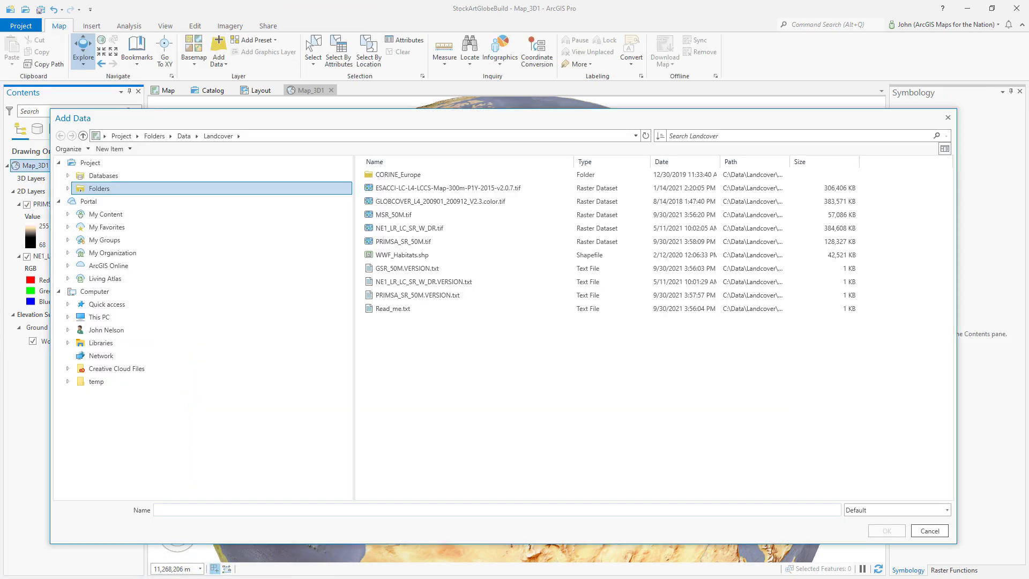
pyautogui.click(385, 215)
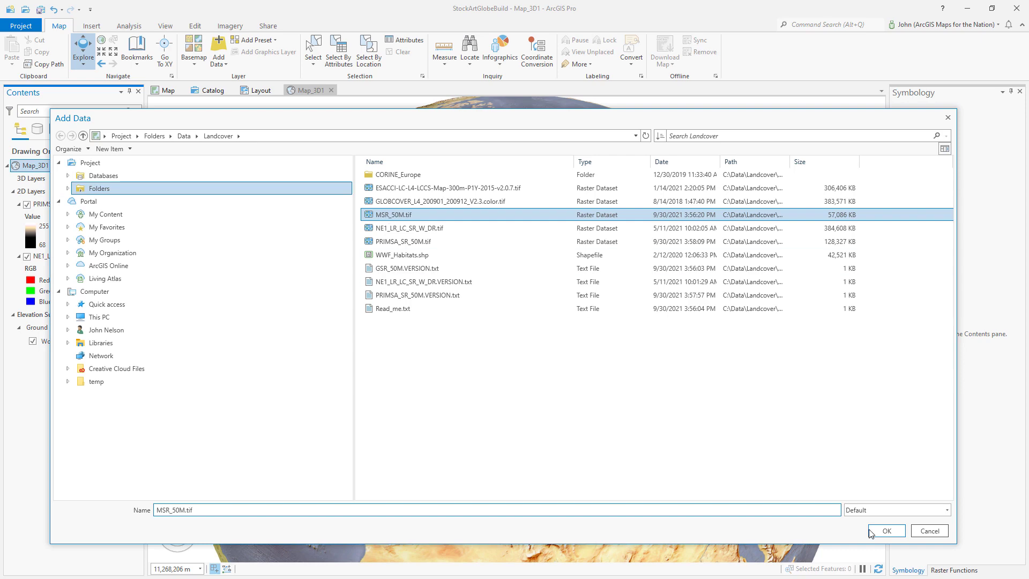
pyautogui.click(886, 530)
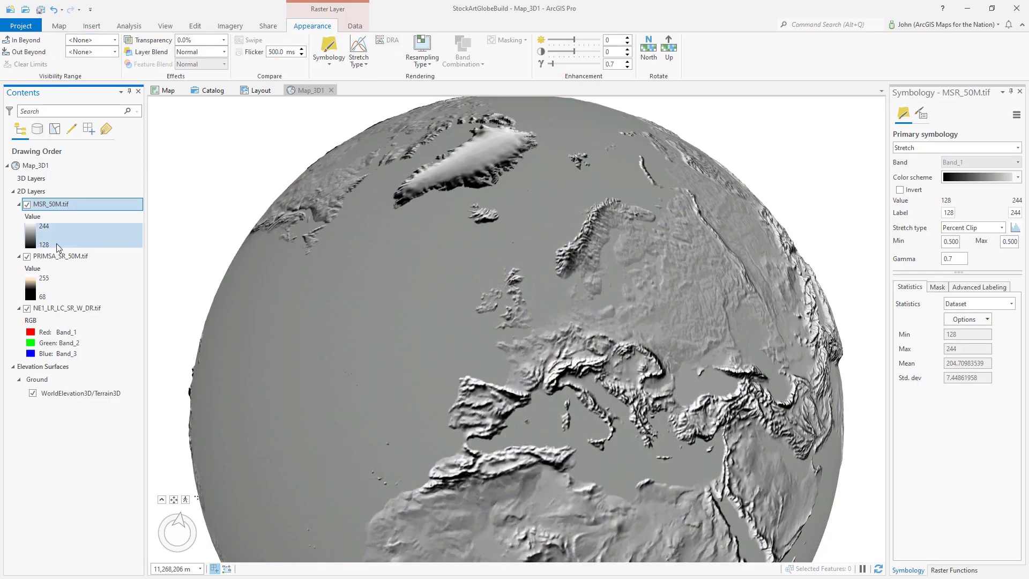
# - Edit MSR_50M.tif's color scheme, making the first stop white with 100% transparency
pyautogui.click(1014, 177)
pyautogui.click(971, 492)
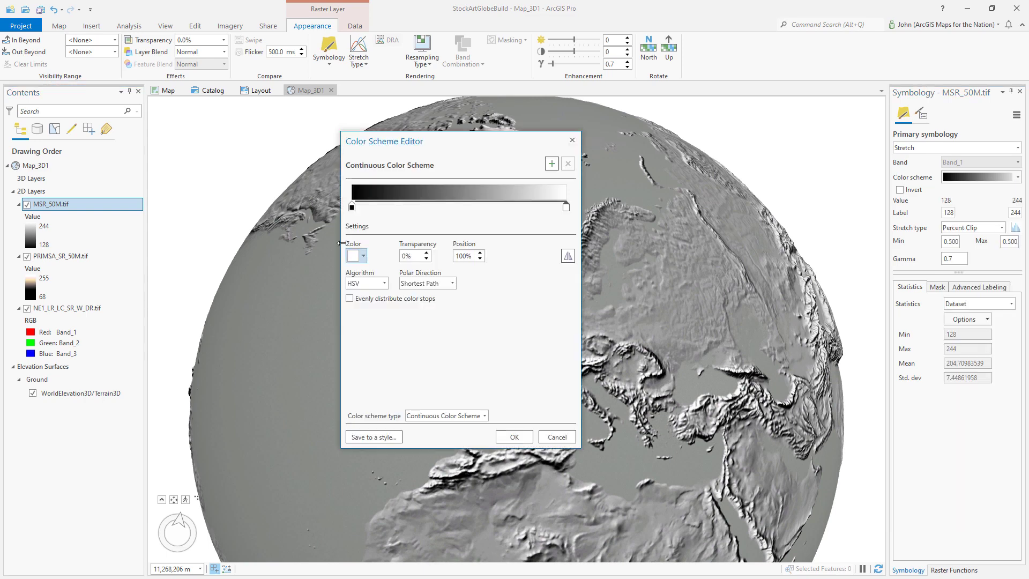
pyautogui.click(351, 206)
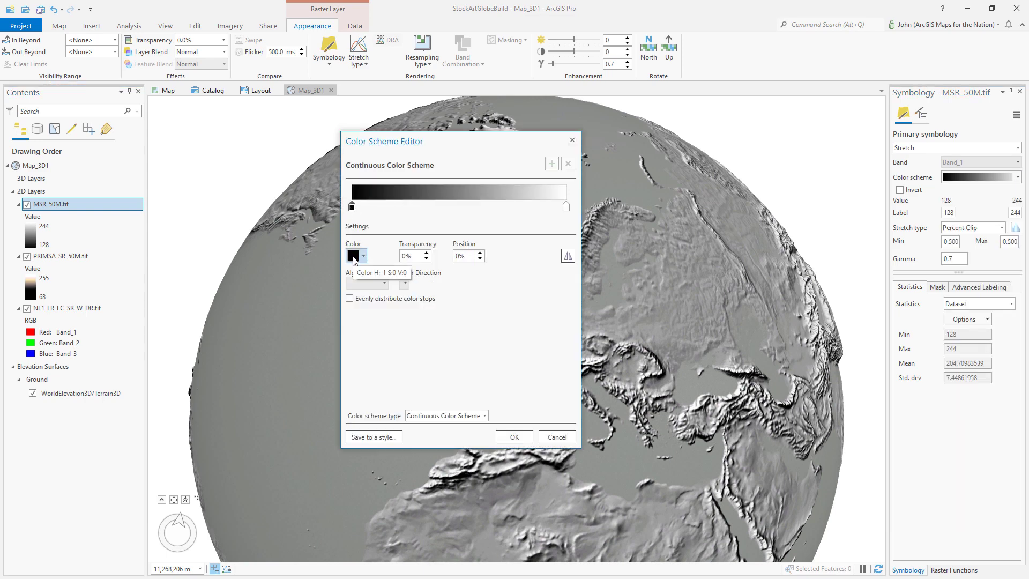
pyautogui.click(357, 257)
pyautogui.click(360, 324)
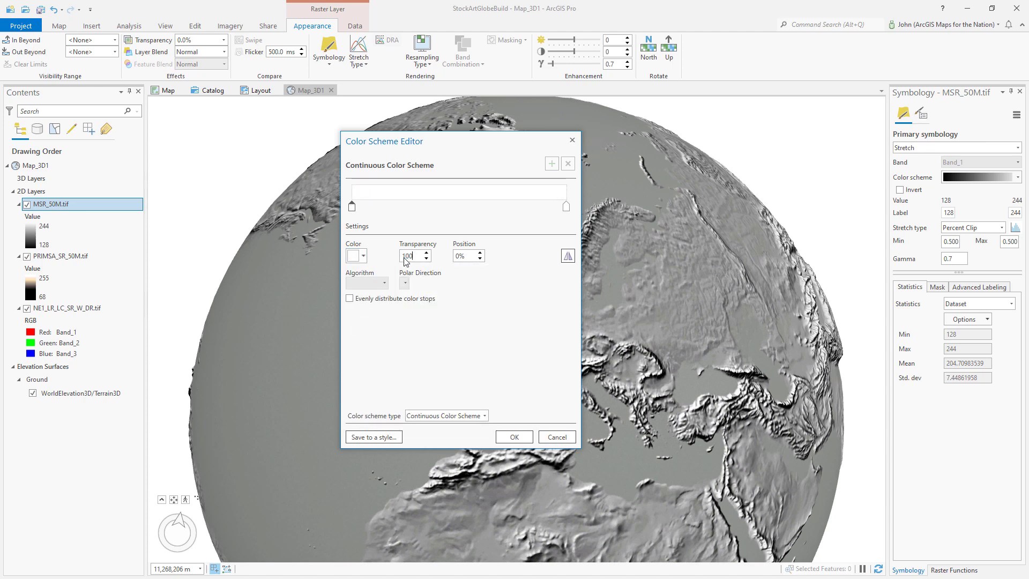
pyautogui.press('Tab')
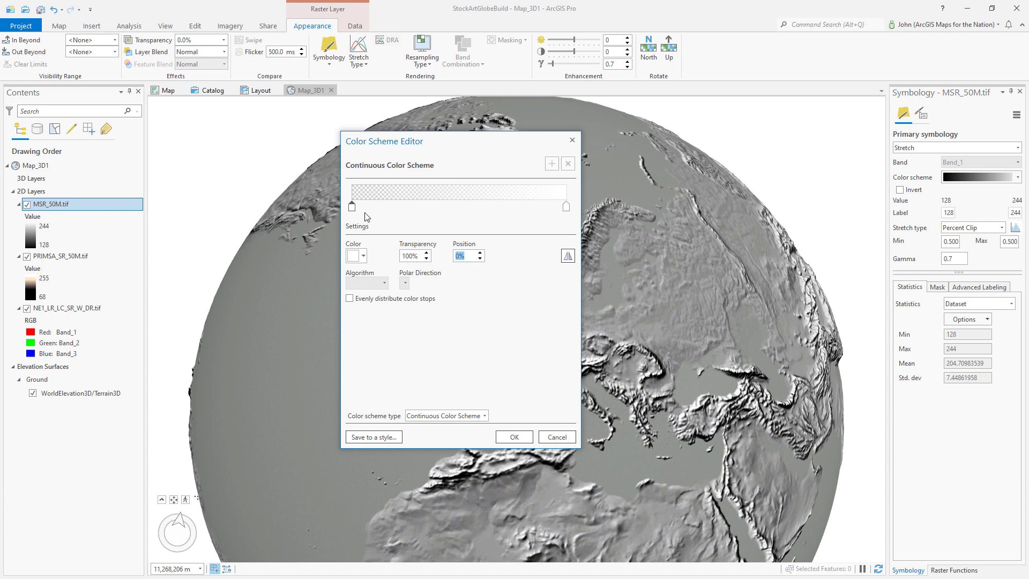
# - Add a fully transparent stop at 58% of MSR_50M.tif's ramp, apply the scheme, and set the layer blend to Overlay
pyautogui.click(475, 206)
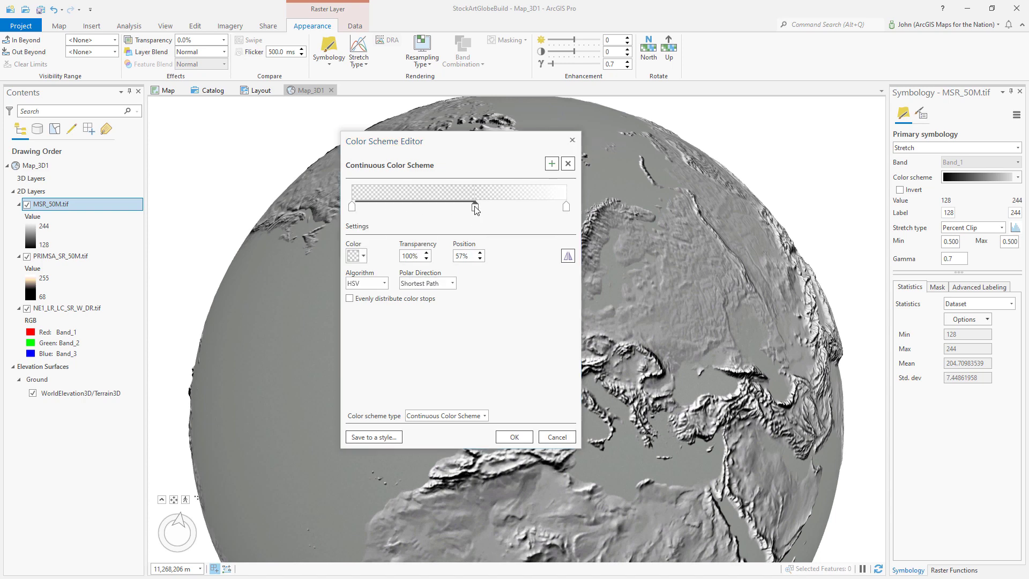
pyautogui.click(480, 253)
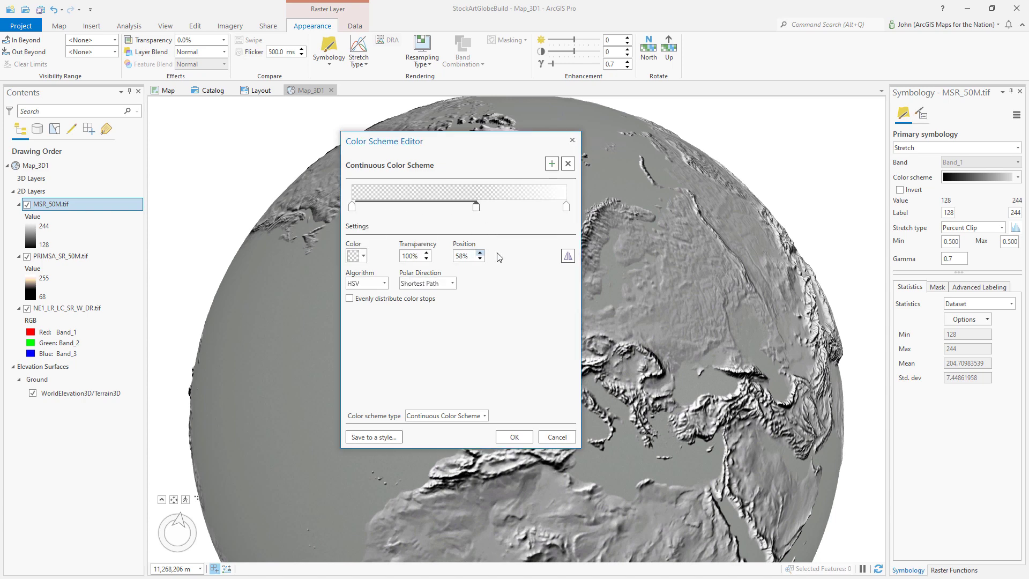
pyautogui.click(507, 438)
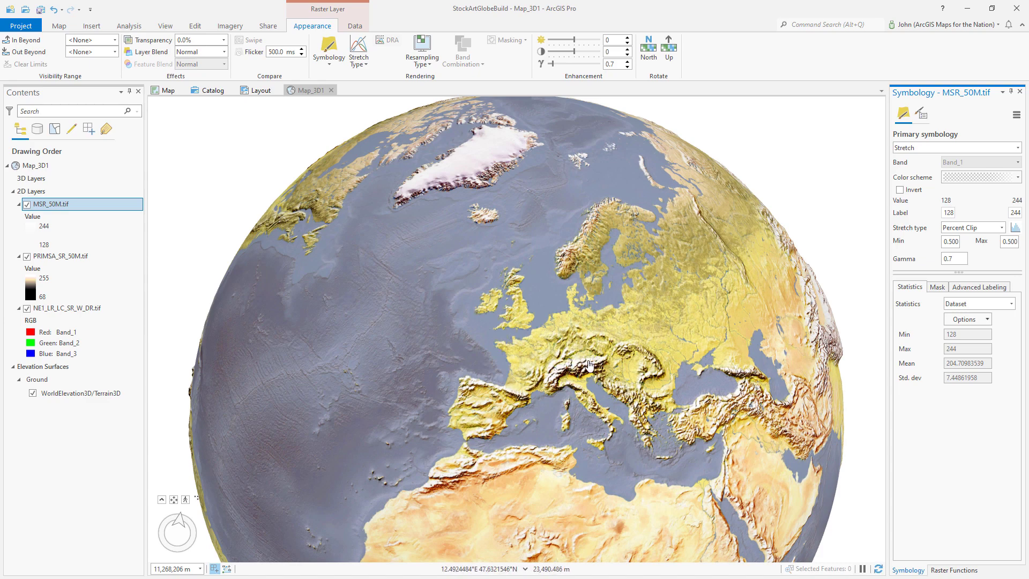
pyautogui.click(225, 52)
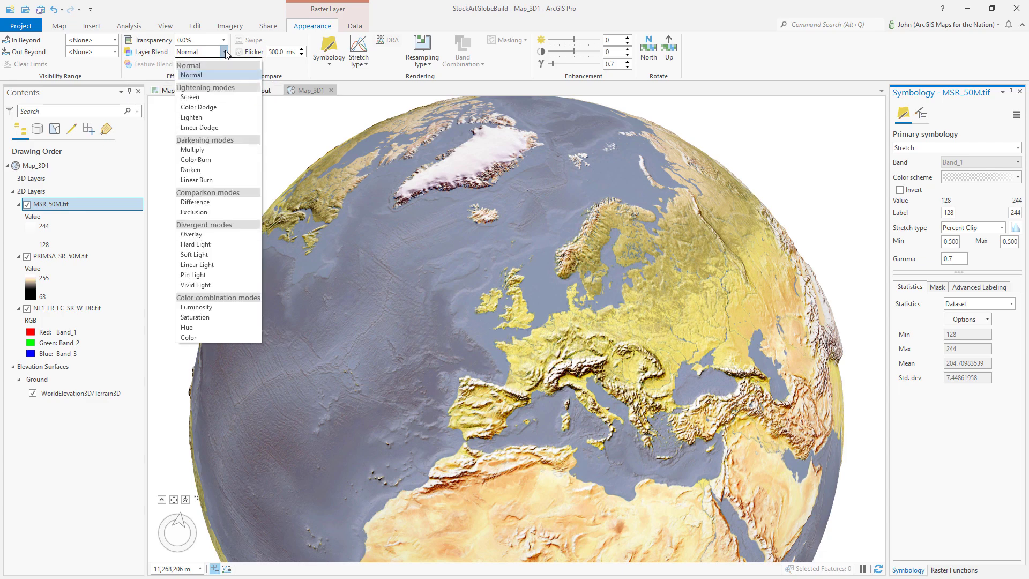
pyautogui.click(193, 234)
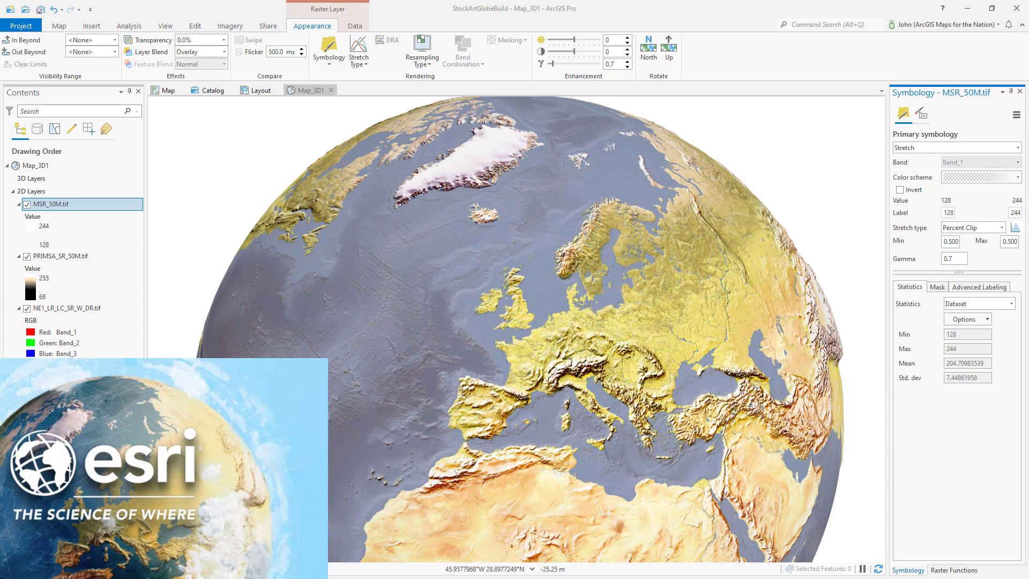
# - Add the GlobalBackground.shp shapefile from the Oceans folder to the scene
pyautogui.click(68, 170)
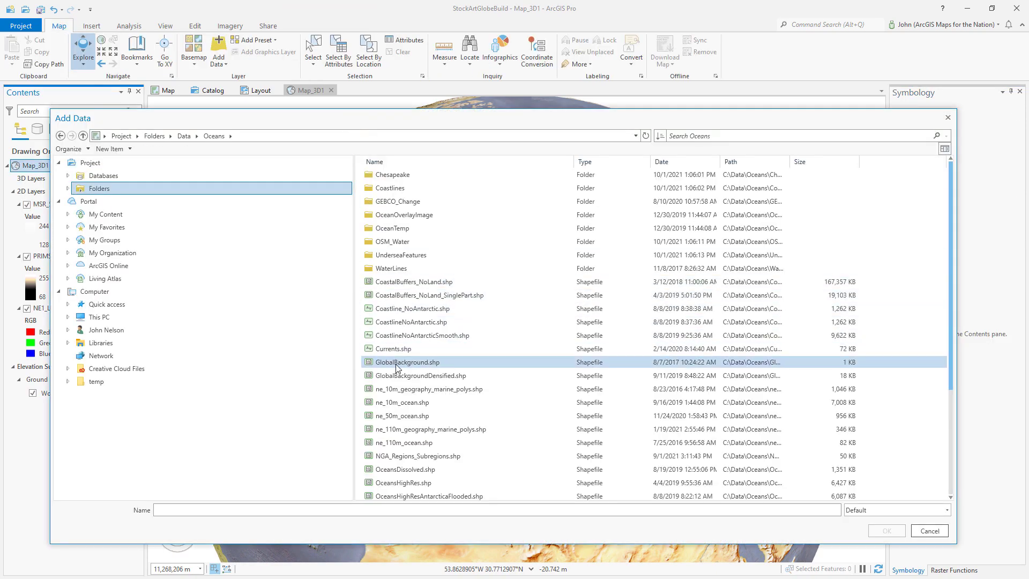
pyautogui.click(392, 362)
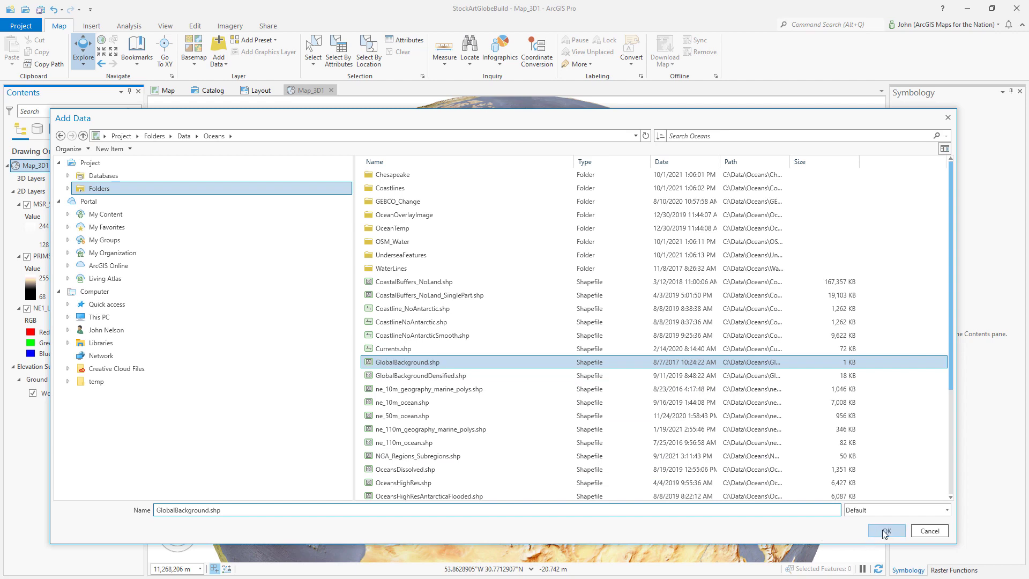
pyautogui.click(885, 516)
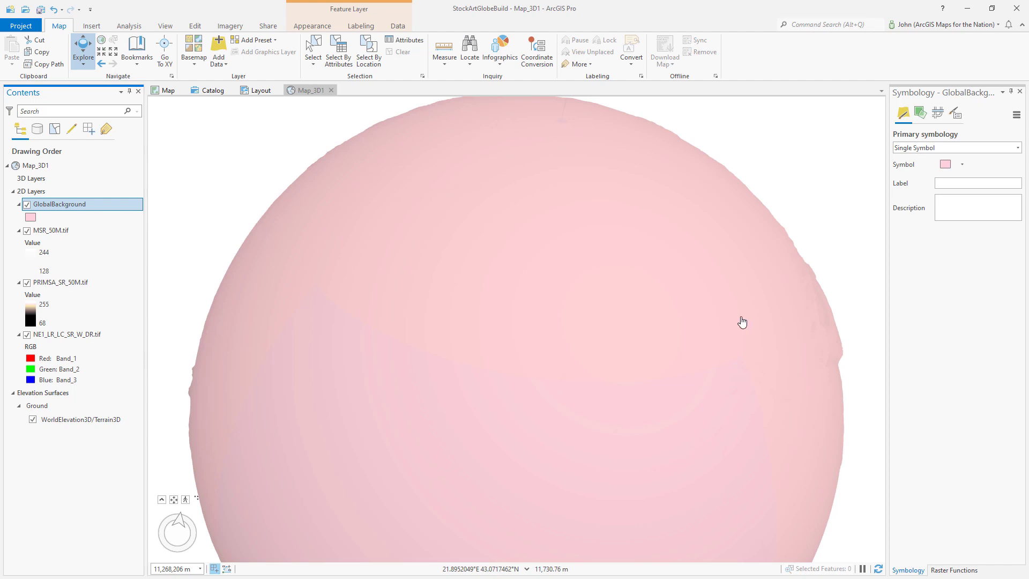
# - Turn off the GlobalBackground symbol's outline stroke and change its solid fill to a gradient fill
pyautogui.click(945, 164)
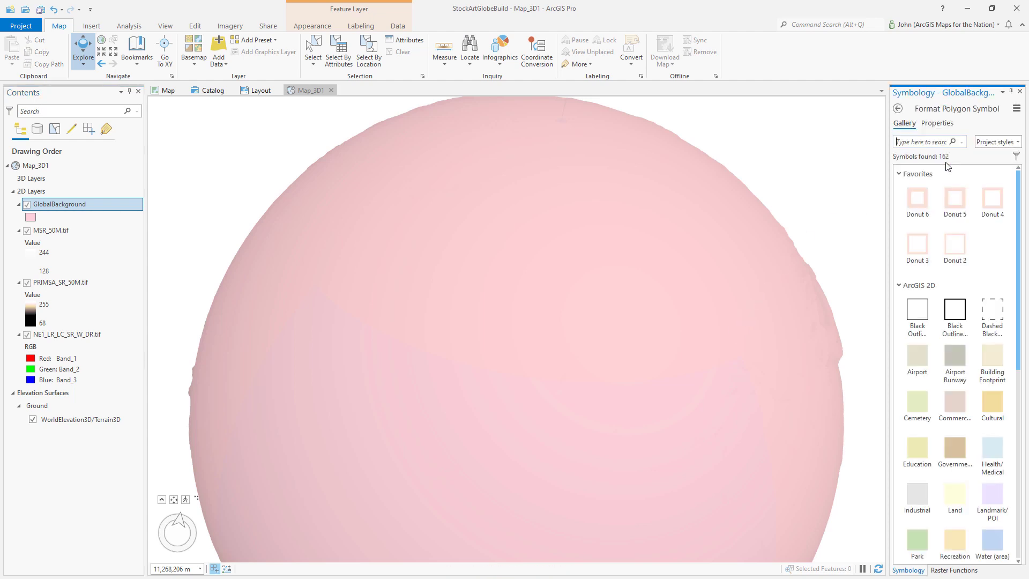
pyautogui.click(930, 125)
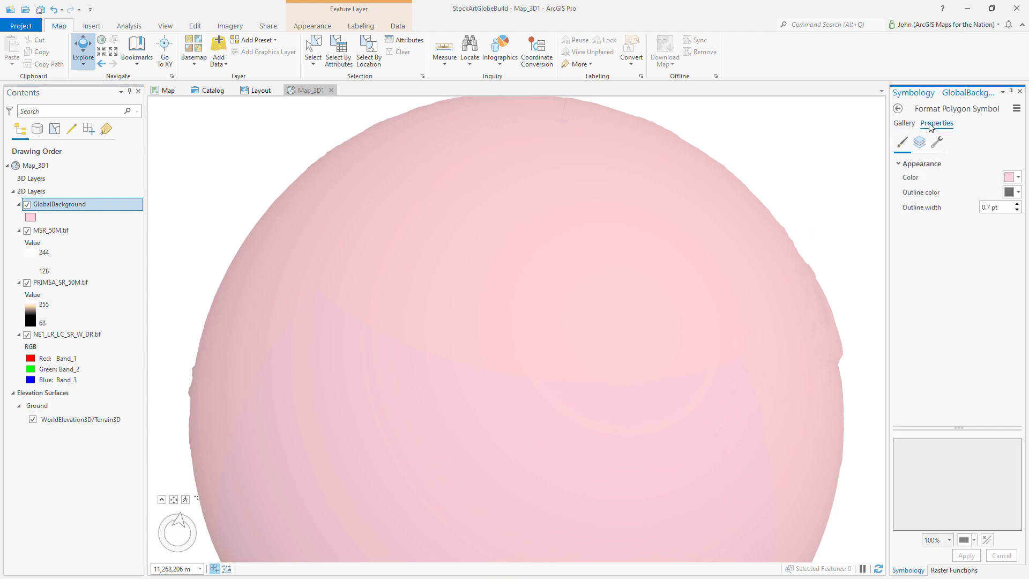
pyautogui.click(919, 142)
pyautogui.click(899, 168)
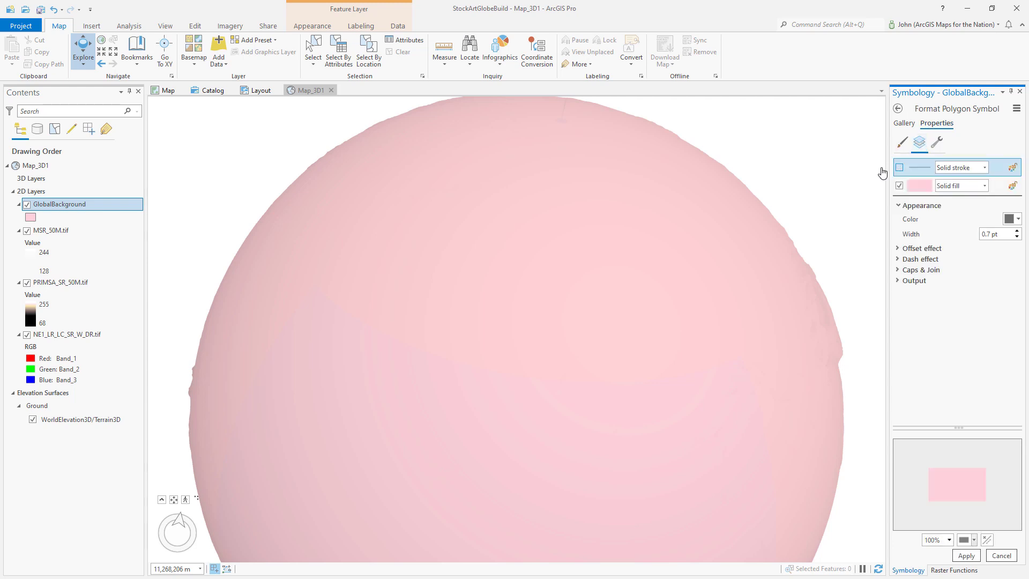
pyautogui.click(984, 186)
pyautogui.click(959, 218)
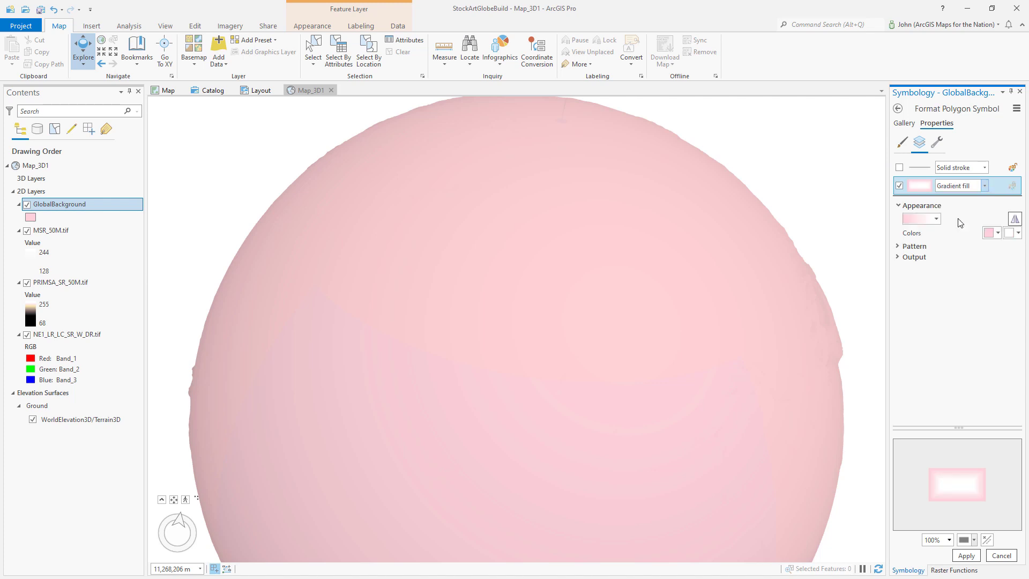
# - Set the gradient fill's direction to Linear and its type to Continuous
pyautogui.click(914, 247)
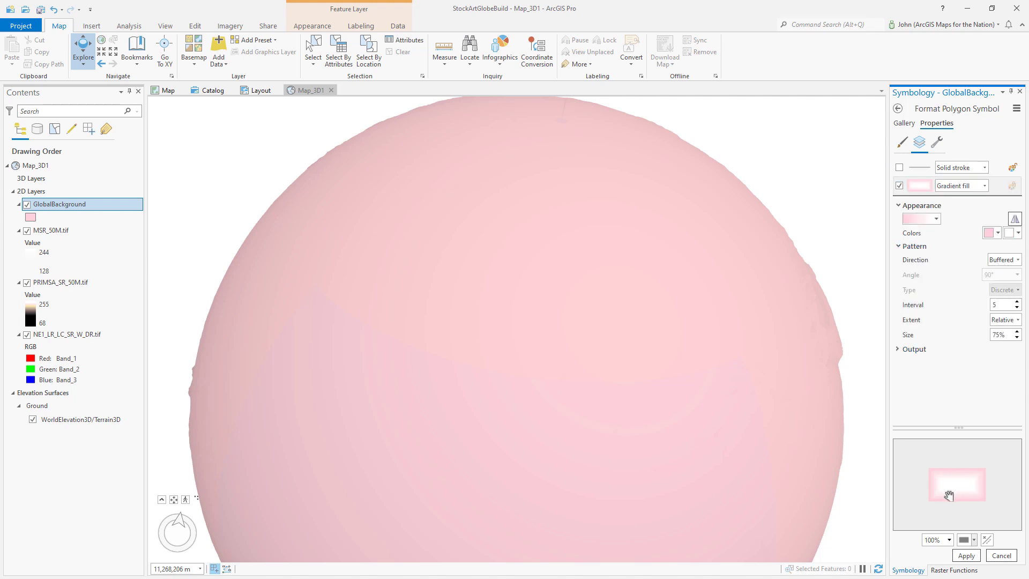
pyautogui.click(1016, 260)
pyautogui.click(1002, 260)
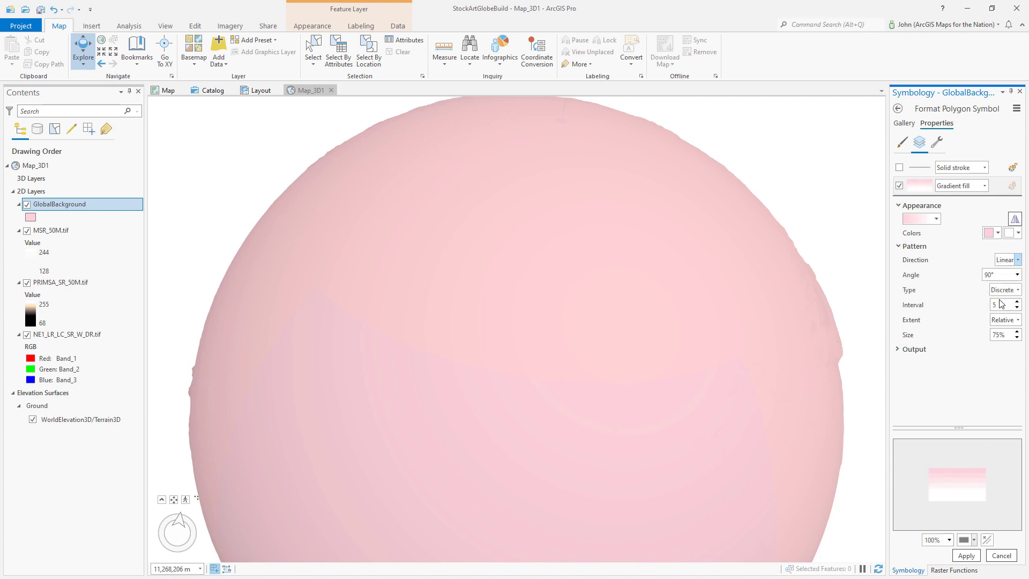
pyautogui.click(1007, 290)
pyautogui.click(1001, 313)
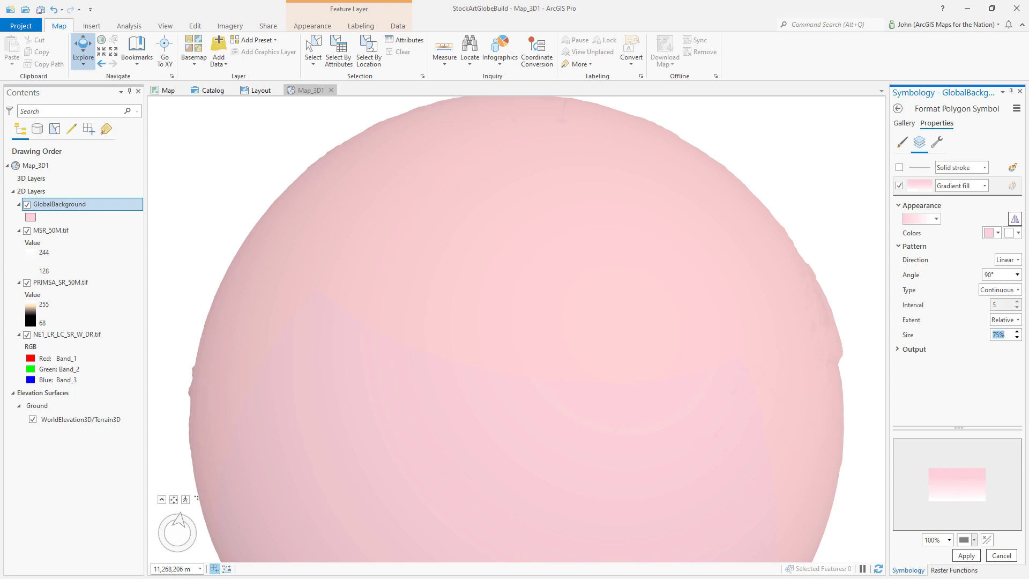
# - Set the gradient's size to 100% and its angle to 270°, and apply the symbol changes to GlobalBackground
pyautogui.write('100')
pyautogui.press('Tab')
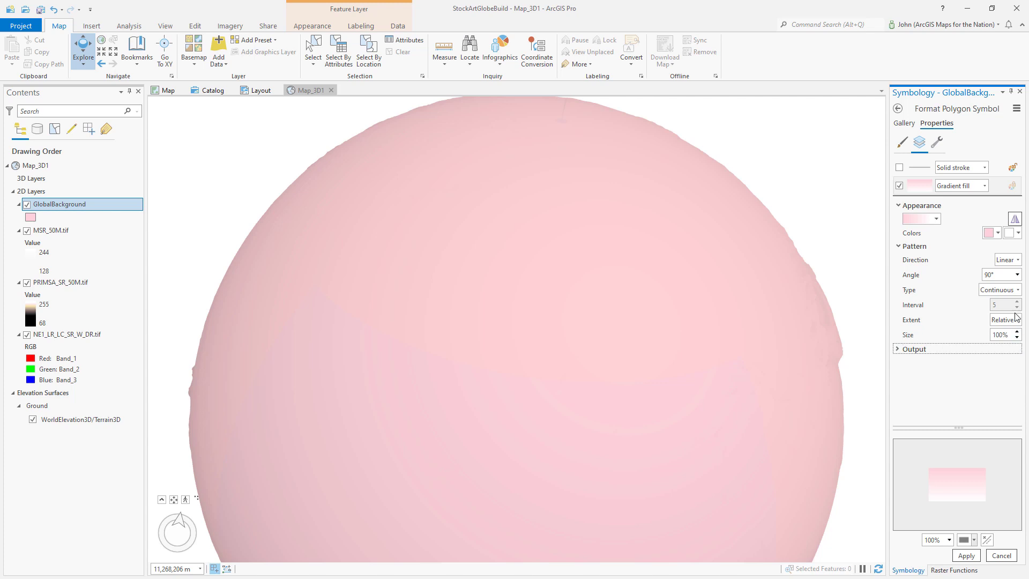
pyautogui.click(1016, 274)
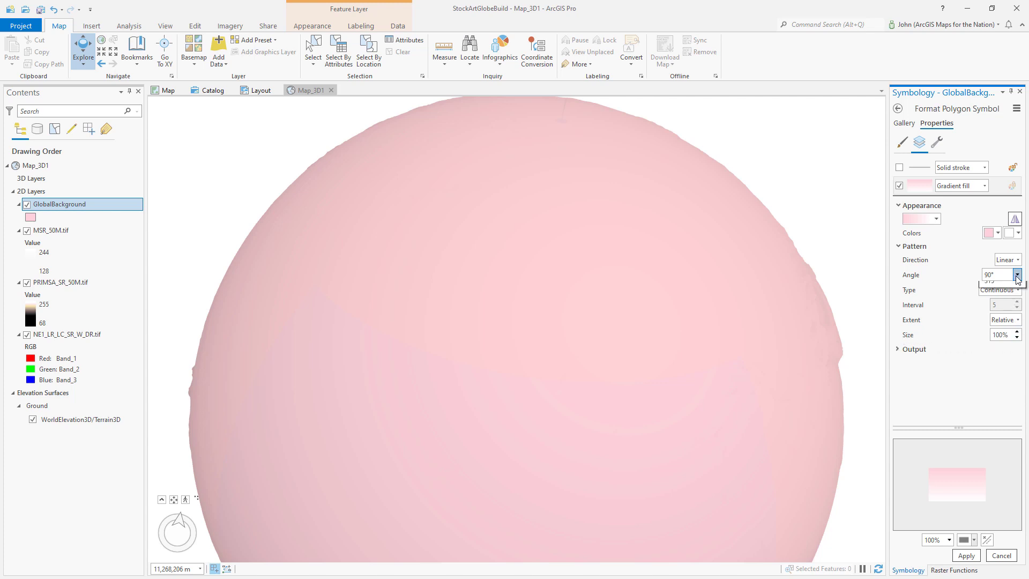
pyautogui.click(998, 350)
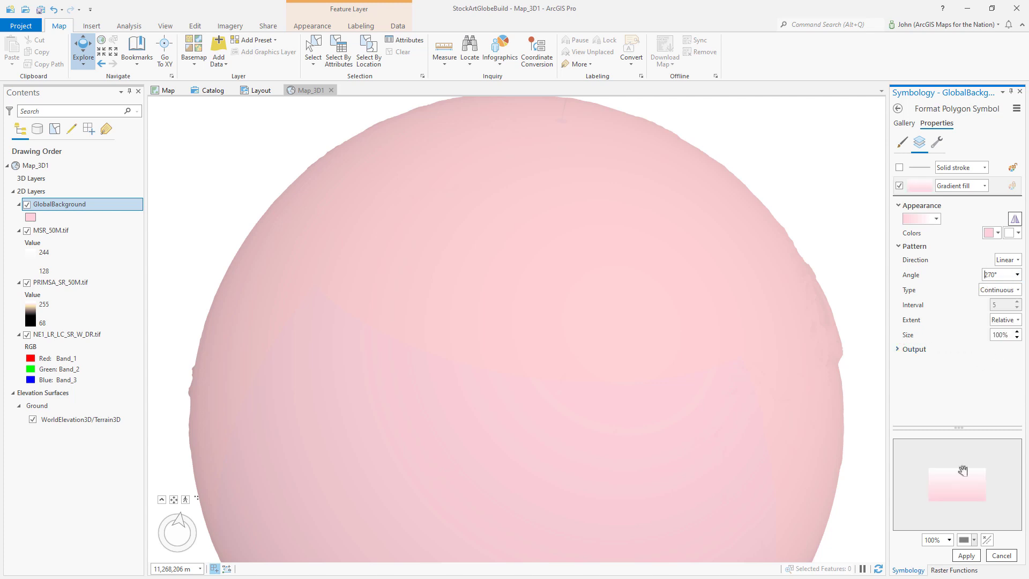
pyautogui.click(966, 556)
# - Edit the gradient's color scheme, making the first stop black and adding a dark blue stop at 37%
pyautogui.click(935, 219)
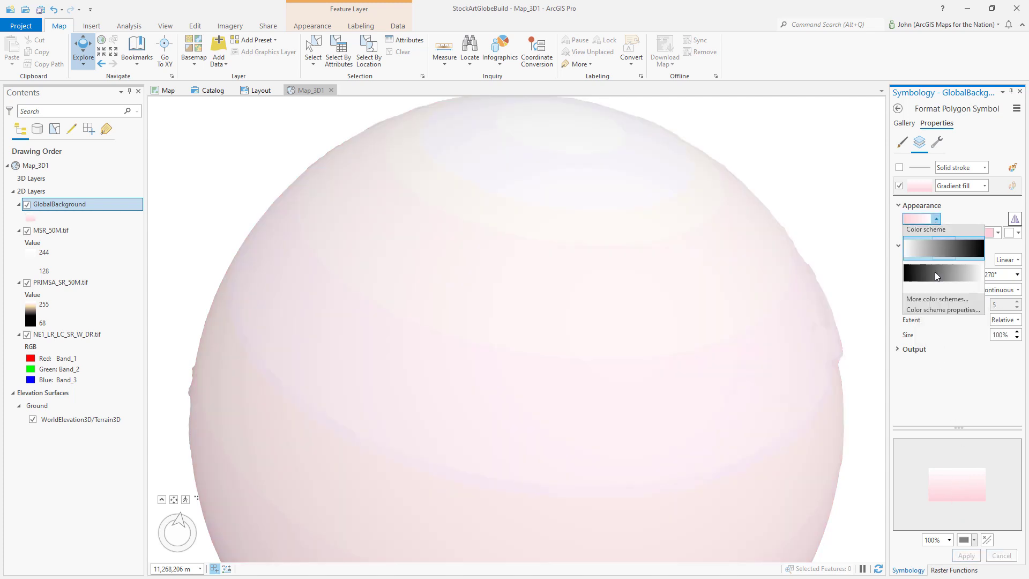
pyautogui.click(934, 310)
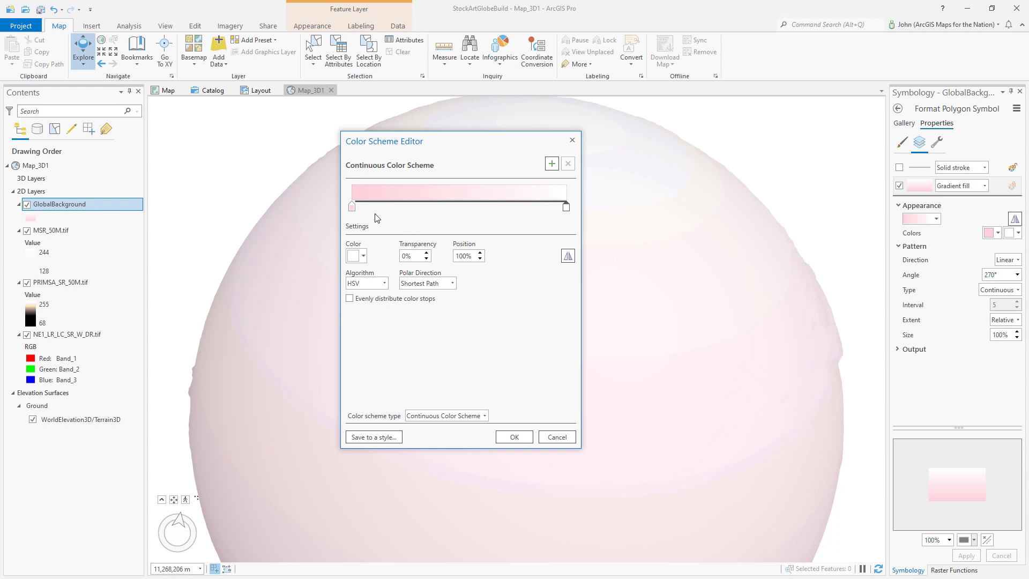
pyautogui.click(352, 207)
pyautogui.click(356, 256)
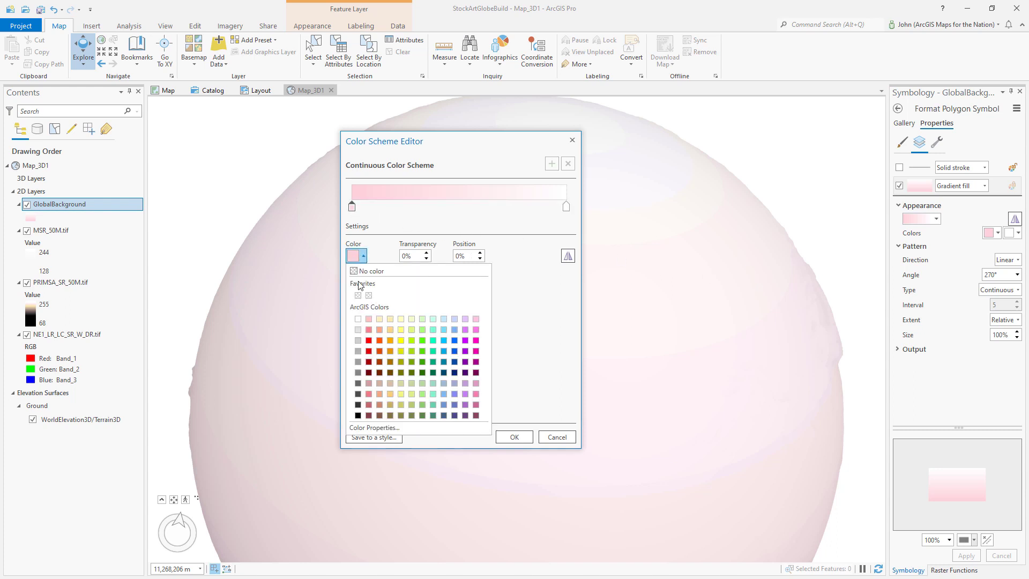
pyautogui.click(358, 418)
pyautogui.moveTo(352, 210); pyautogui.dragTo(430, 210)
pyautogui.click(352, 256)
pyautogui.click(458, 376)
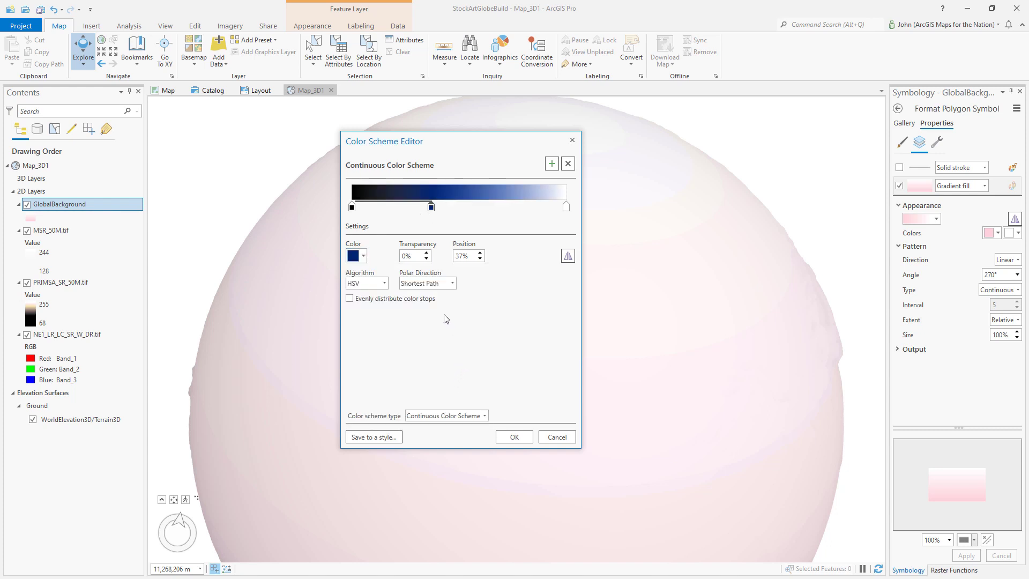
# - Add a dark blue stop at 83% of the gradient with 100% transparency
pyautogui.moveTo(566, 209); pyautogui.dragTo(530, 211)
pyautogui.click(355, 256)
pyautogui.click(456, 372)
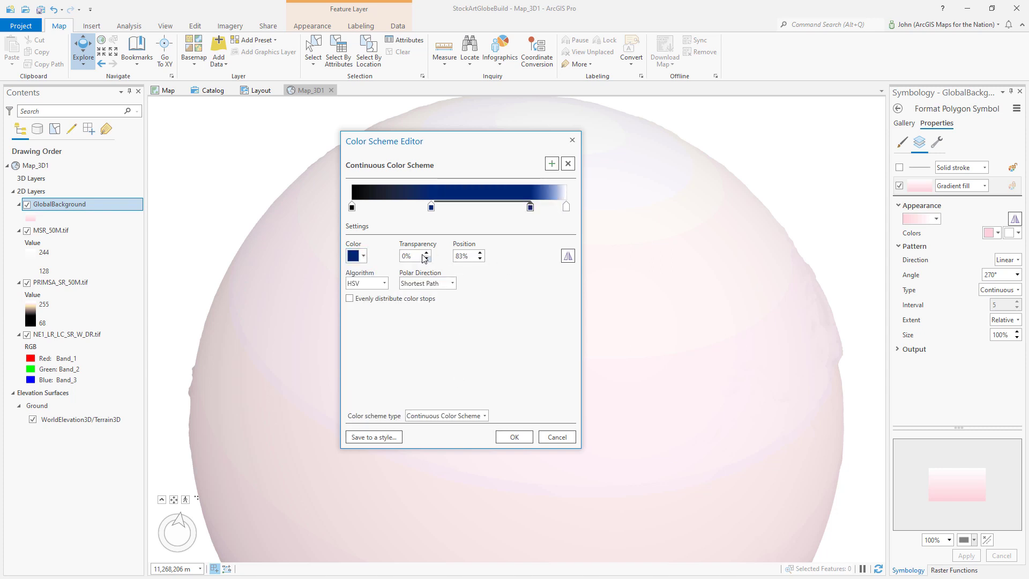
pyautogui.write('100')
pyautogui.press('Tab')
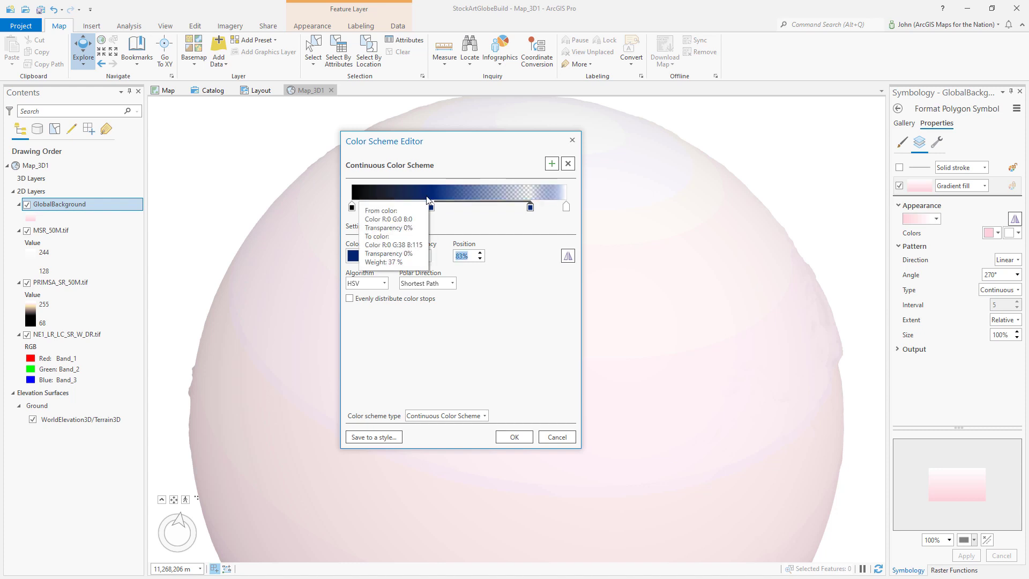
# - Set the gradient's last stop to 100% transparency and apply the edited color scheme to GlobalBackground
pyautogui.click(566, 207)
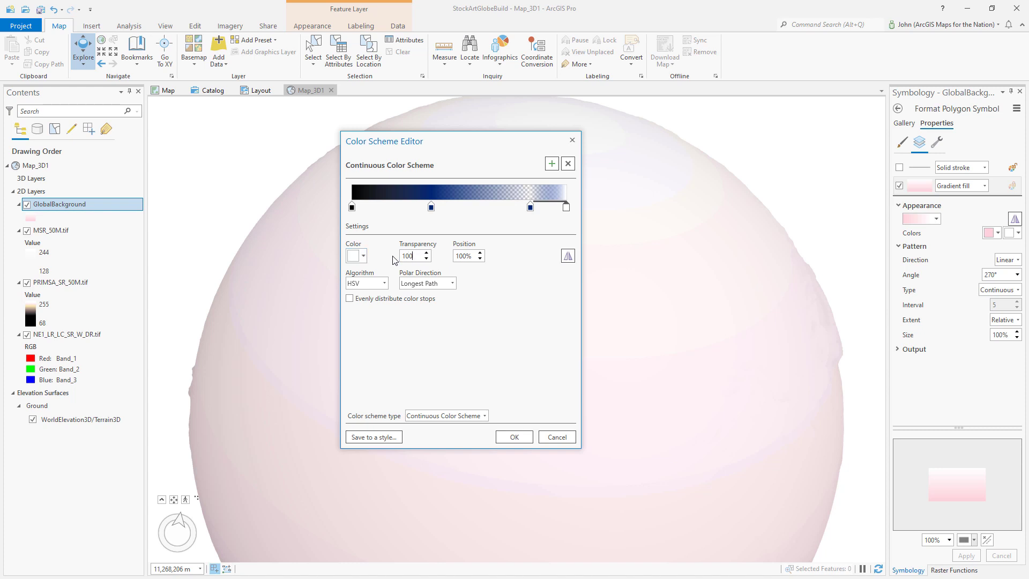
pyautogui.press('Tab')
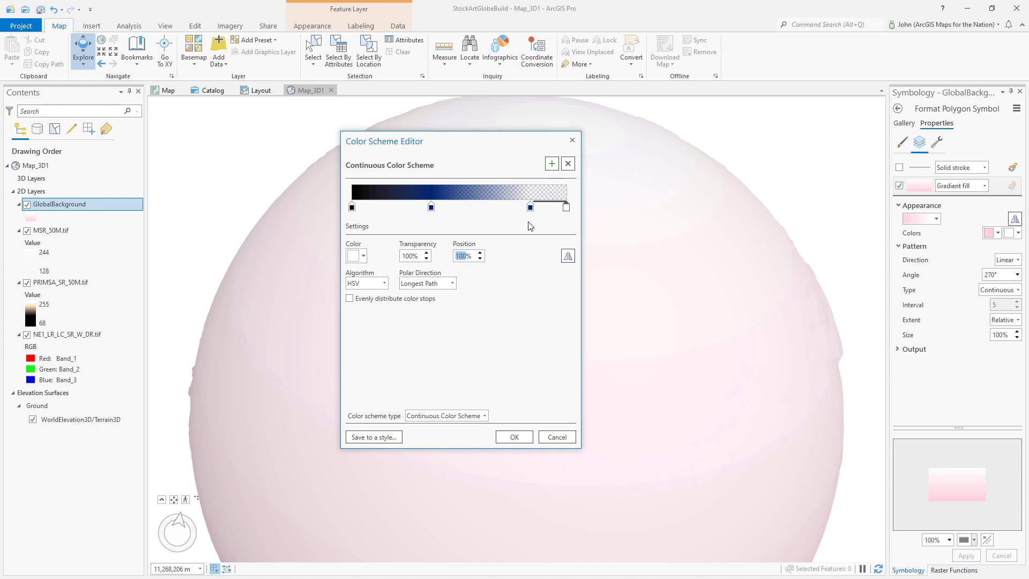
pyautogui.click(514, 436)
pyautogui.click(967, 556)
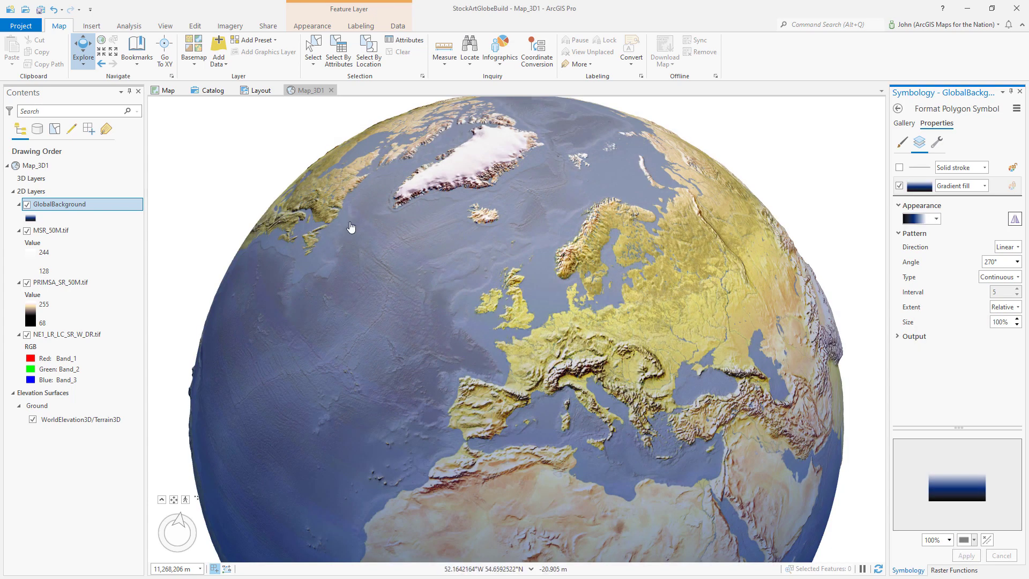
# - Set the GlobalBackground layer's blend mode to Overlay
pyautogui.click(308, 28)
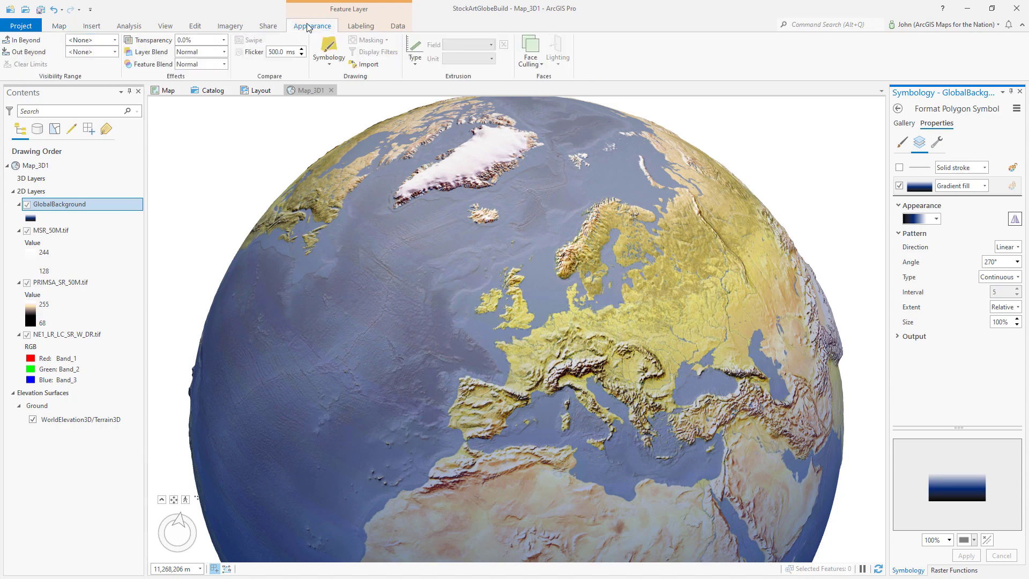
pyautogui.click(224, 52)
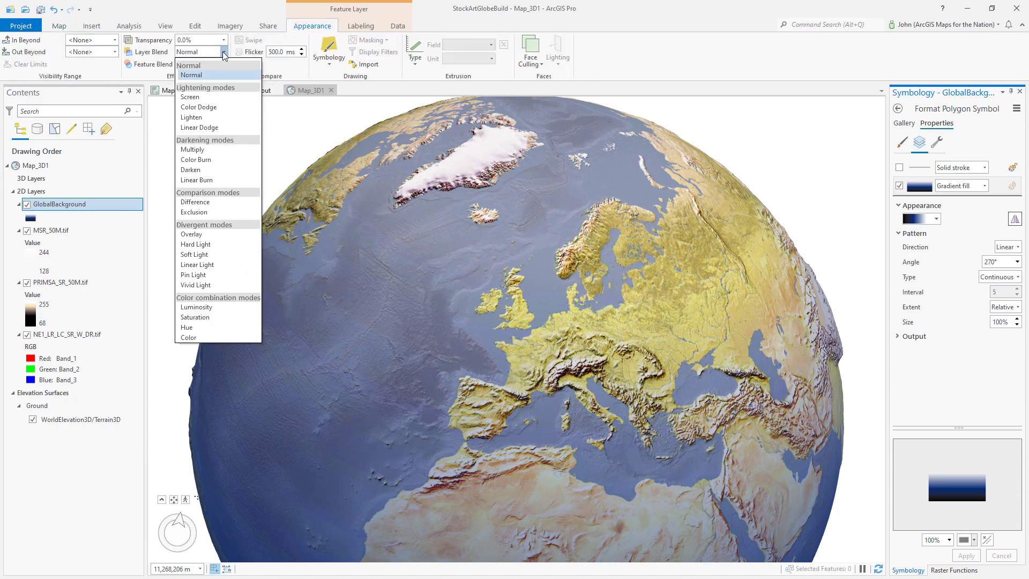
pyautogui.click(191, 235)
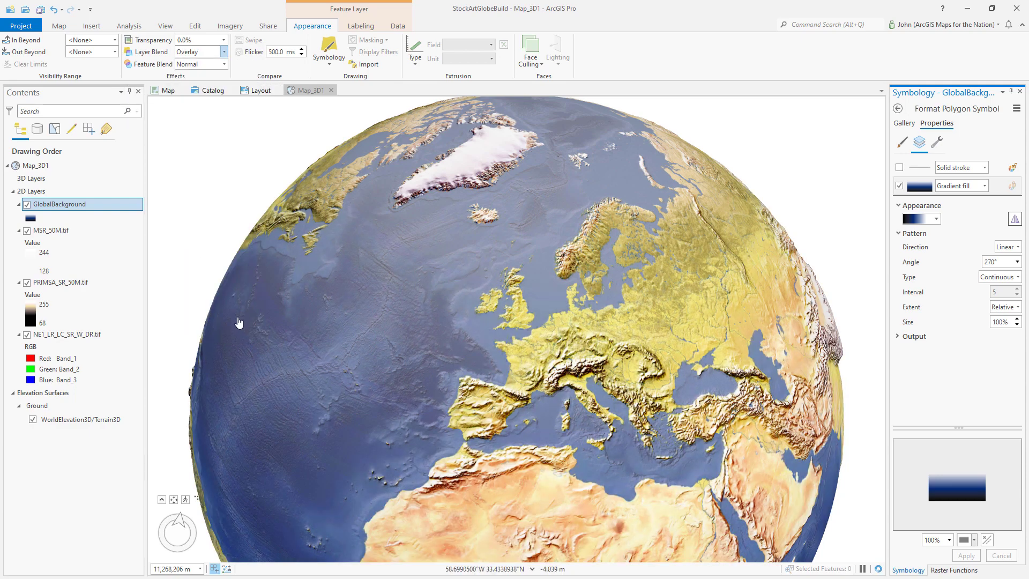
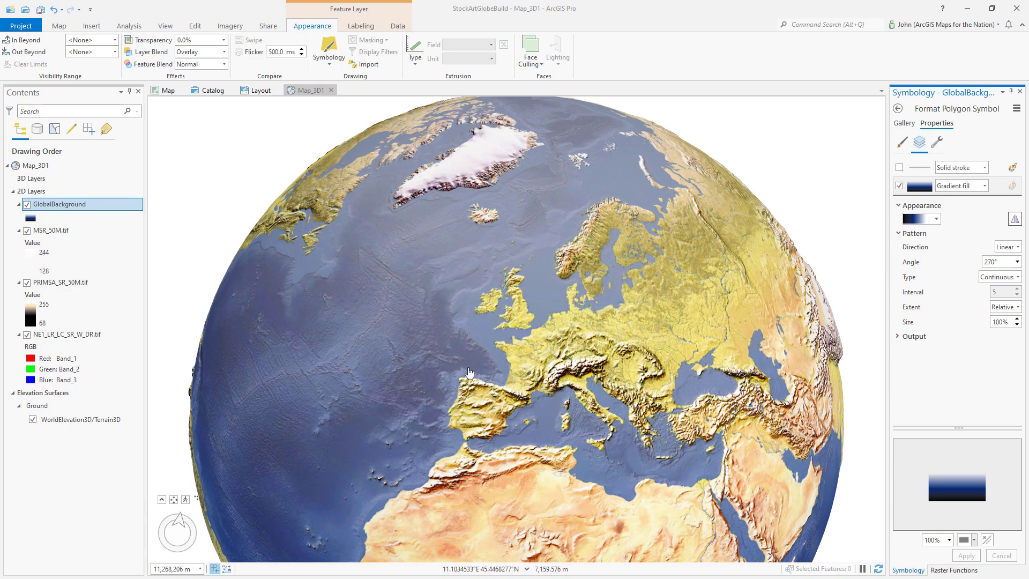
# - Duplicate the GlobalBackground layer and place the copy between PRIMSA_SR_50M.tif and NE1_LR_LC_SR_W_DR.tif
pyautogui.click(116, 206)
pyautogui.keyDown('ctrl'); pyautogui.moveTo(109, 225); pyautogui.dragTo(103, 230); pyautogui.keyUp('ctrl')
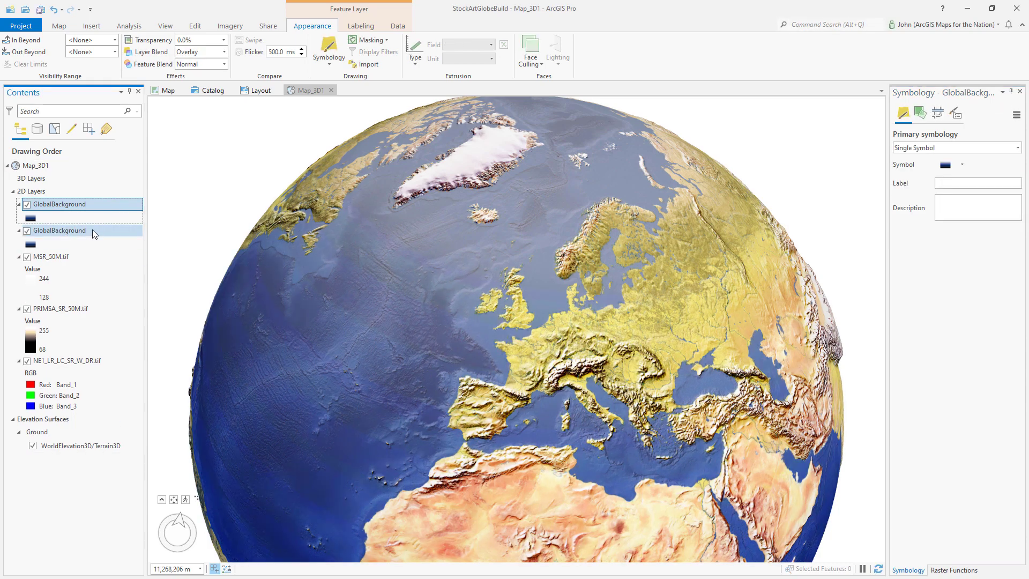
pyautogui.click(95, 234)
pyautogui.moveTo(95, 236); pyautogui.dragTo(77, 344)
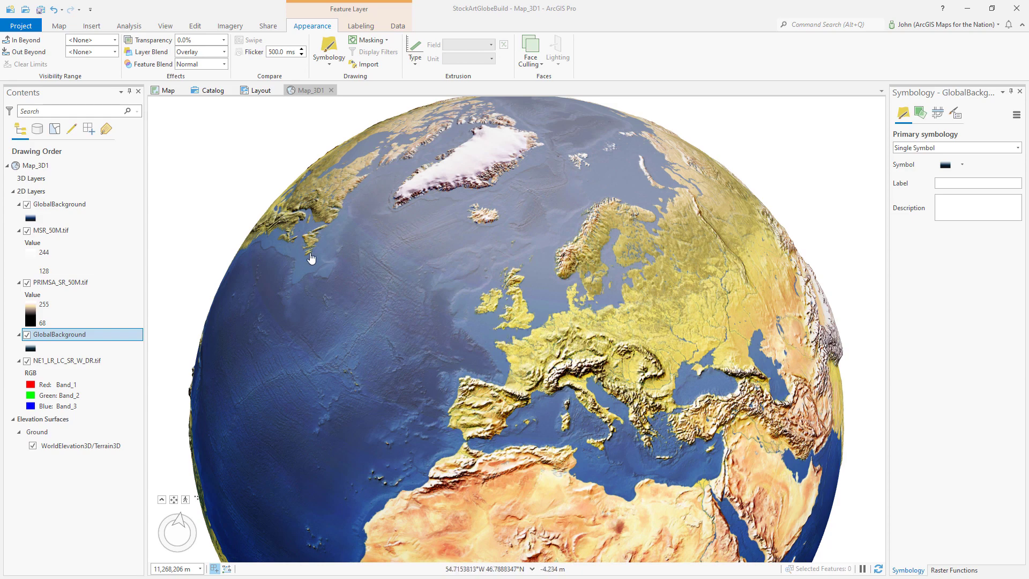
# - Add the ne_50m_ocean.shp shapefile from the Oceans data folder to Map_3D1
pyautogui.rightClick(75, 166)
pyautogui.click(86, 170)
pyautogui.click(417, 416)
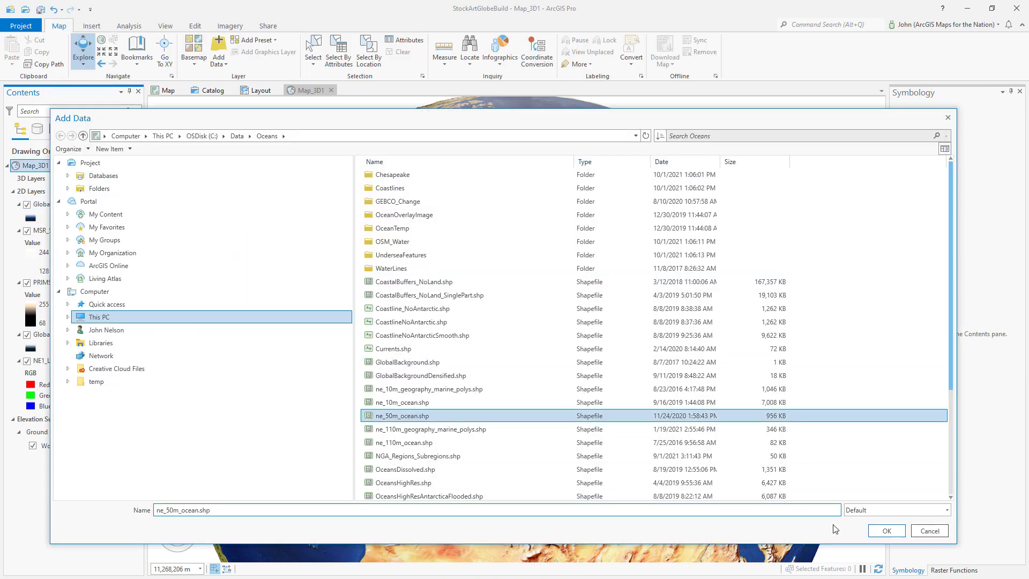
pyautogui.click(887, 530)
# - Add the LandGeneralized polygon layer to Map_3D1
pyautogui.click(36, 165)
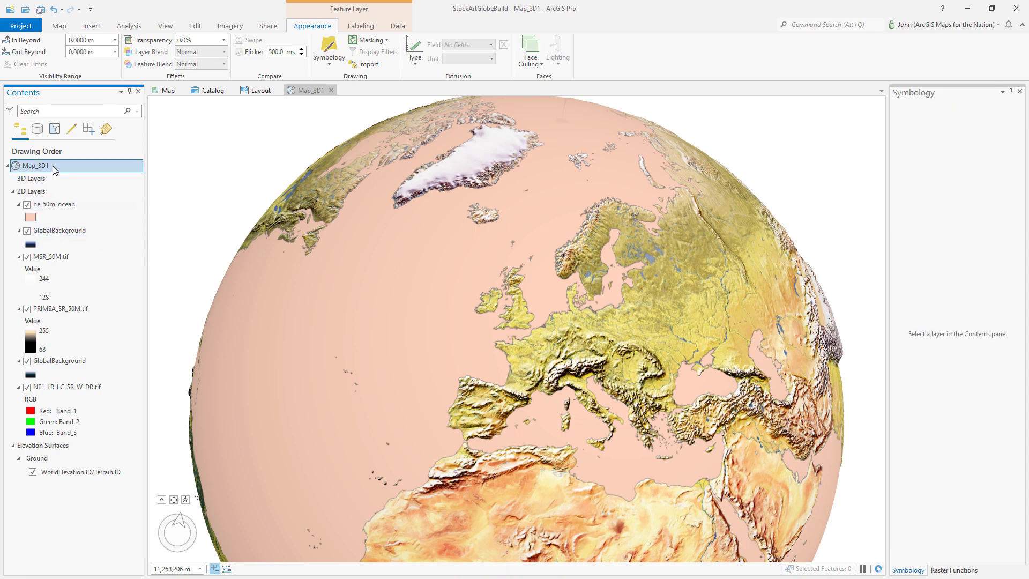
pyautogui.rightClick(37, 164)
pyautogui.click(67, 166)
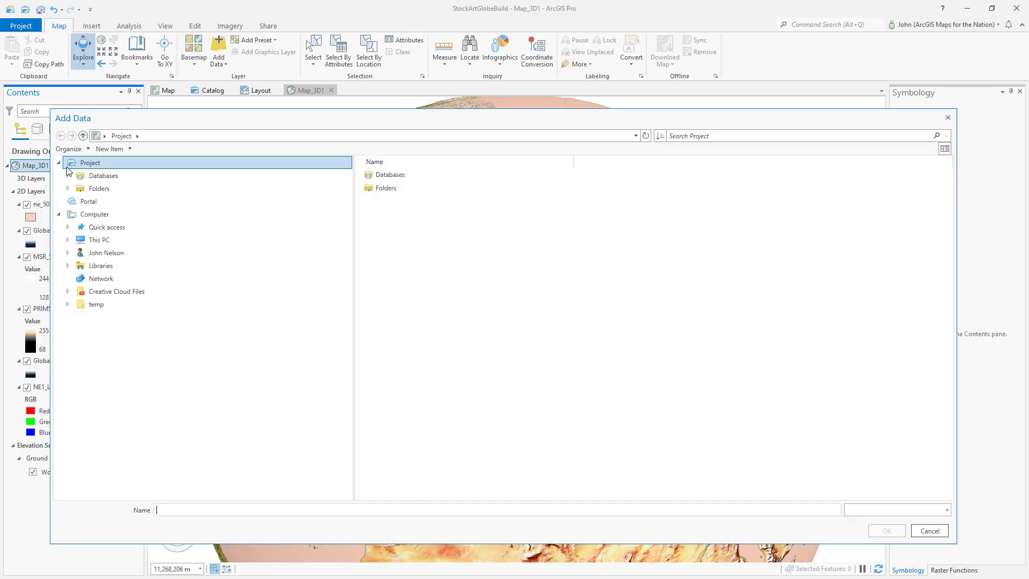
pyautogui.click(405, 321)
pyautogui.click(886, 530)
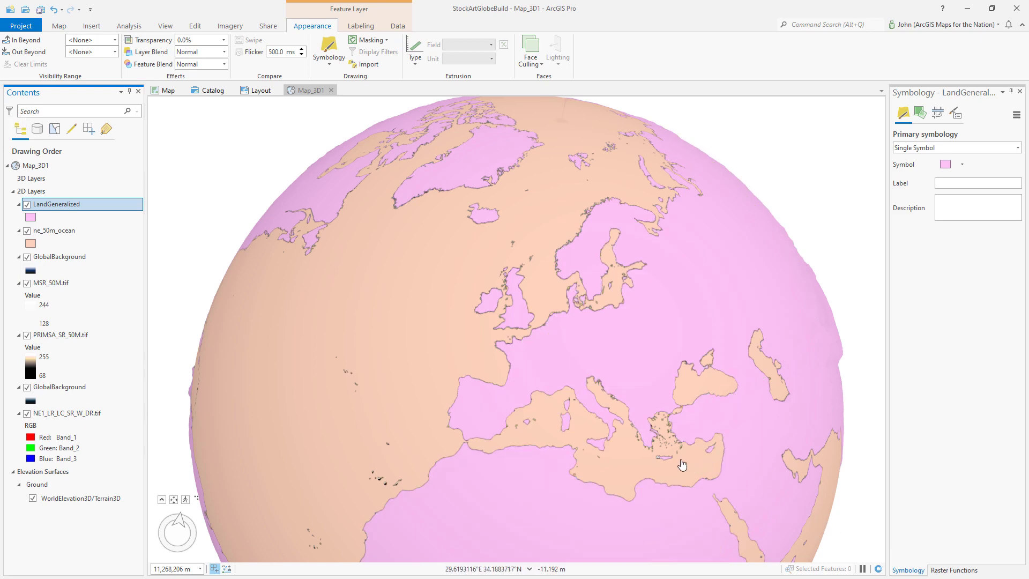
# - Hide LandGeneralized, then disable the ne_50m_ocean symbol's outline and change its solid fill to a gradient fill
pyautogui.click(27, 204)
pyautogui.click(30, 244)
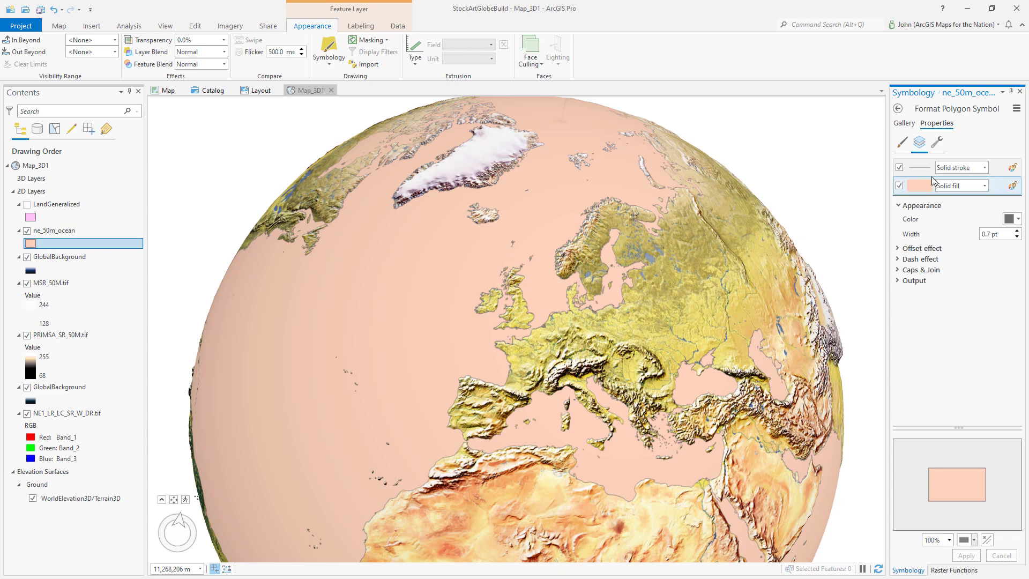
pyautogui.click(899, 167)
pyautogui.click(983, 186)
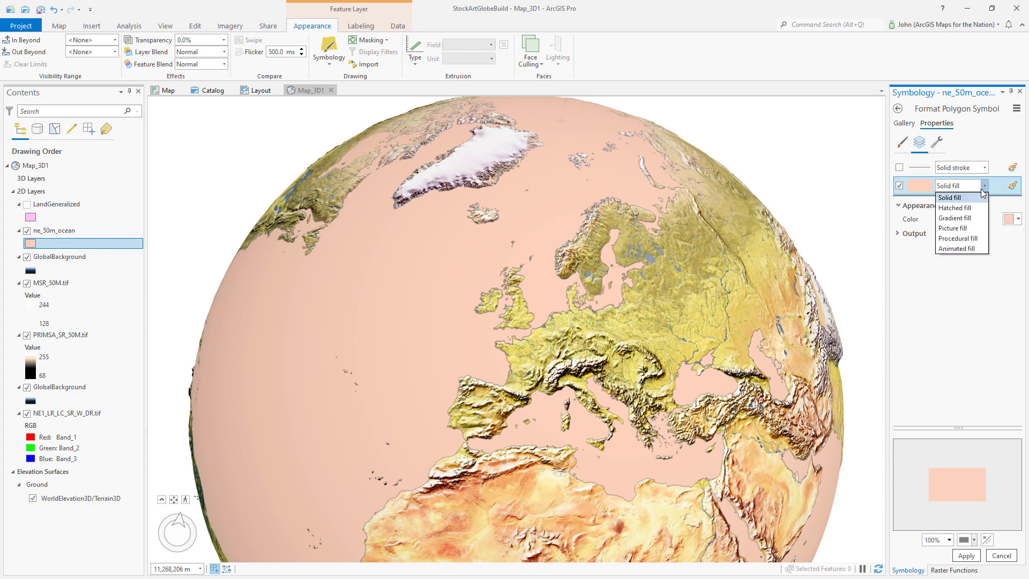
pyautogui.click(963, 218)
# - Set the ocean gradient's direction to Linear, its type to Continuous and its size to 100%
pyautogui.click(1006, 259)
pyautogui.click(1001, 271)
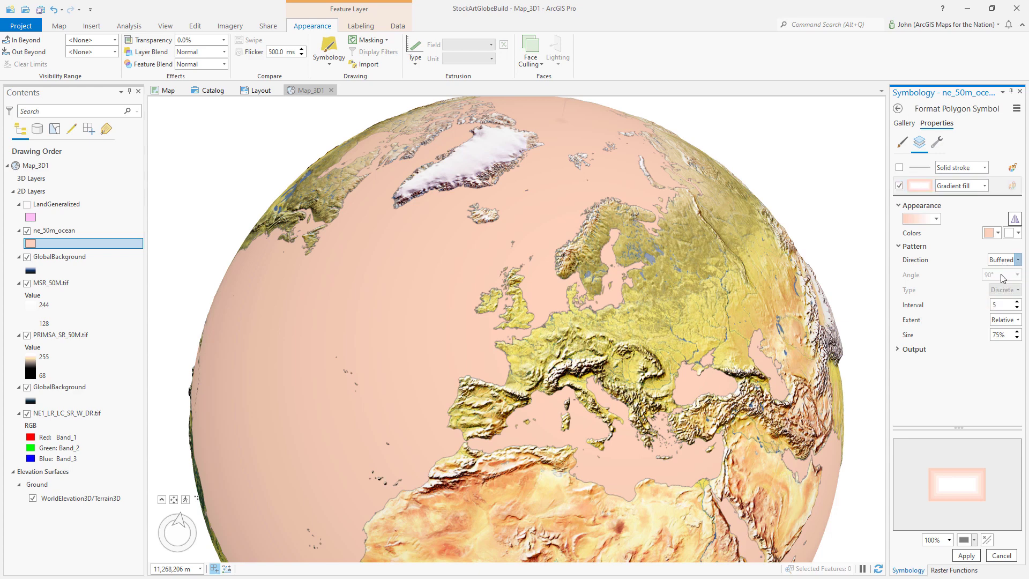
pyautogui.click(1000, 291)
pyautogui.click(1001, 310)
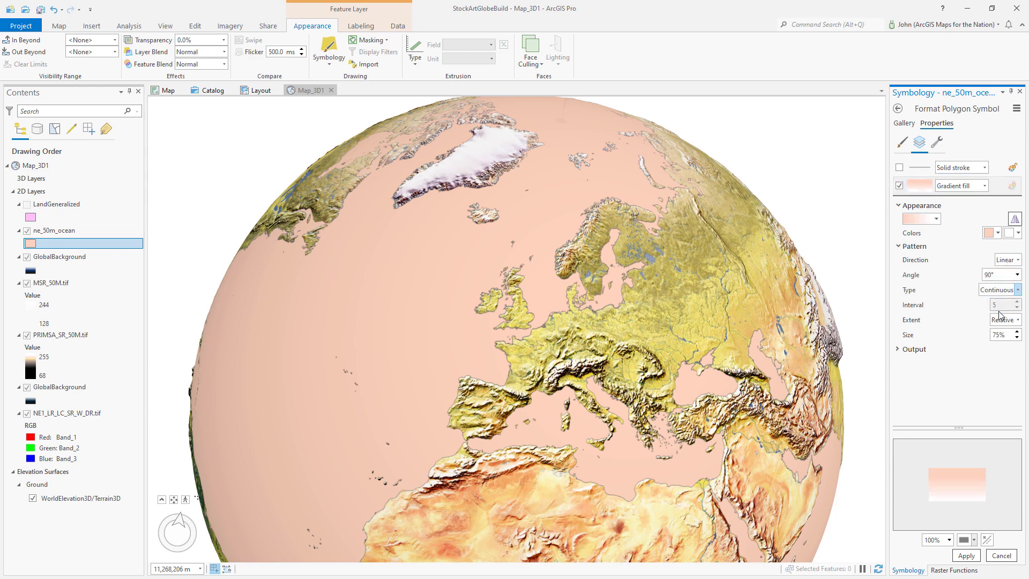
pyautogui.moveTo(1005, 331); pyautogui.dragTo(983, 335)
pyautogui.write('100')
pyautogui.press('Tab')
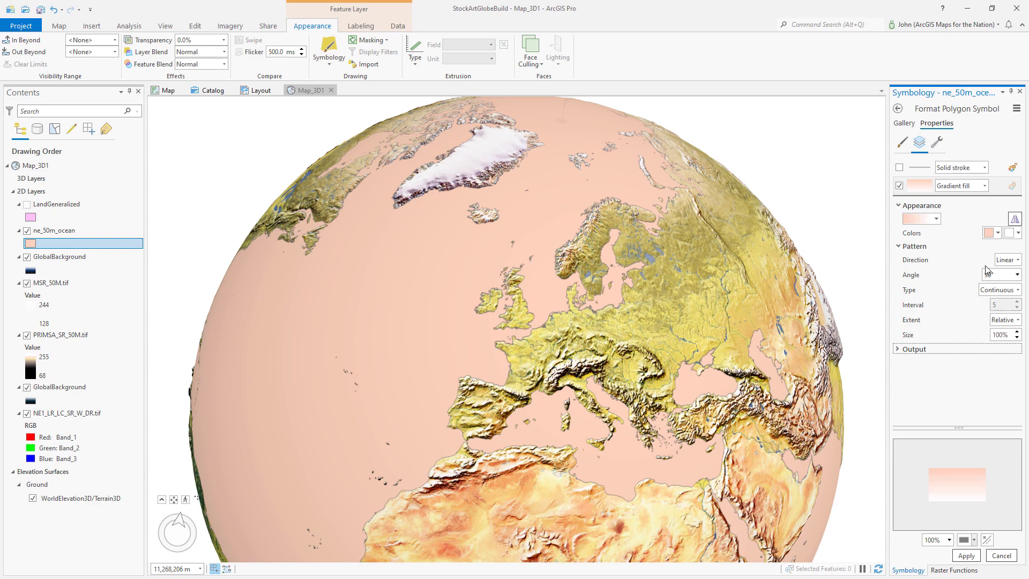
# - Color the ocean gradient from muted light blue to dark green and apply the symbol changes
pyautogui.click(988, 234)
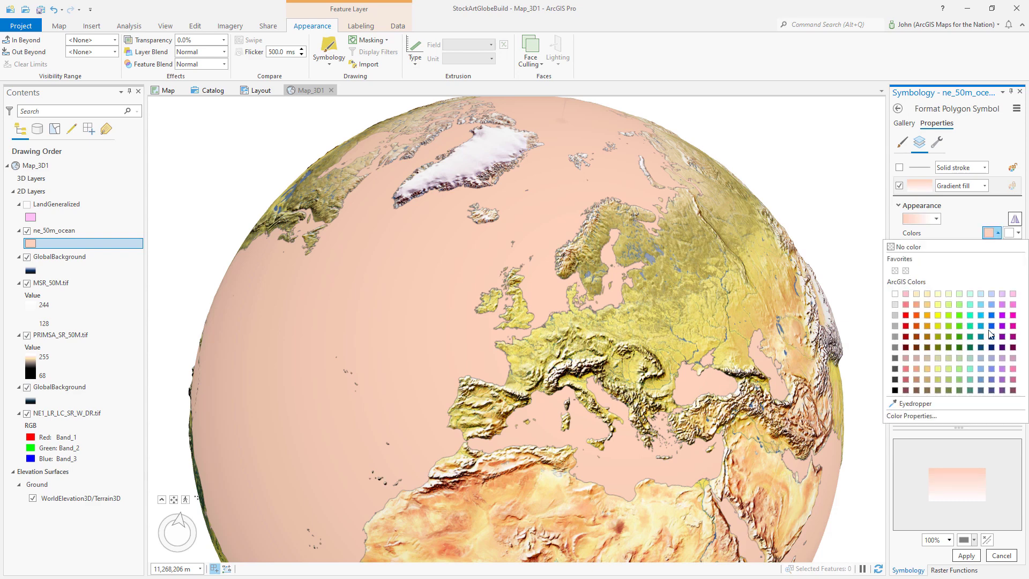
pyautogui.click(990, 358)
pyautogui.click(1013, 234)
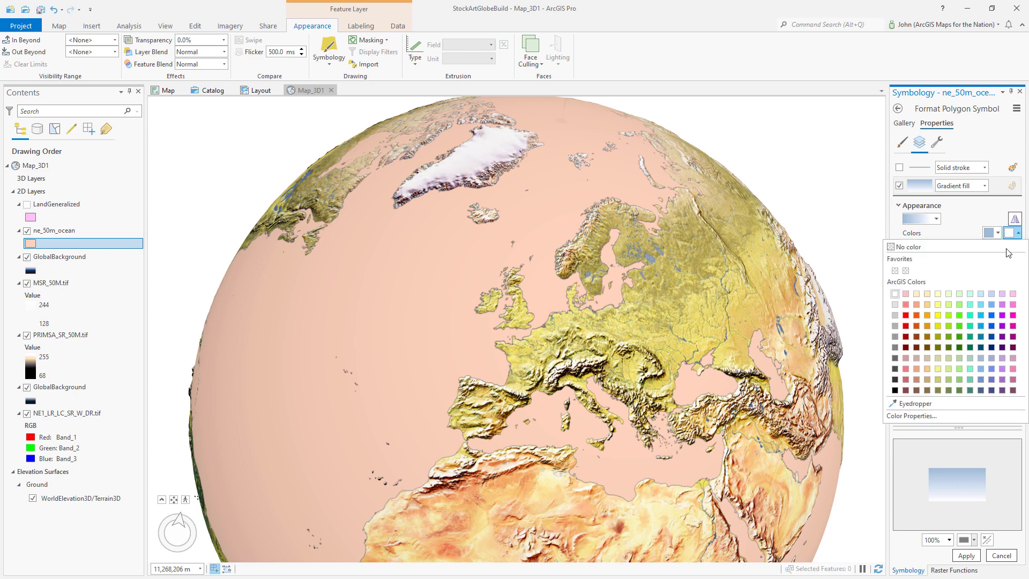
pyautogui.click(970, 347)
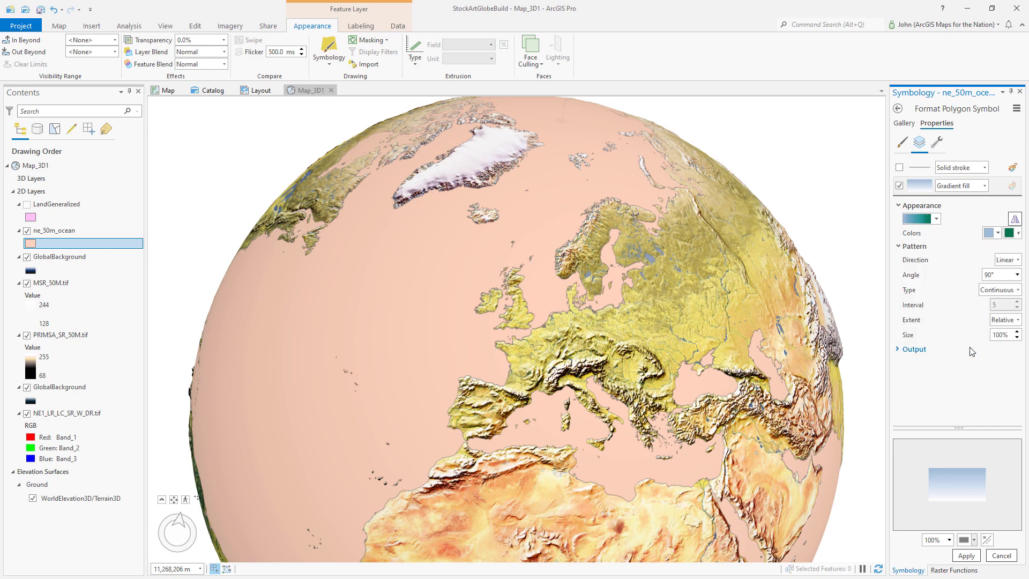
pyautogui.click(966, 557)
# - Set the ne_50m_ocean layer's blend mode to Vivid Light and its transparency to 50%
pyautogui.click(224, 52)
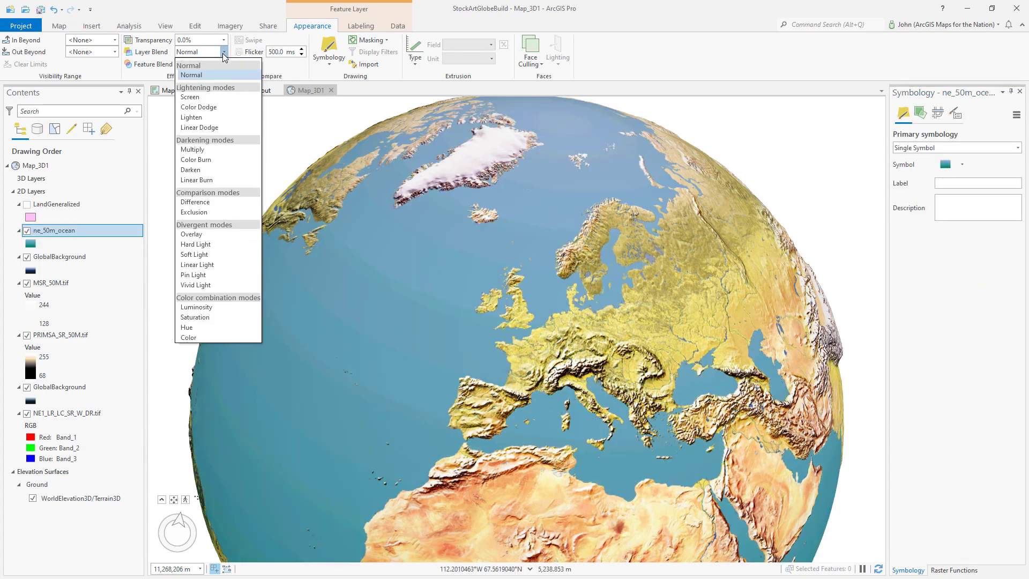
pyautogui.click(201, 284)
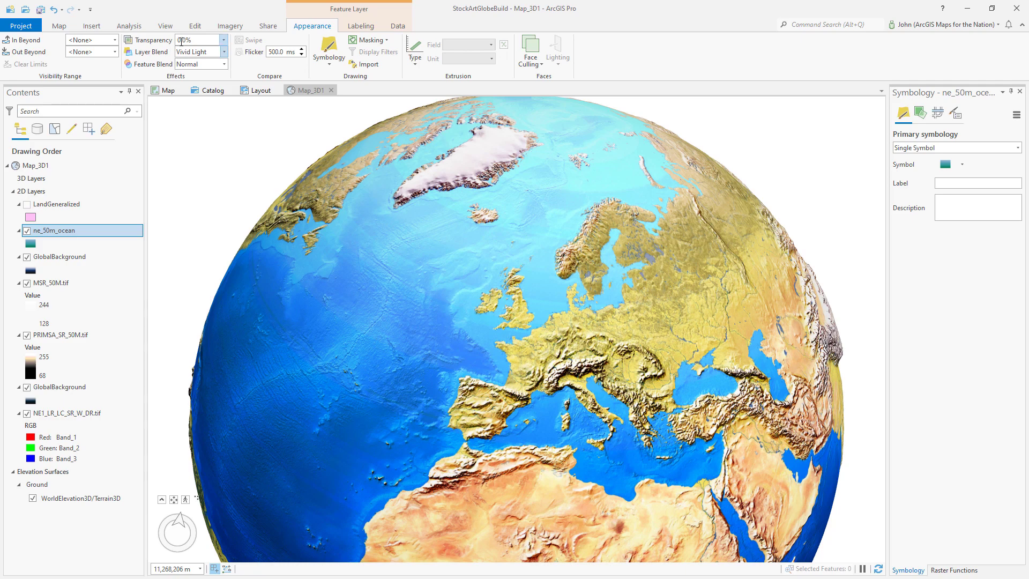
pyautogui.press('Return')
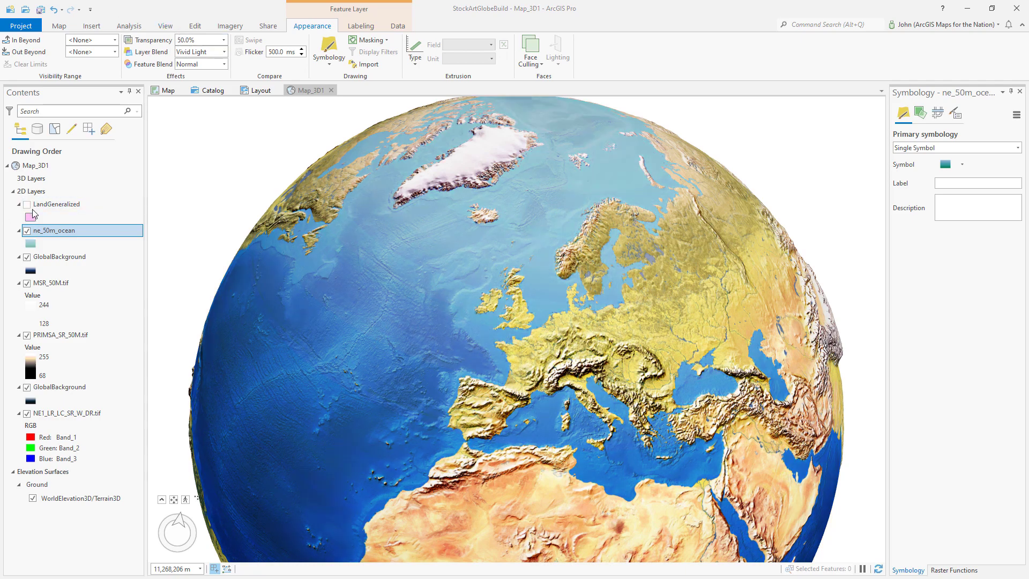
# - Show LandGeneralized, disable its symbol's outline and change its solid fill to a gradient fill
pyautogui.click(26, 207)
pyautogui.click(30, 215)
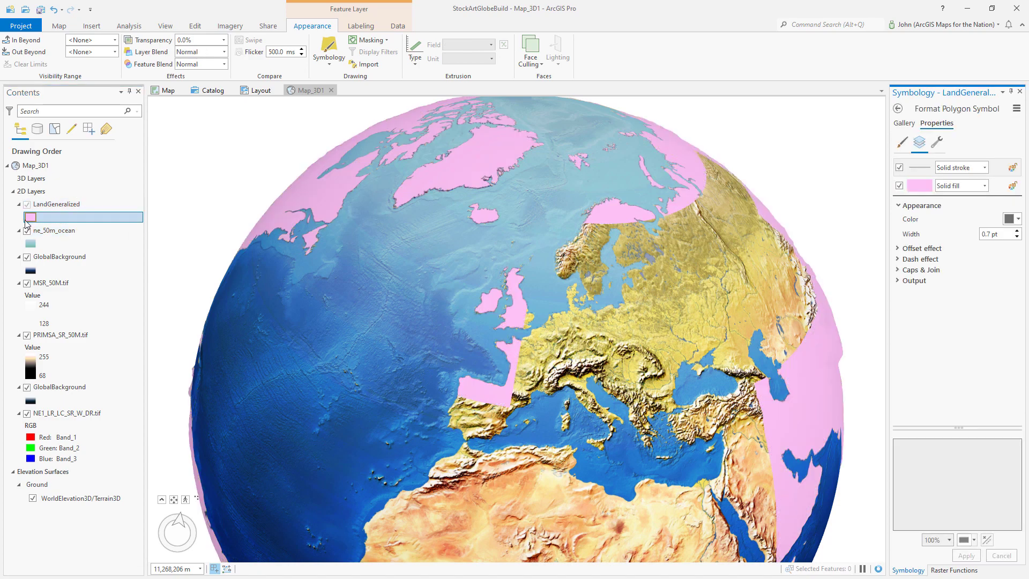
pyautogui.click(899, 167)
pyautogui.click(998, 191)
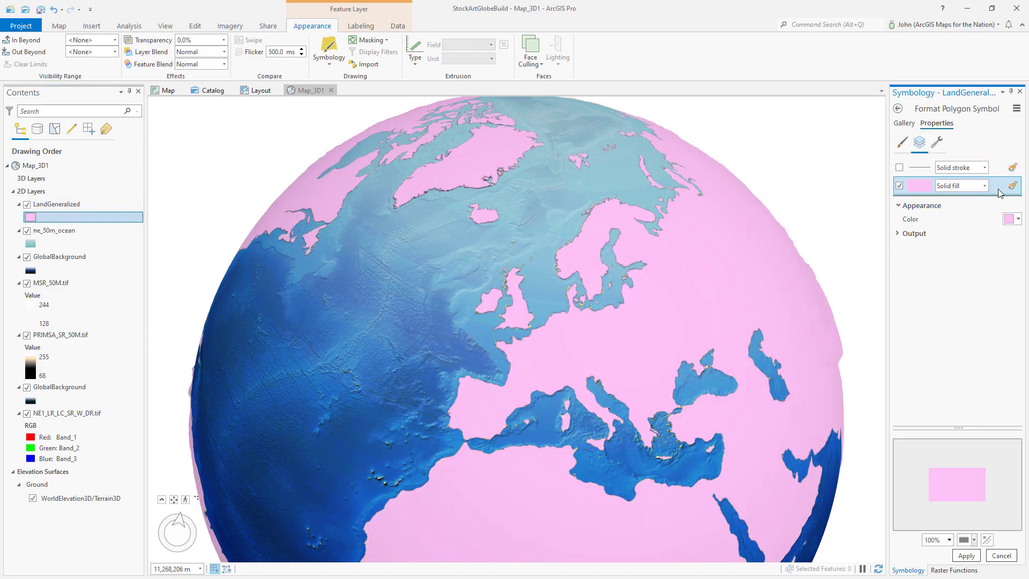
pyautogui.click(985, 186)
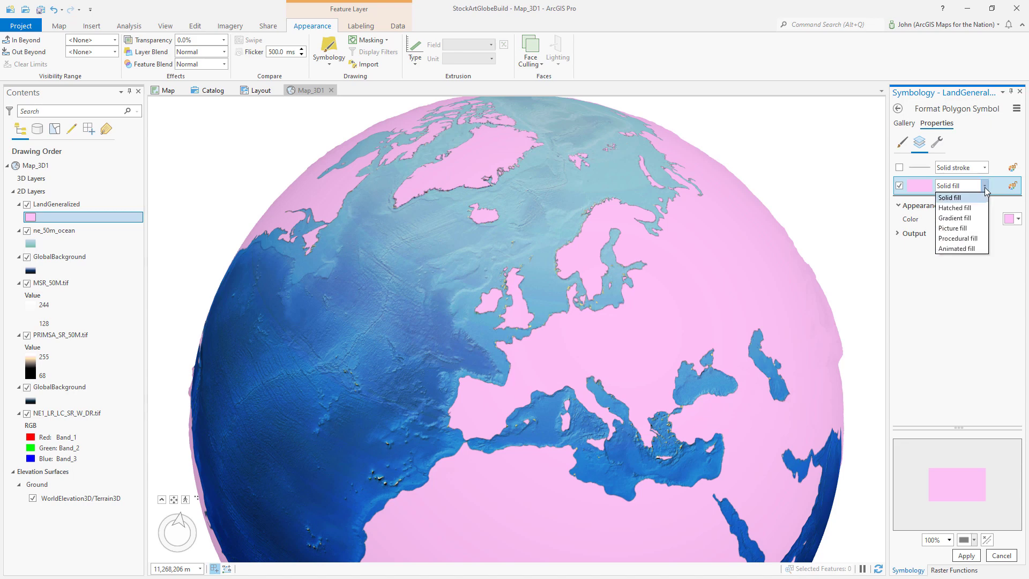
pyautogui.click(967, 218)
# - Set the land gradient's direction to Linear, type to Continuous, angle to 45° and size to 100%
pyautogui.click(1010, 260)
pyautogui.click(1006, 279)
pyautogui.click(1007, 290)
pyautogui.click(1004, 312)
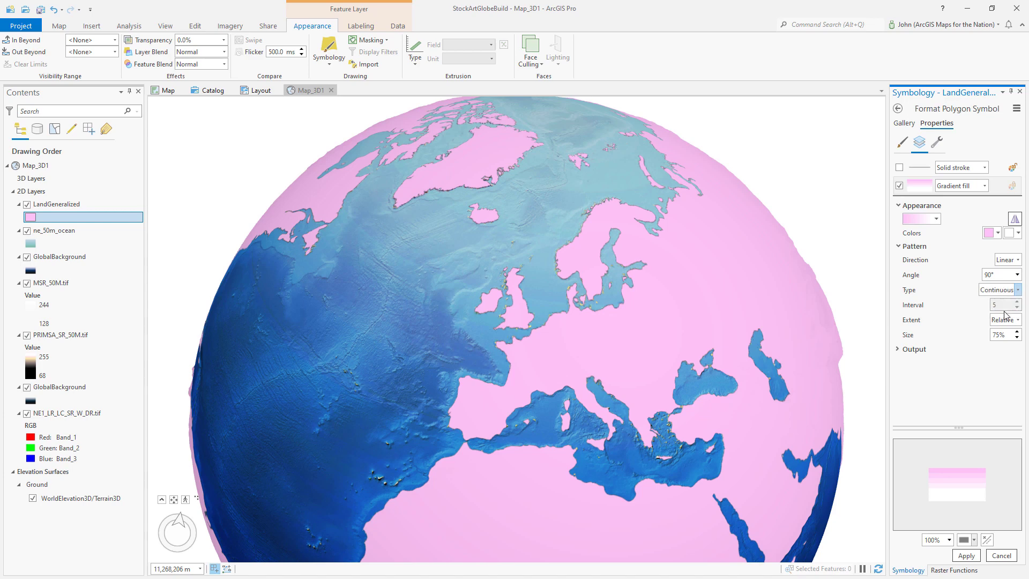
pyautogui.click(1016, 275)
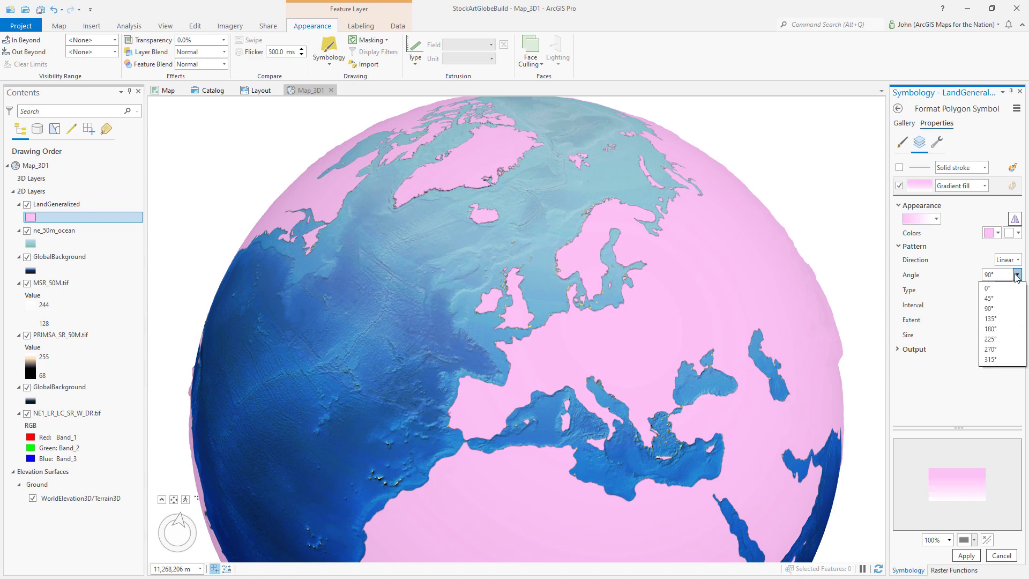
pyautogui.click(988, 298)
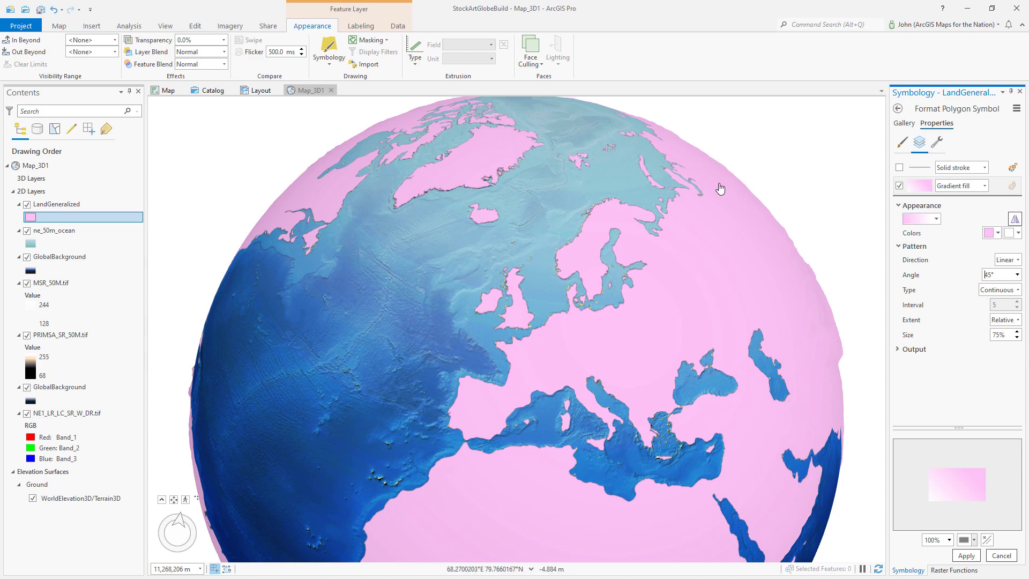
pyautogui.click(995, 335)
pyautogui.write('100')
pyautogui.press('Tab')
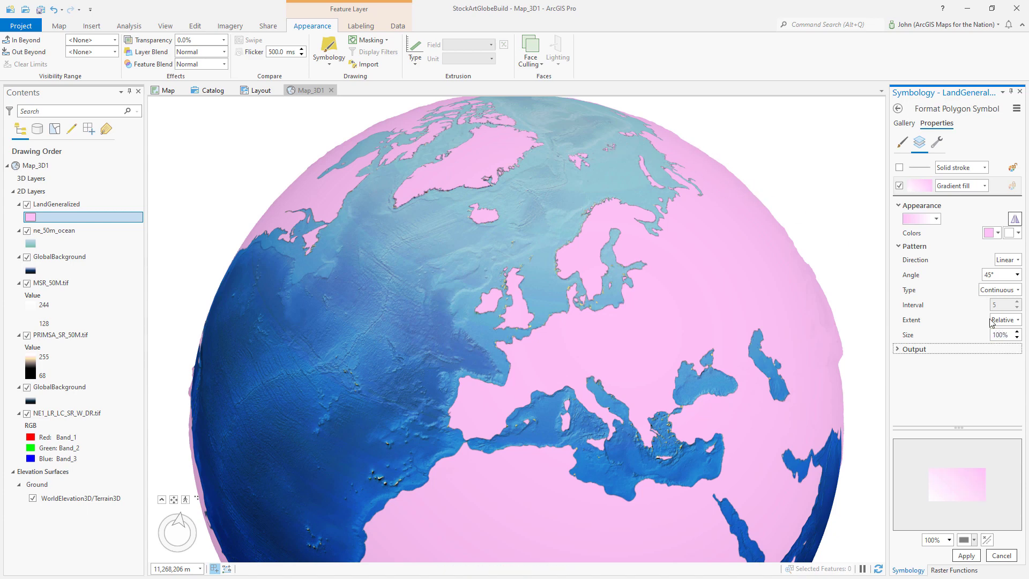
# - Edit the land gradient's color scheme and set its starting color stop to pale yellow
pyautogui.click(935, 219)
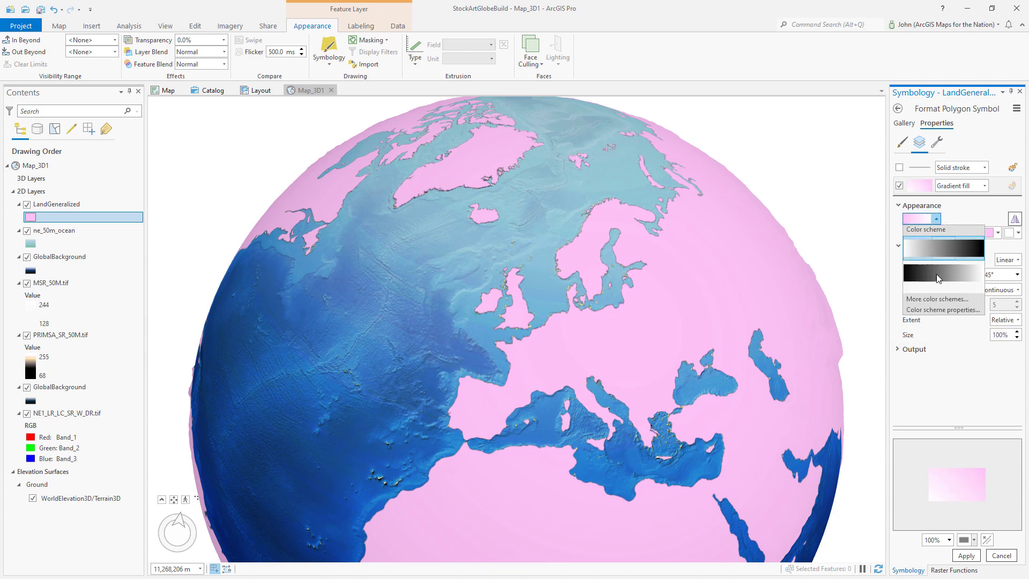
pyautogui.click(933, 314)
pyautogui.click(352, 208)
pyautogui.click(359, 255)
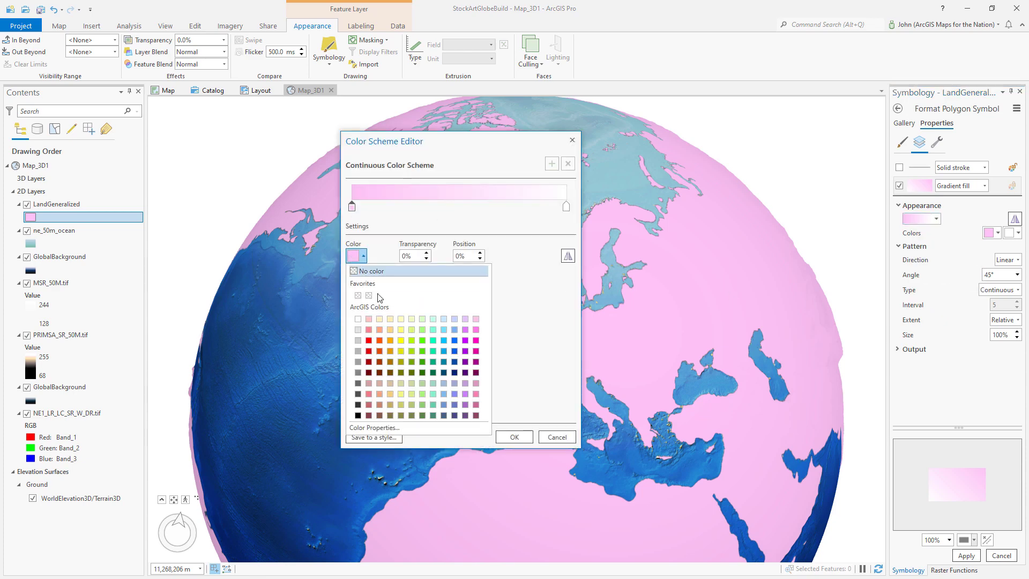
pyautogui.click(401, 320)
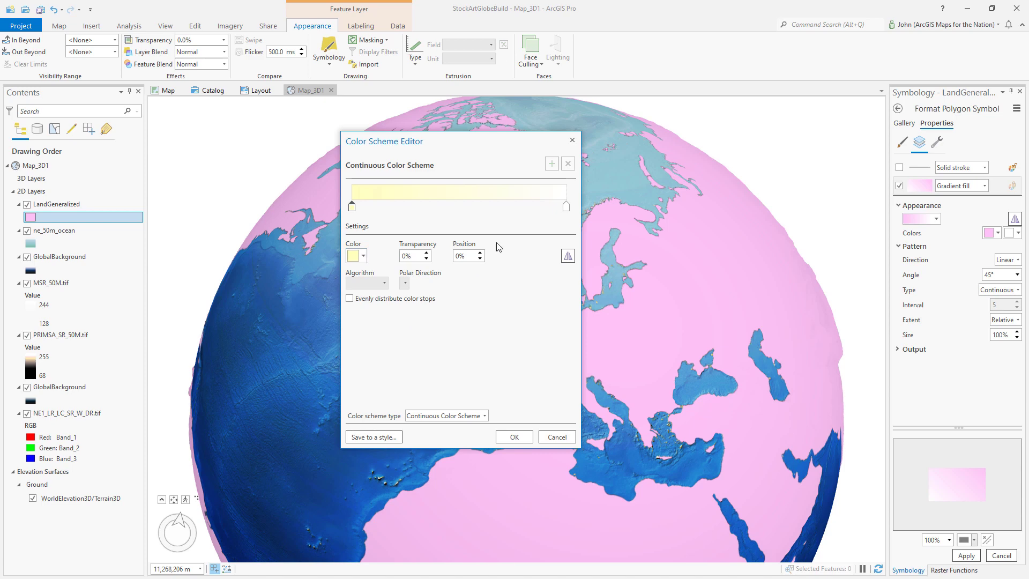
# - Add a middle stop to the land gradient at 46%, colored light coral red with 70% transparency
pyautogui.moveTo(546, 207); pyautogui.dragTo(459, 208)
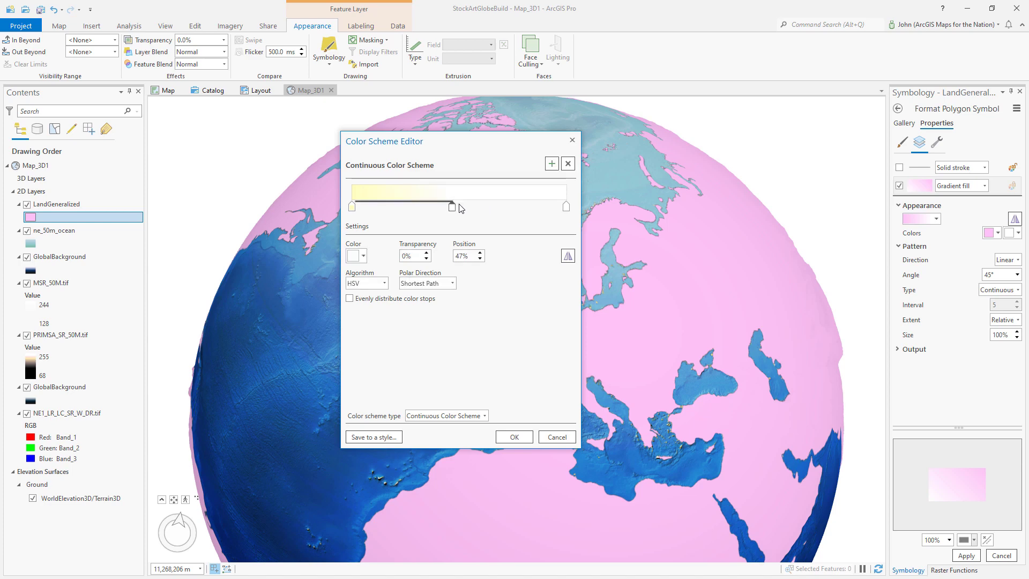
pyautogui.click(480, 258)
pyautogui.click(355, 257)
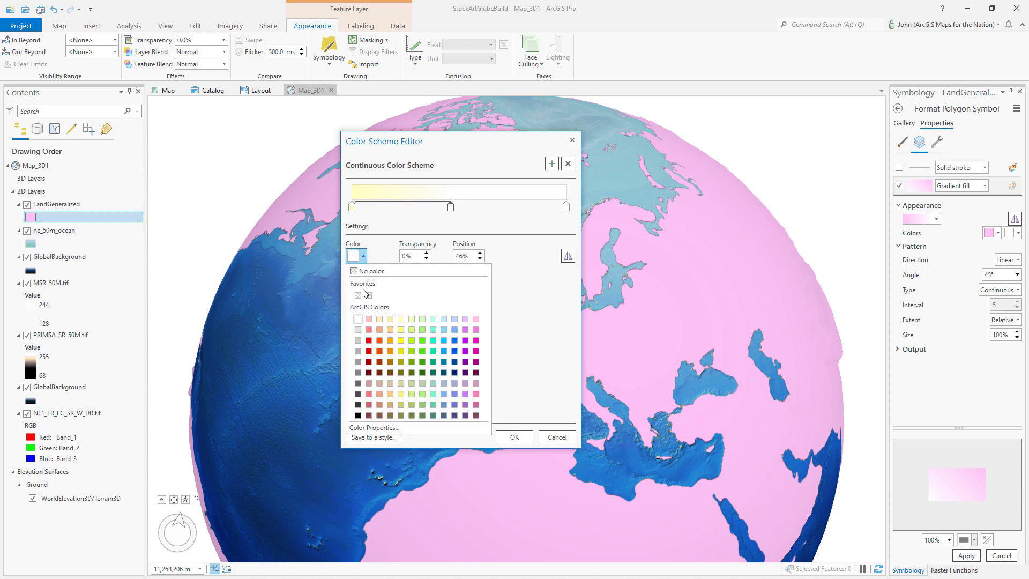
pyautogui.click(369, 330)
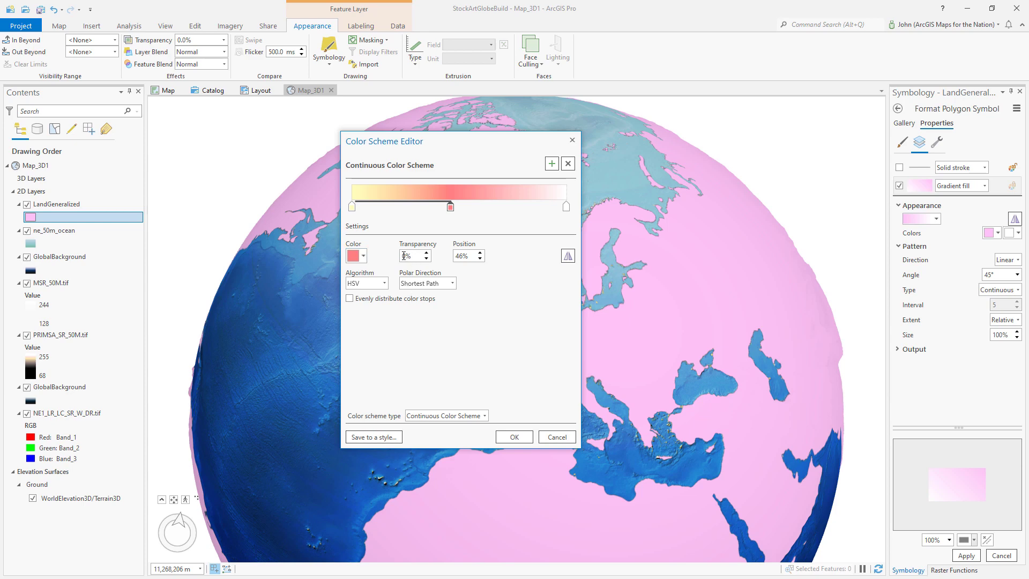
pyautogui.press('Tab')
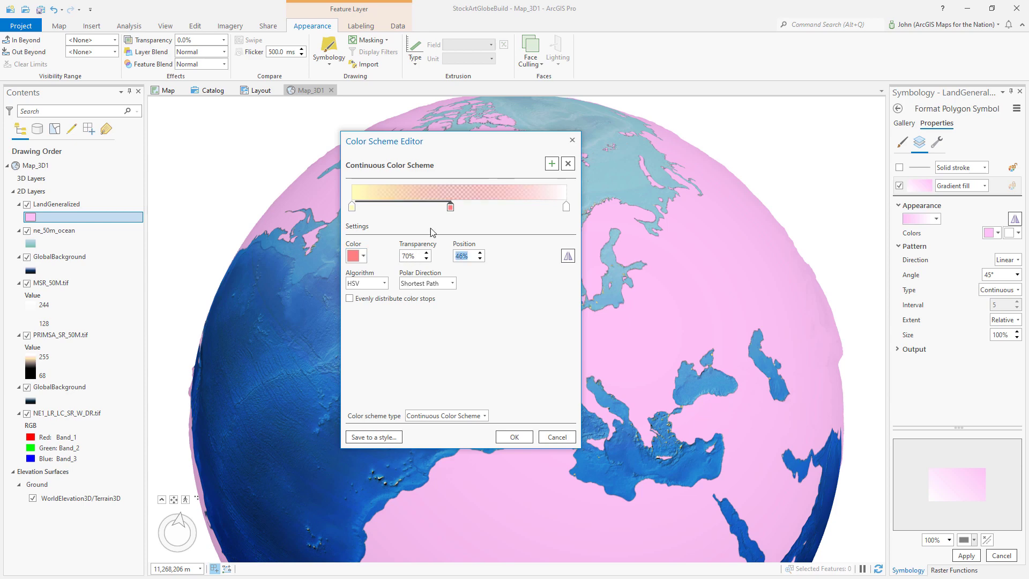
# - Set the gradient's white end stop to 100% transparency and apply the color scheme to the land symbol
pyautogui.click(565, 207)
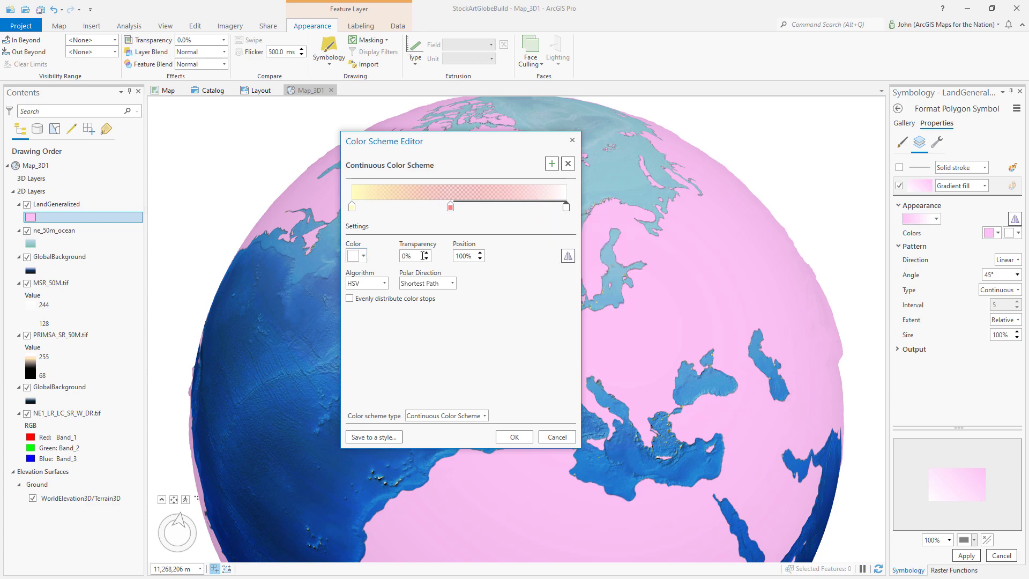
pyautogui.press('Tab')
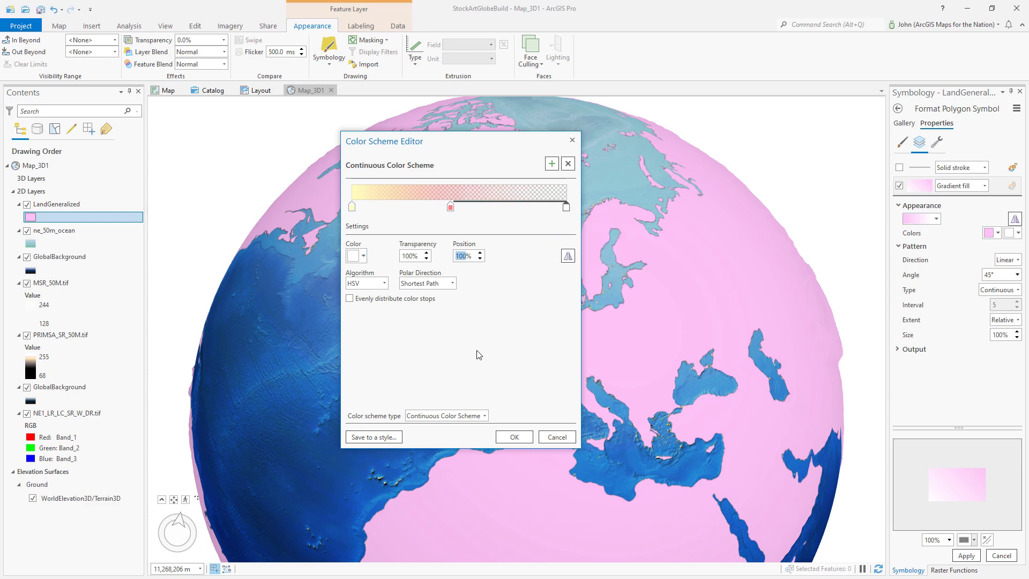
pyautogui.click(514, 436)
pyautogui.click(966, 555)
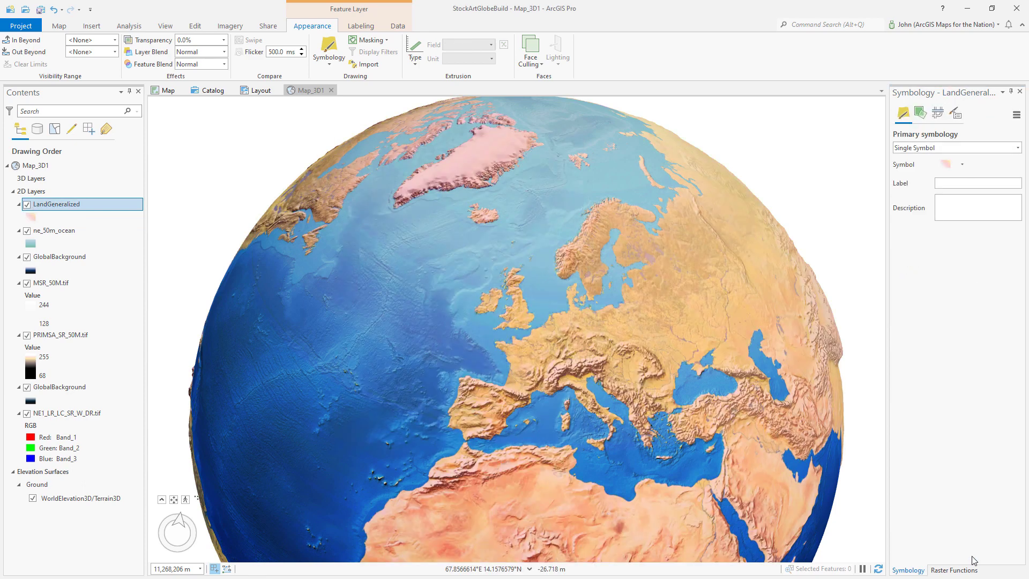
# - Set the LandGeneralized layer's blend mode to Overlay and open its symbol properties
pyautogui.click(224, 52)
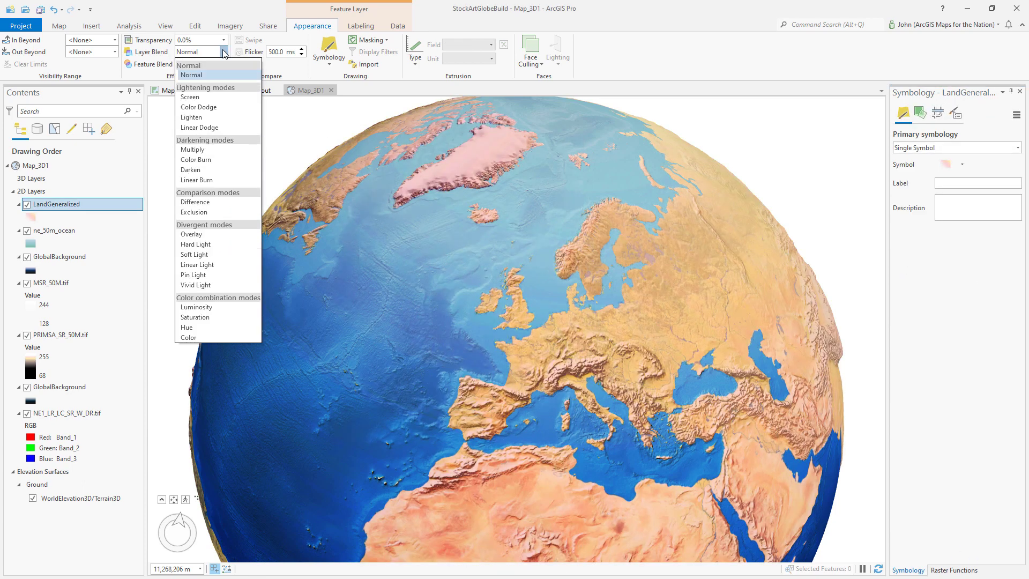
pyautogui.click(198, 236)
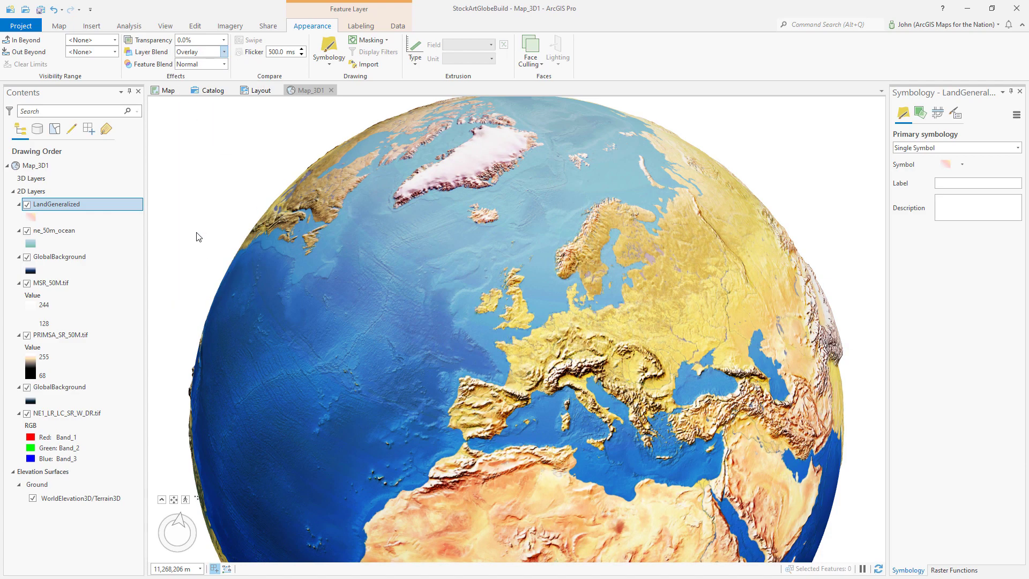
pyautogui.click(30, 217)
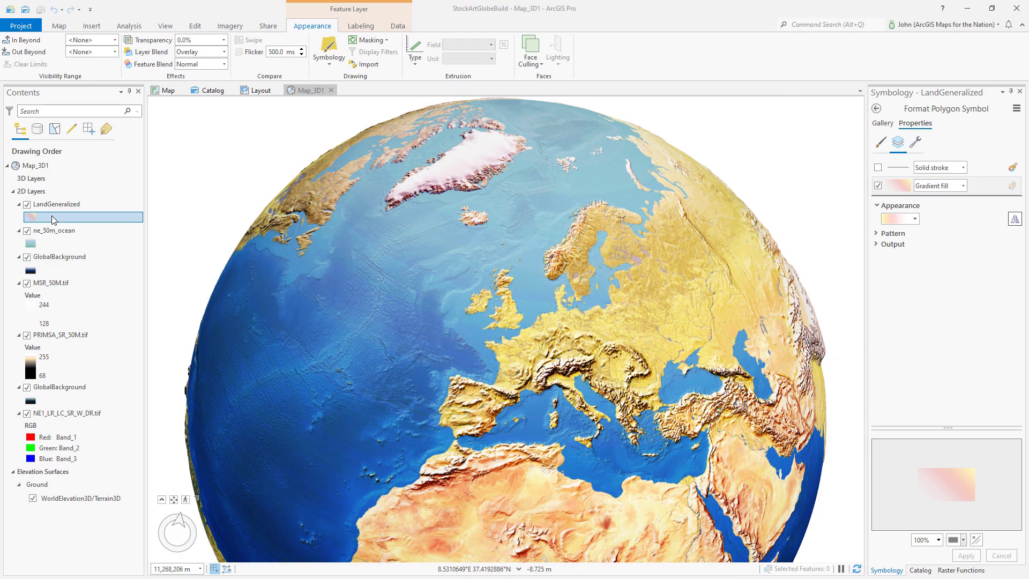
# - Search Living Atlas for "paper" and add the Watercolor Paper Texture layer to the scene
pyautogui.rightClick(58, 166)
pyautogui.click(80, 172)
pyautogui.click(708, 121)
pyautogui.write('paper')
pyautogui.press('Return')
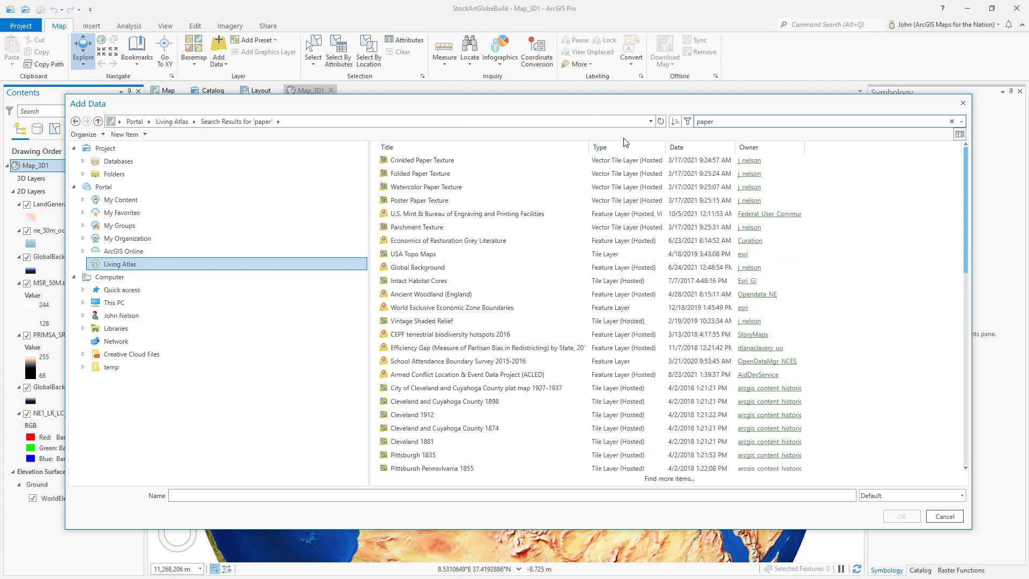
pyautogui.click(479, 188)
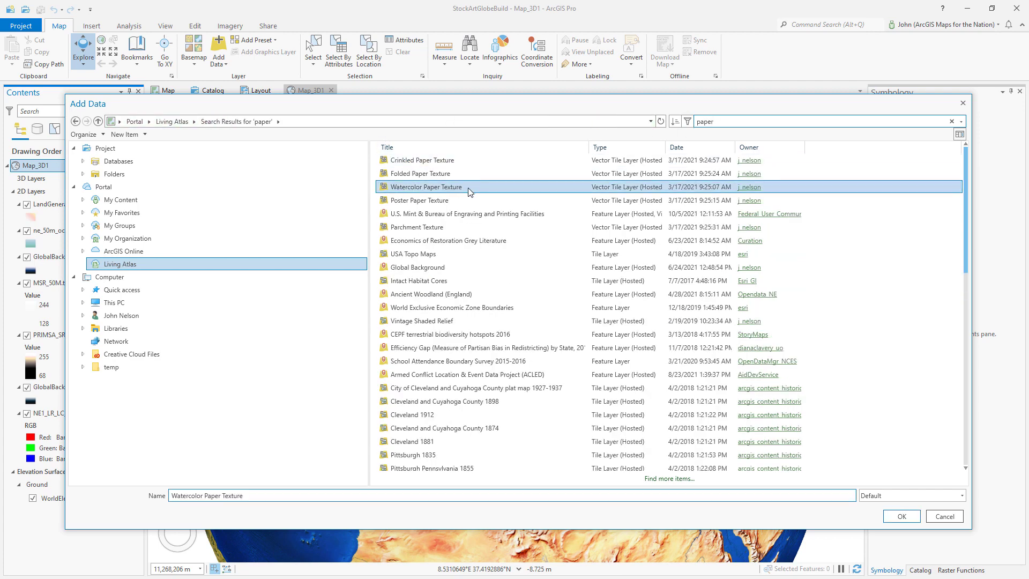
pyautogui.click(901, 516)
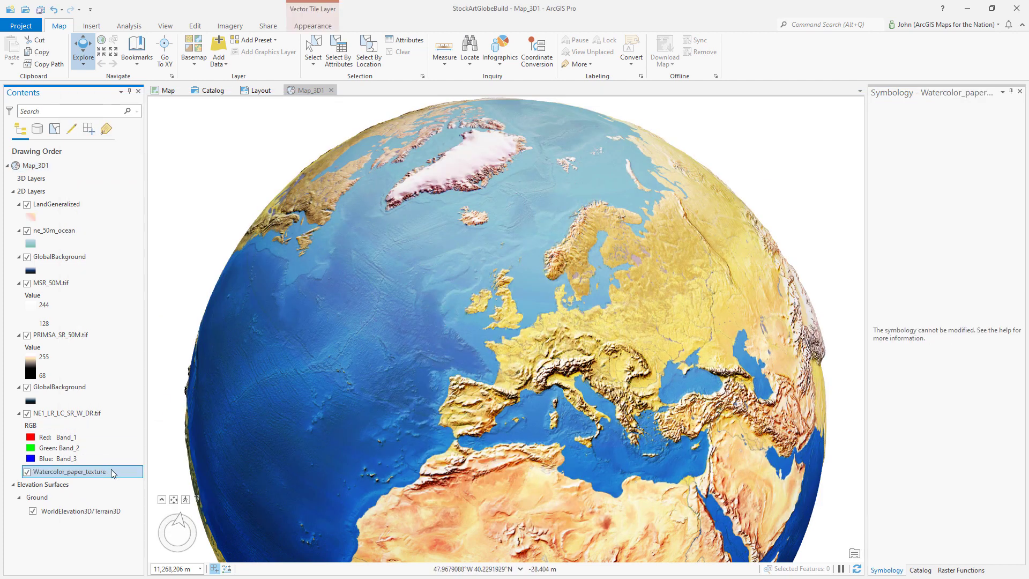
# - Move the Watercolor_paper_texture layer directly below LandGeneralized and set its blend mode to Overlay
pyautogui.moveTo(112, 449); pyautogui.dragTo(70, 224)
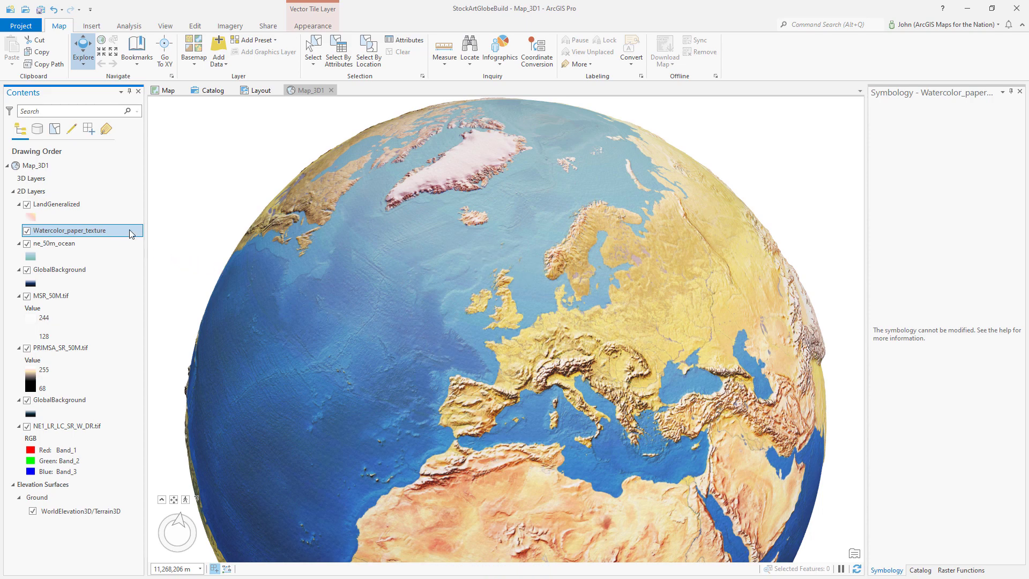
pyautogui.click(311, 27)
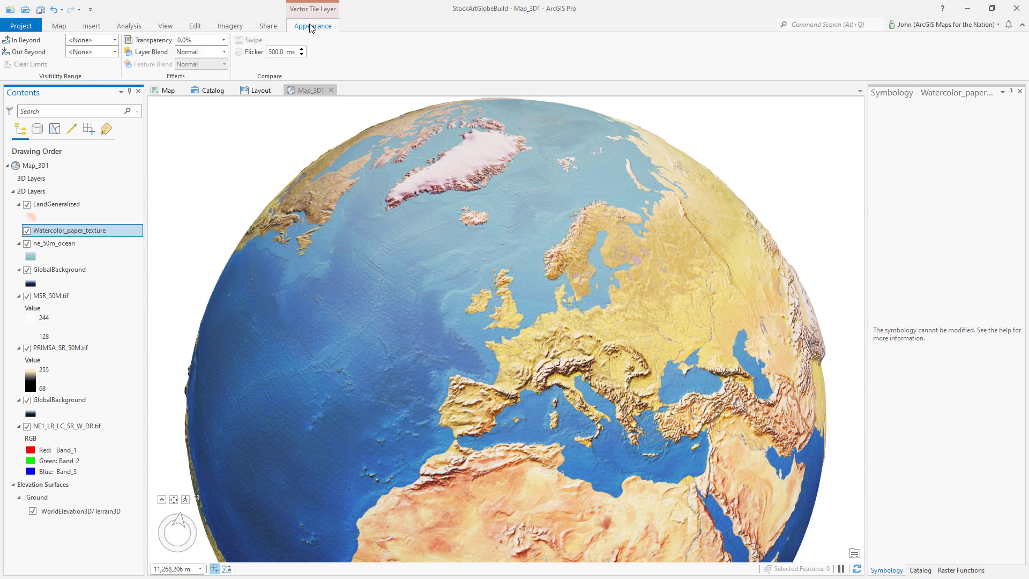
pyautogui.click(224, 52)
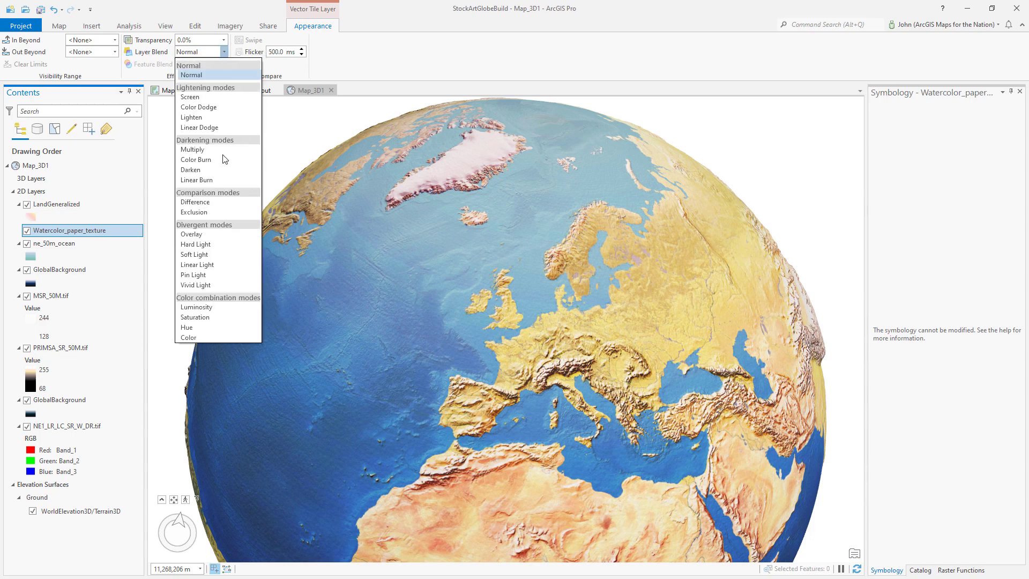
pyautogui.click(191, 235)
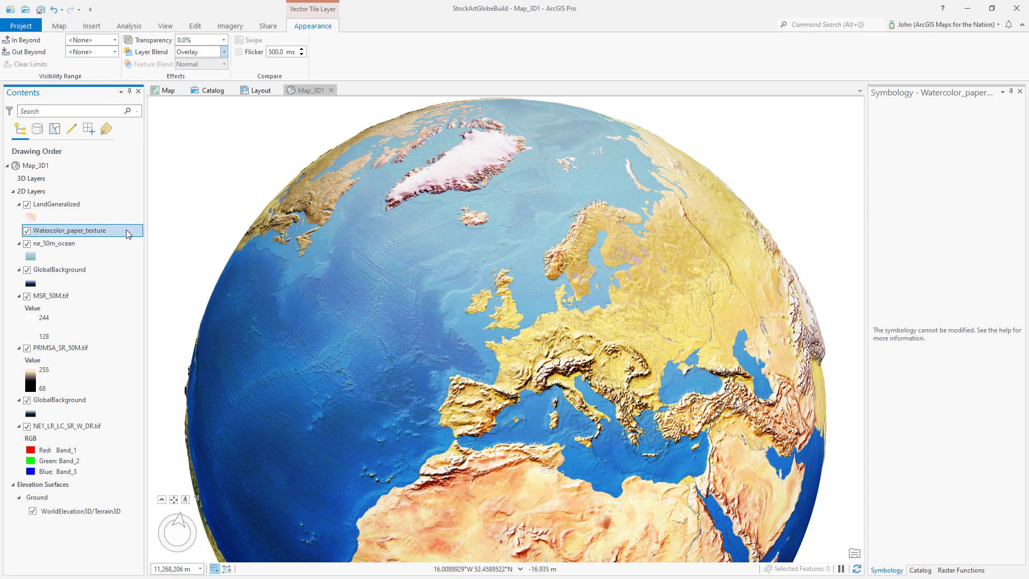
# - Duplicate the Watercolor_paper_texture layer, set the upper copy's blend mode to Multiply, and rotate the globe to center on the Atlantic
pyautogui.hotkey('ctrl', 'c')
pyautogui.hotkey('ctrl', 'v')
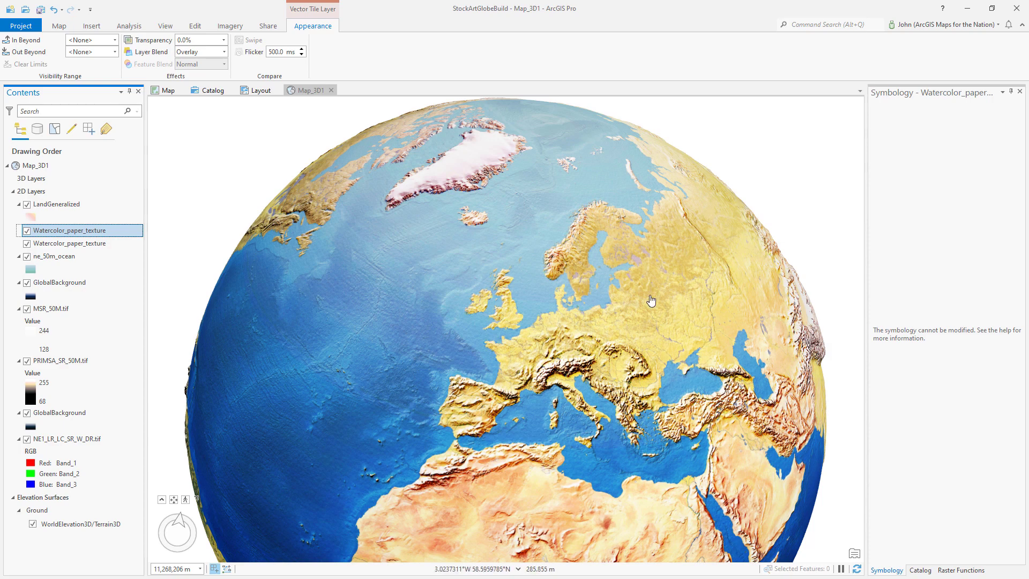
pyautogui.click(224, 52)
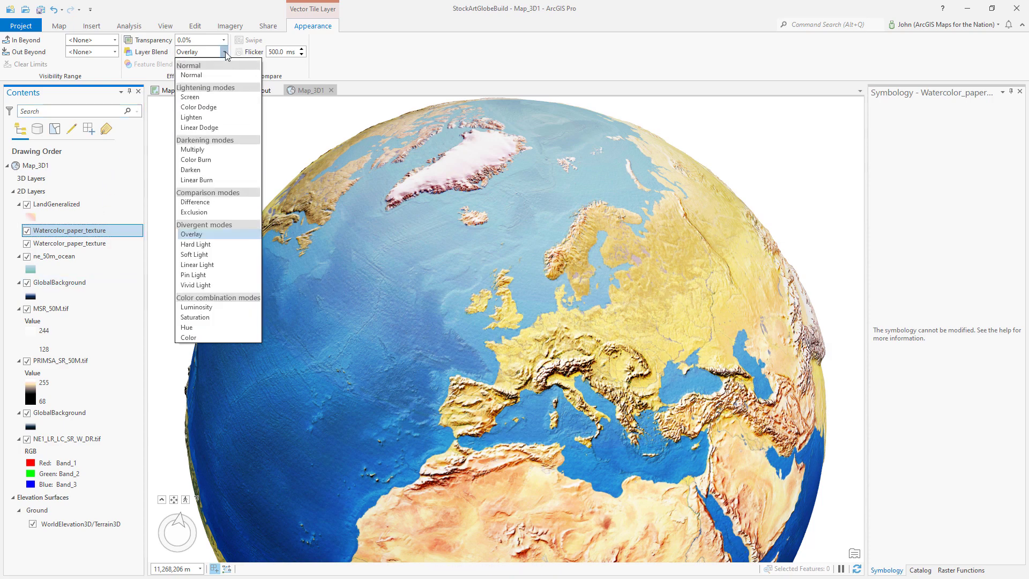
pyautogui.click(193, 150)
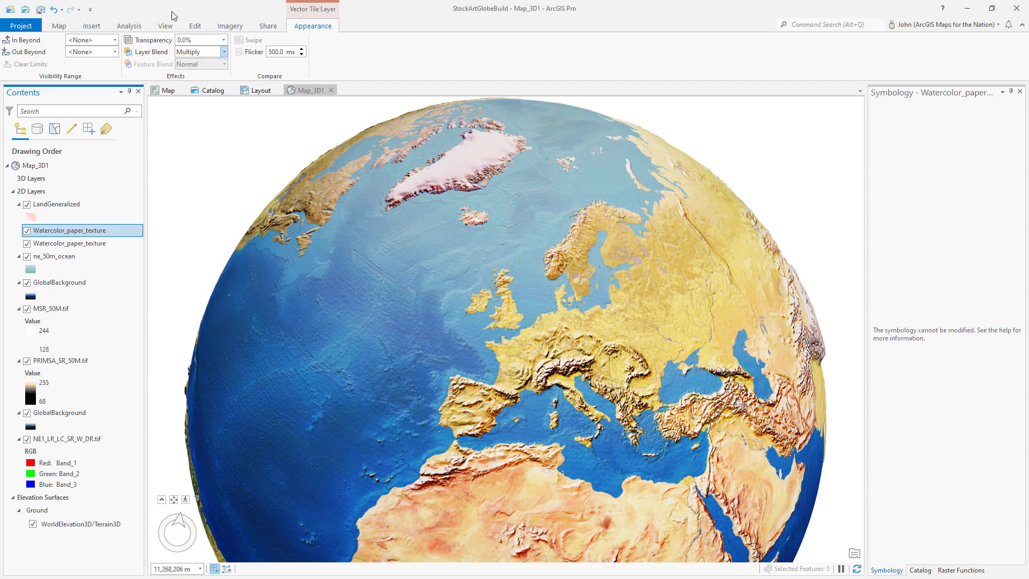
pyautogui.moveTo(524, 394); pyautogui.dragTo(716, 384)
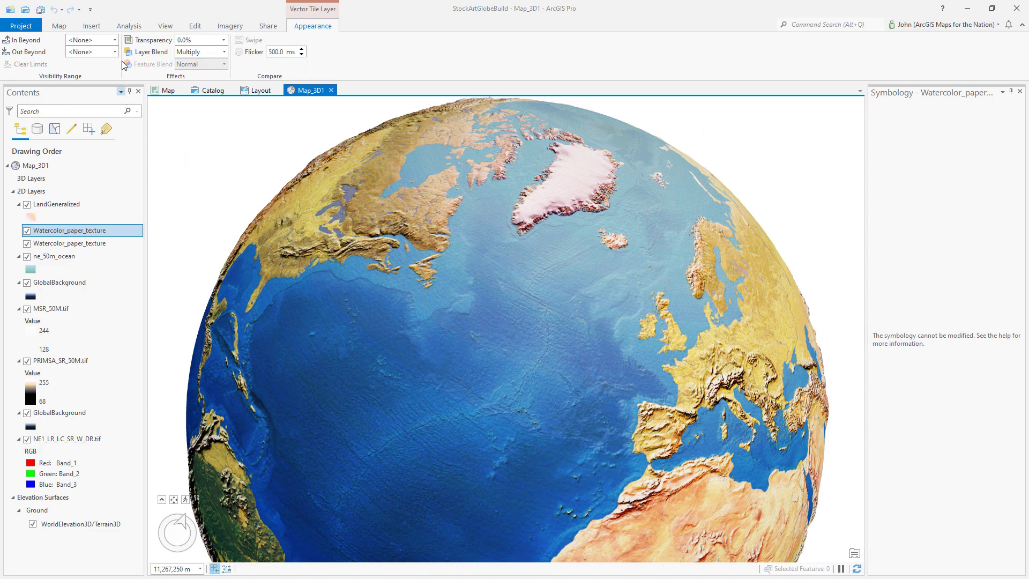
# - Start a new layout with a custom page size and set its page units to Point
pyautogui.click(92, 28)
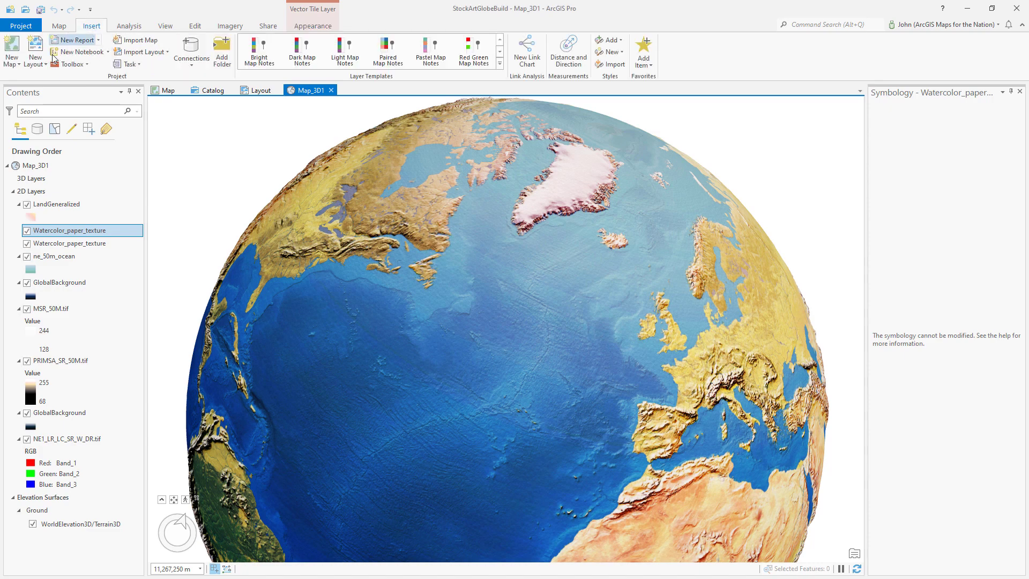
pyautogui.click(38, 64)
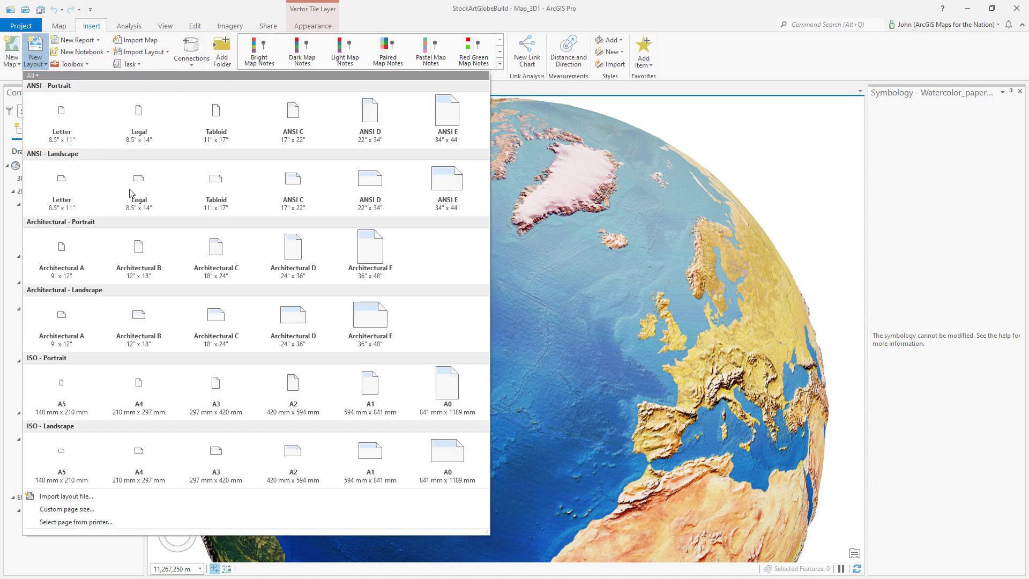
pyautogui.click(67, 509)
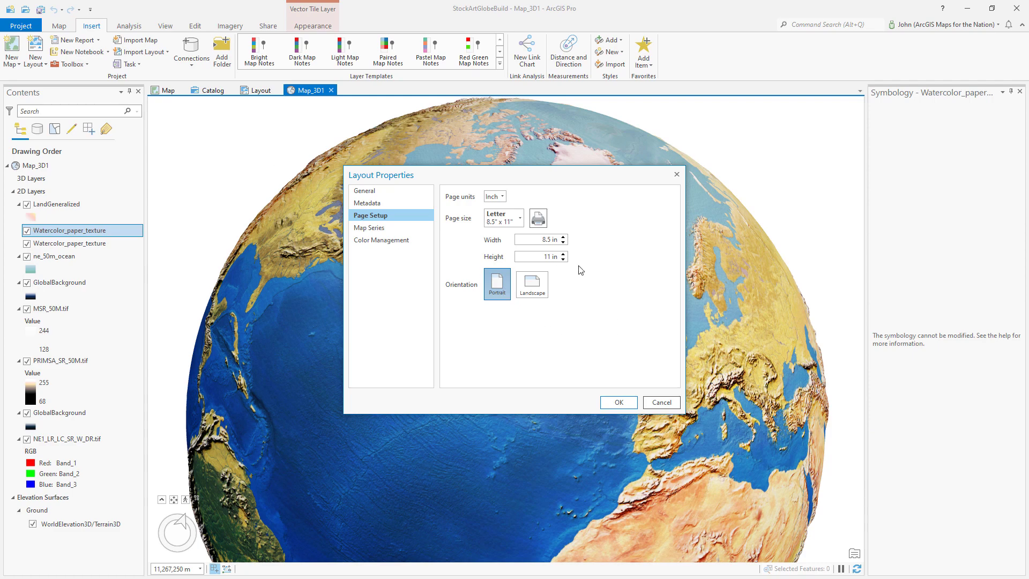
pyautogui.click(501, 196)
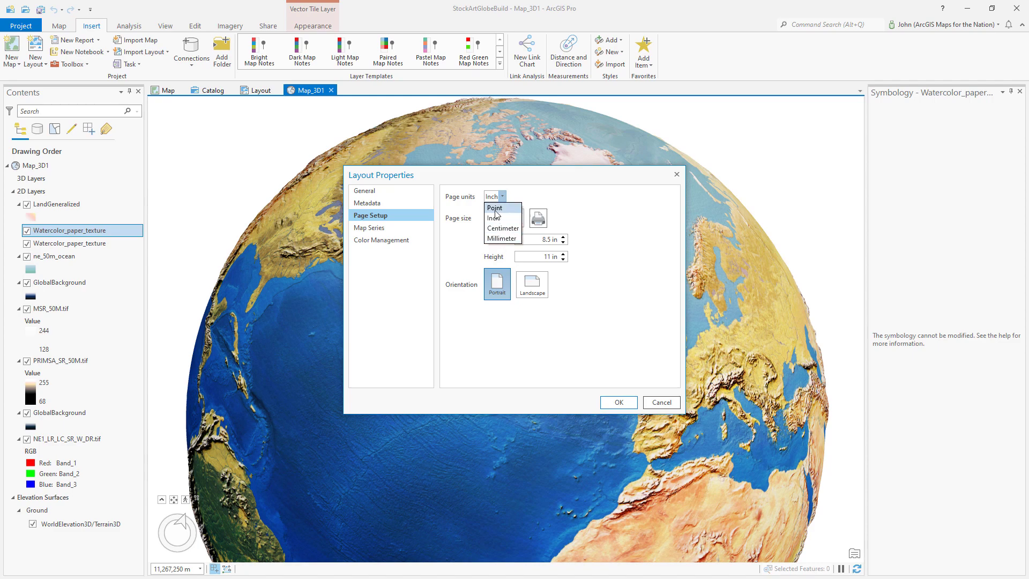
pyautogui.click(494, 210)
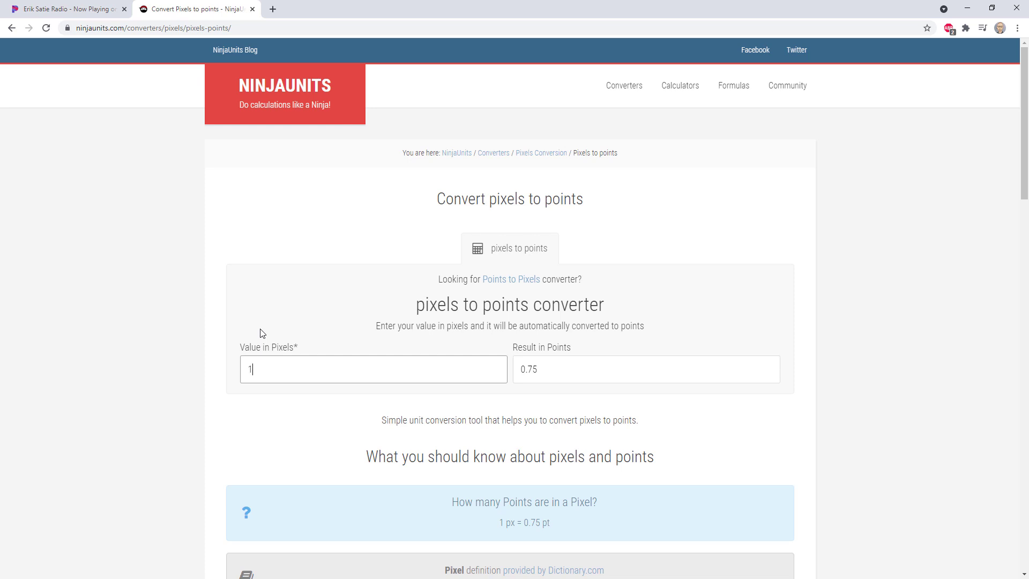
# - Convert 1920 pixels to points in the NinjaUnits web converter and set the layout page width to 1440 pt
pyautogui.click(541, 363)
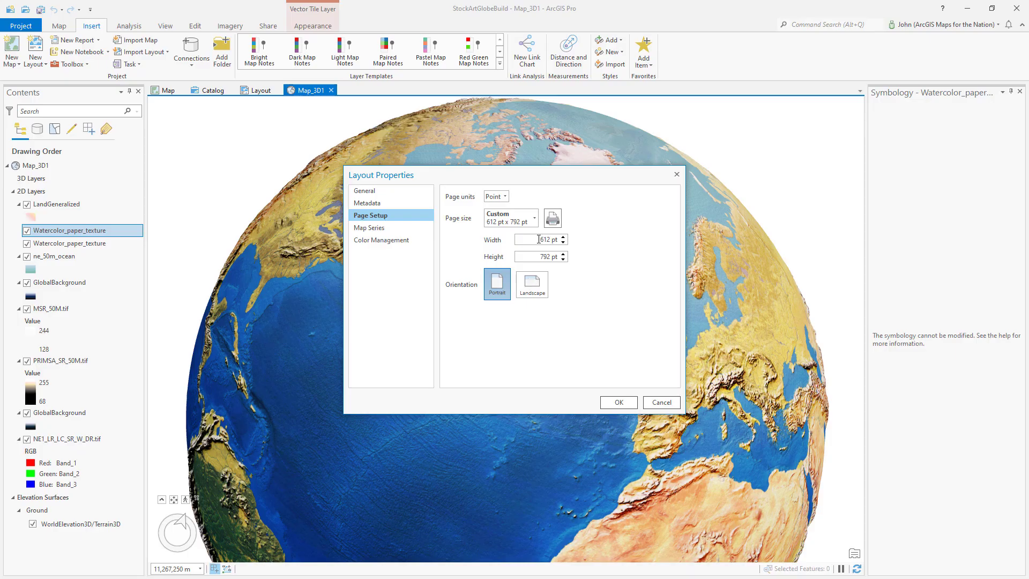
pyautogui.doubleClick(548, 239)
pyautogui.write('14')
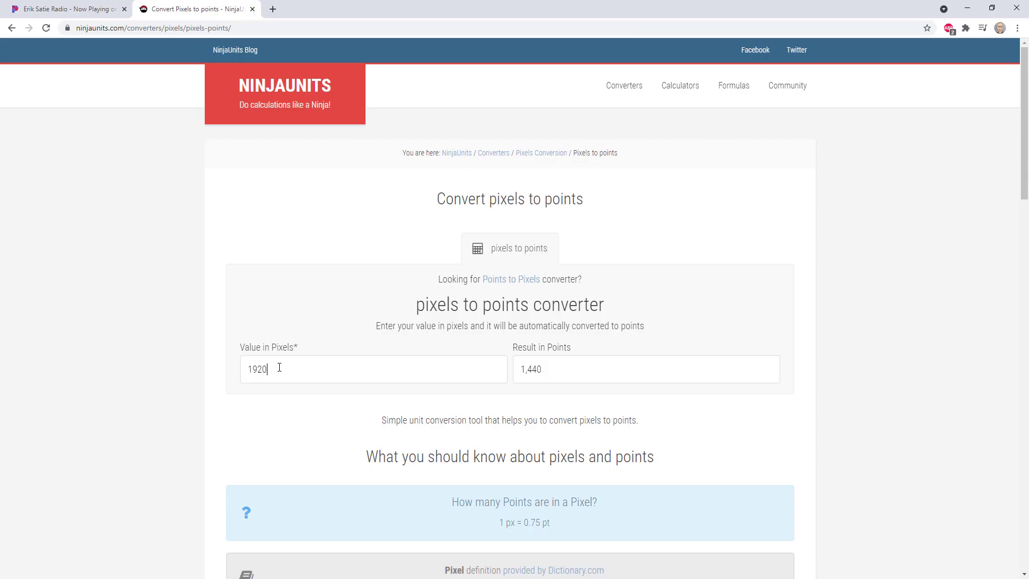
# - Convert 1080 pixels to points in the web converter, set the page height to 810 pt and create the layout
pyautogui.doubleClick(257, 369)
pyautogui.write('1')
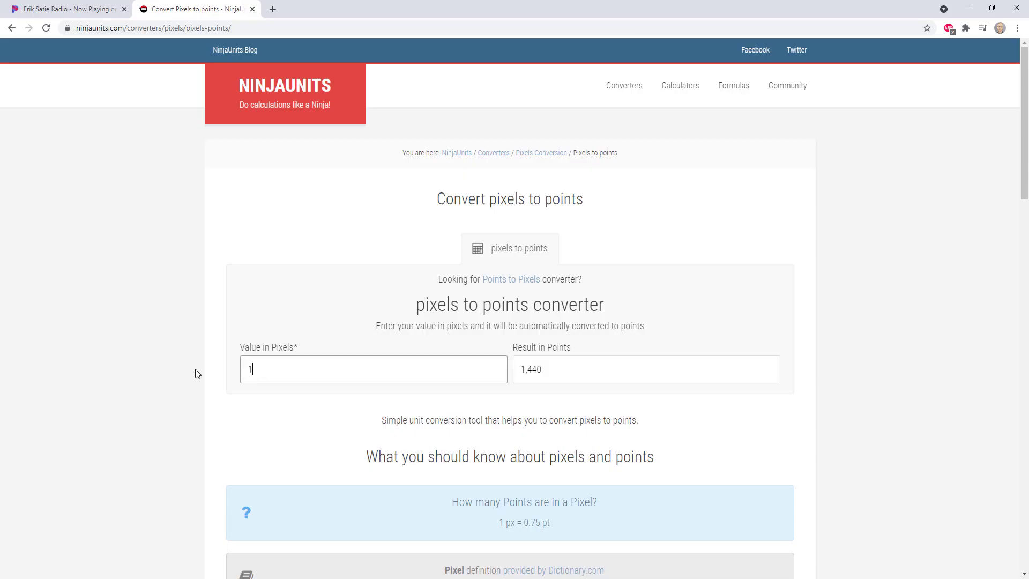
pyautogui.press('Tab')
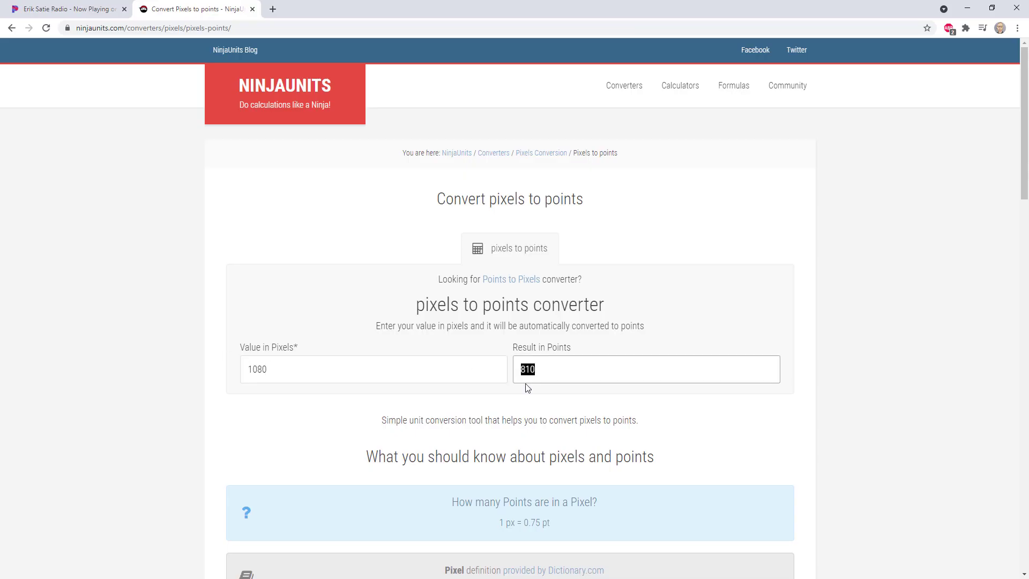
pyautogui.write('810')
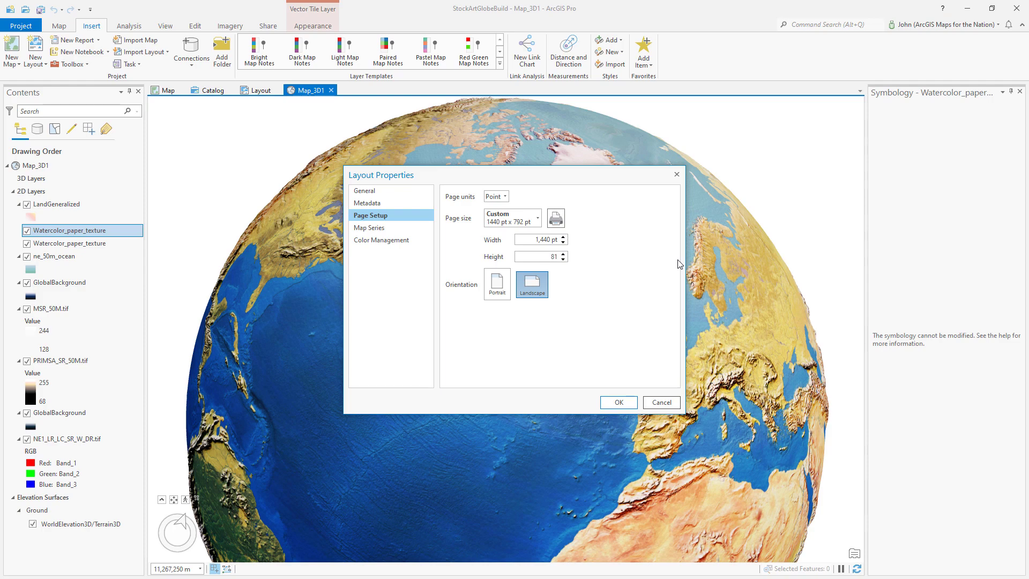
pyautogui.click(617, 402)
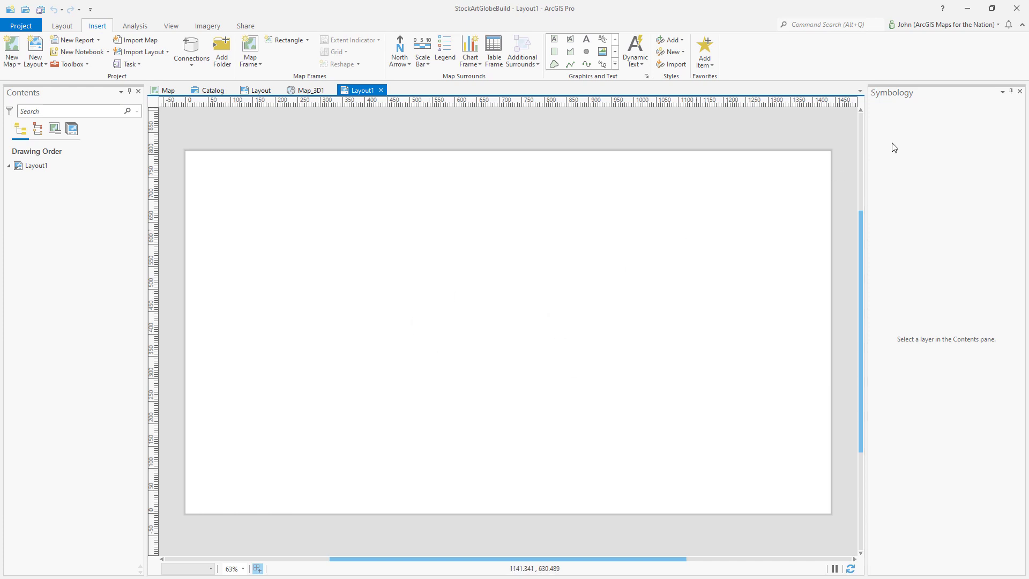
# - Insert a map frame of the Map_3D1 scene at its 11,267,250 m view, covering the entire layout page
pyautogui.click(1020, 92)
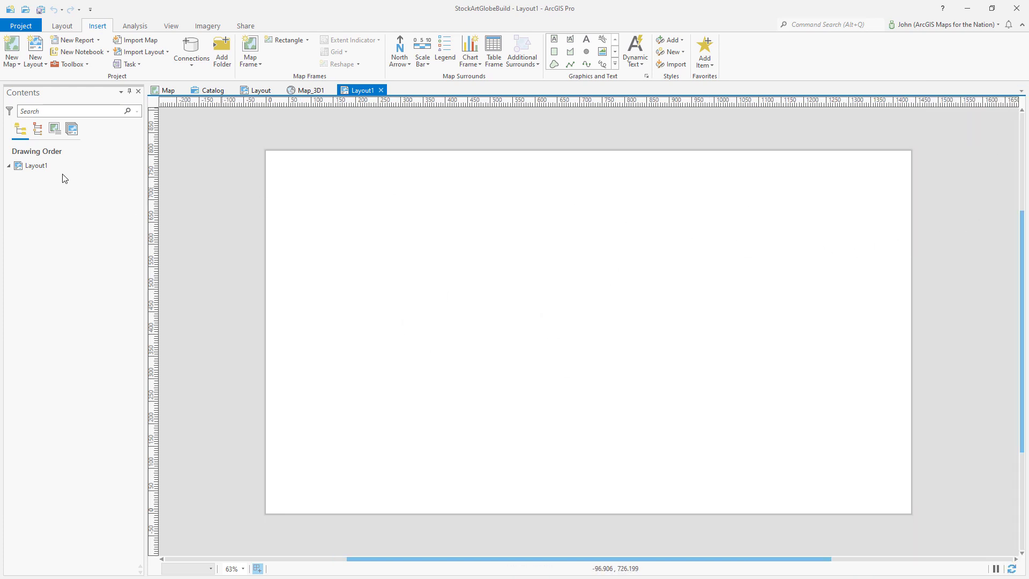
pyautogui.click(250, 63)
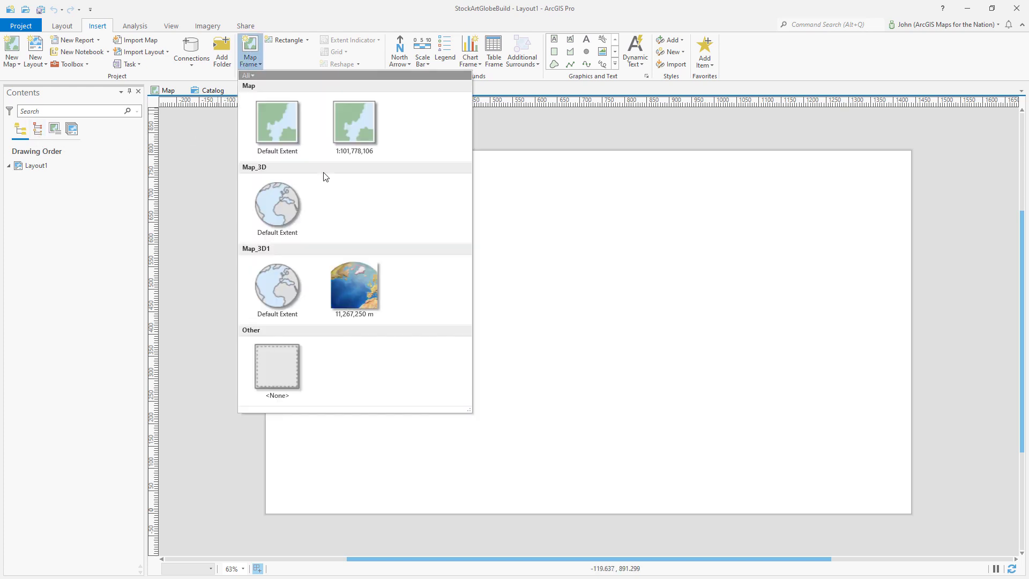
pyautogui.click(354, 286)
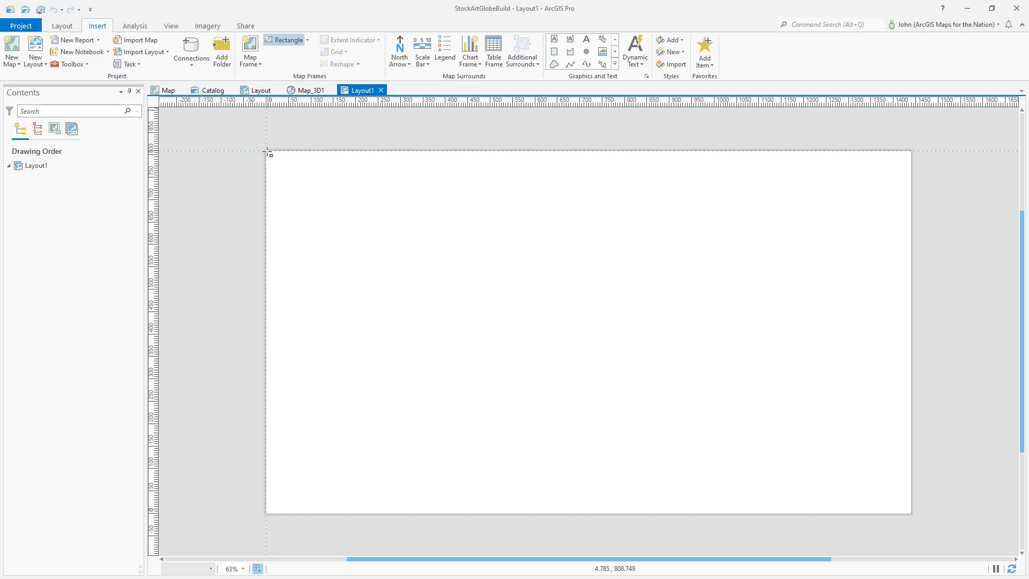
pyautogui.moveTo(267, 151); pyautogui.dragTo(904, 508)
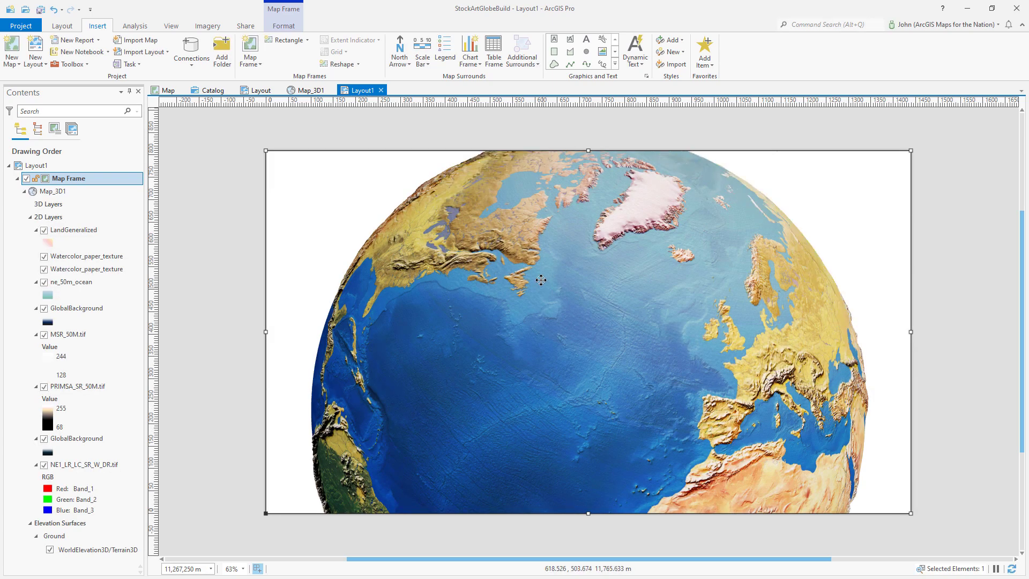
# - Activate the map frame, reposition the globe to show the North Atlantic and Europe with its top edge inside the frame, and close activation
pyautogui.rightClick(521, 299)
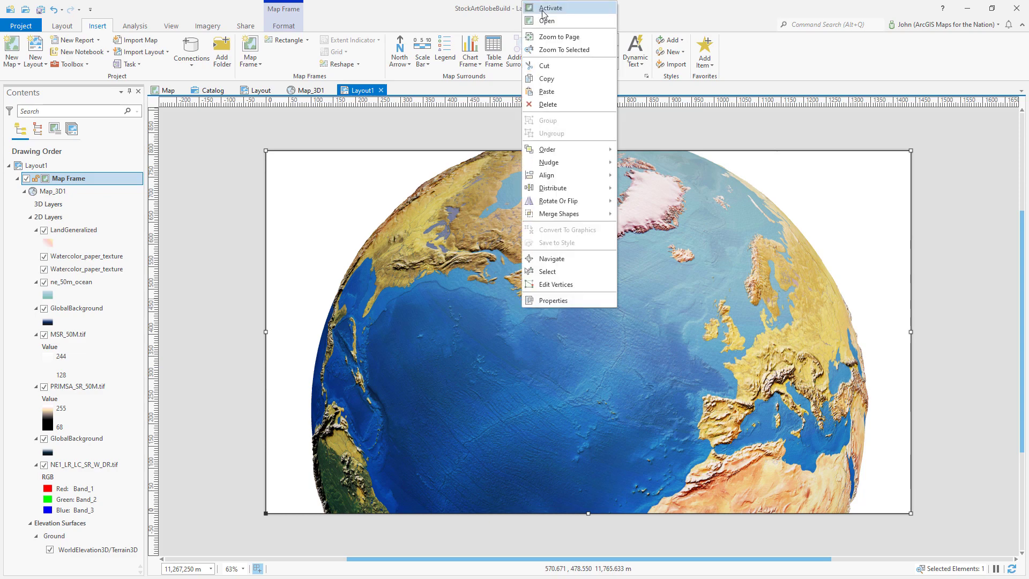
pyautogui.rightClick(109, 180)
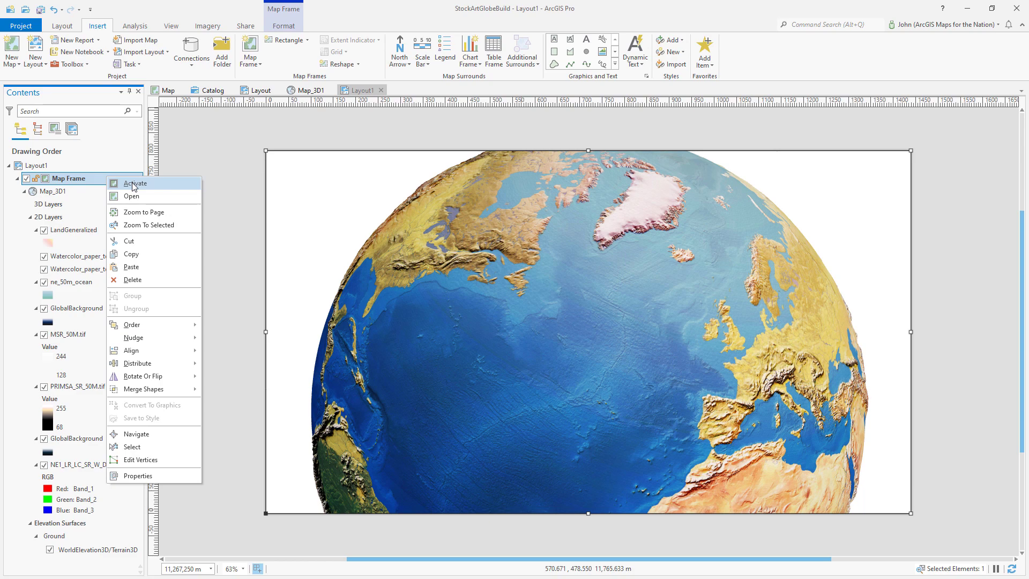
pyautogui.click(134, 184)
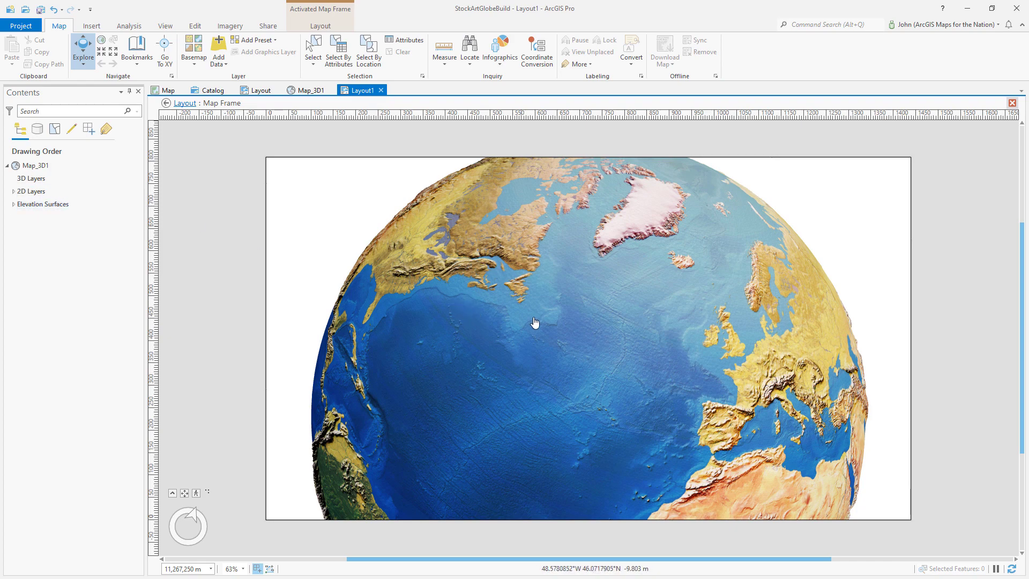
pyautogui.click(591, 339)
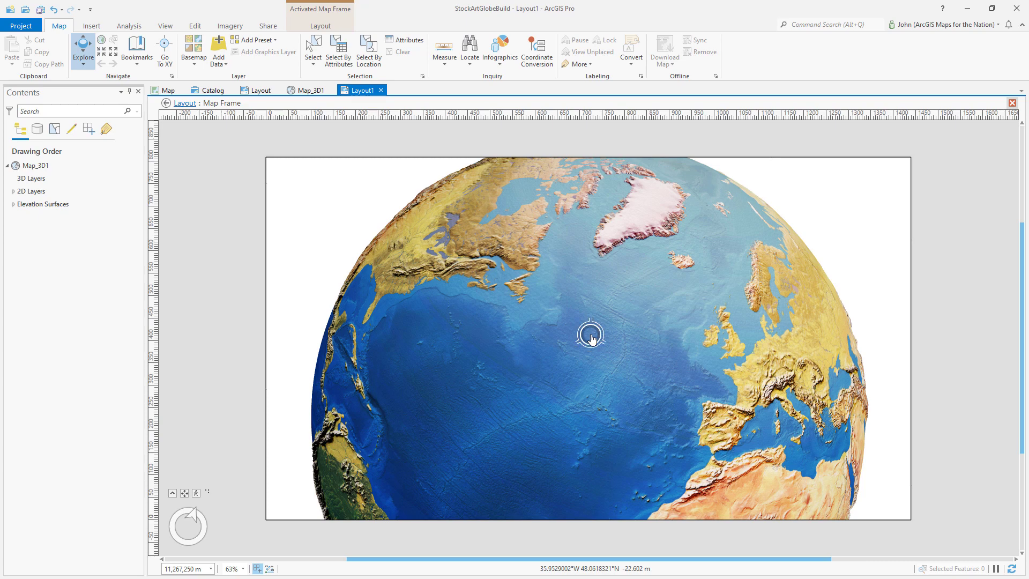
pyautogui.moveTo(592, 340); pyautogui.dragTo(589, 316, button='middle')
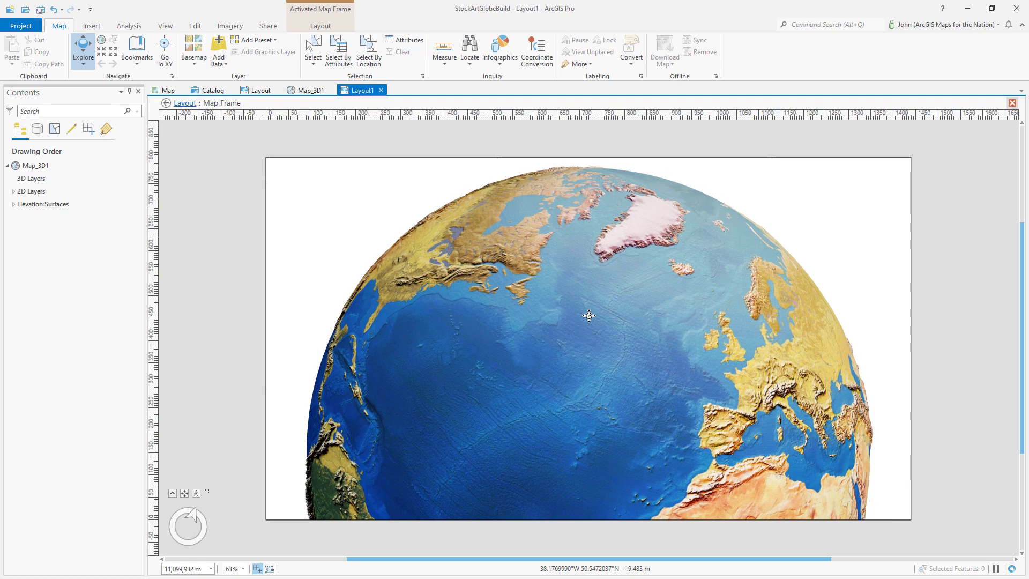
pyautogui.moveTo(555, 406); pyautogui.dragTo(510, 385)
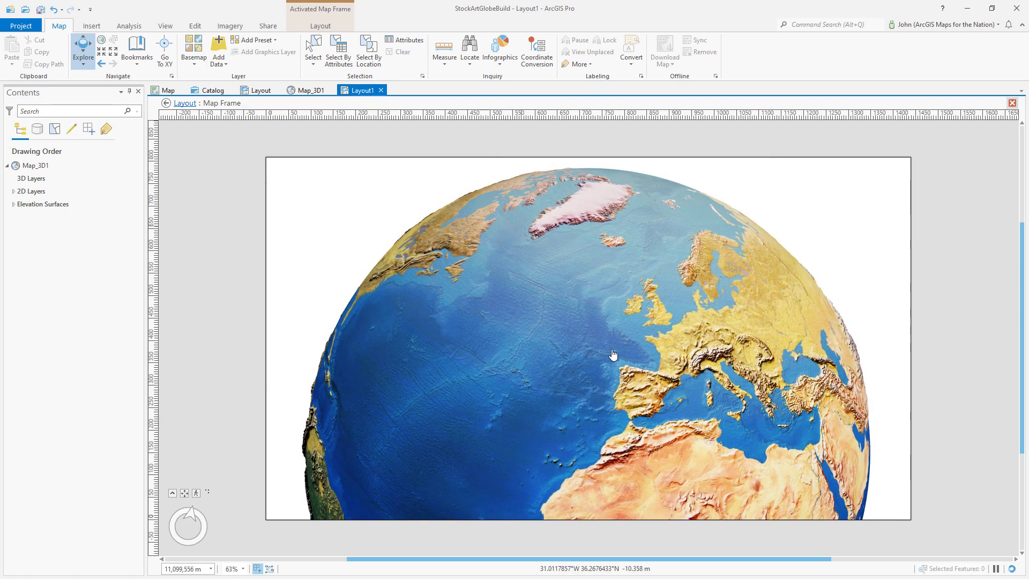
pyautogui.moveTo(585, 413); pyautogui.dragTo(584, 405)
pyautogui.moveTo(620, 333); pyautogui.dragTo(607, 378)
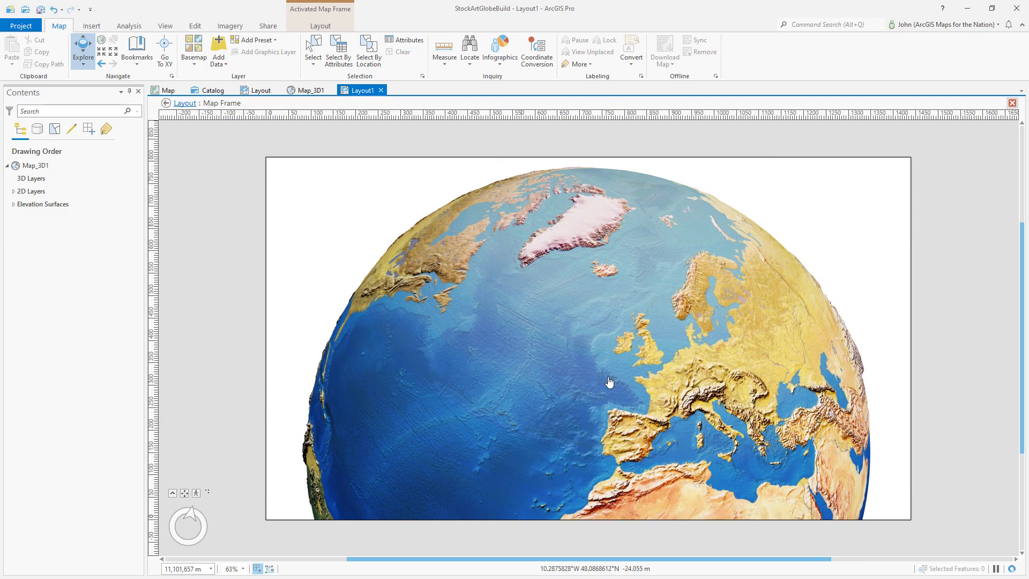
pyautogui.moveTo(603, 379)
pyautogui.mouseDown(button='right')
pyautogui.moveTo(608, 389)
pyautogui.moveTo(598, 372)
pyautogui.mouseUp(button='right')
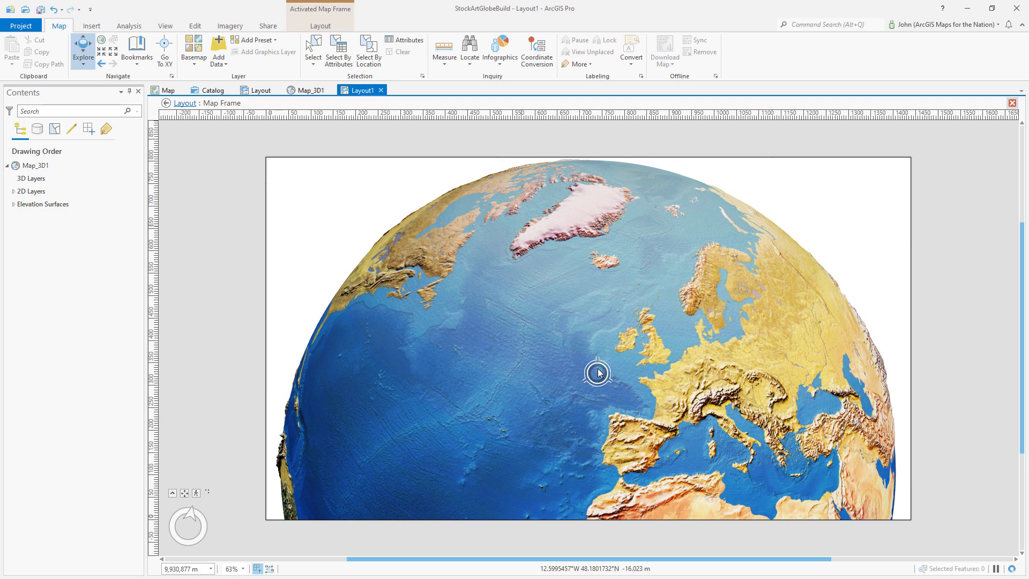
pyautogui.moveTo(599, 372)
pyautogui.mouseDown()
pyautogui.moveTo(579, 429)
pyautogui.moveTo(529, 443)
pyautogui.moveTo(540, 409)
pyautogui.moveTo(584, 351)
pyautogui.moveTo(600, 373)
pyautogui.moveTo(590, 372)
pyautogui.mouseUp()
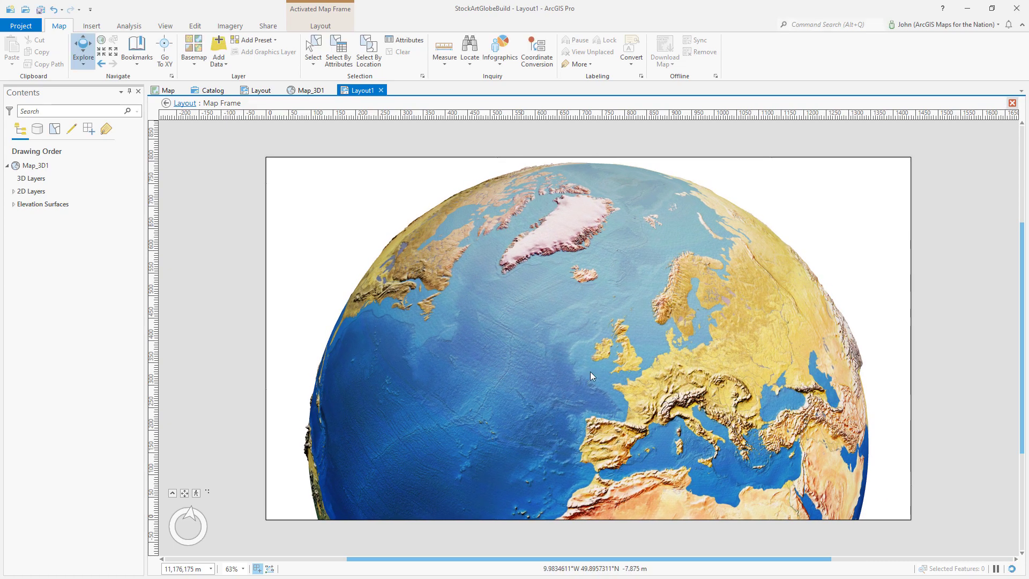
pyautogui.click(182, 105)
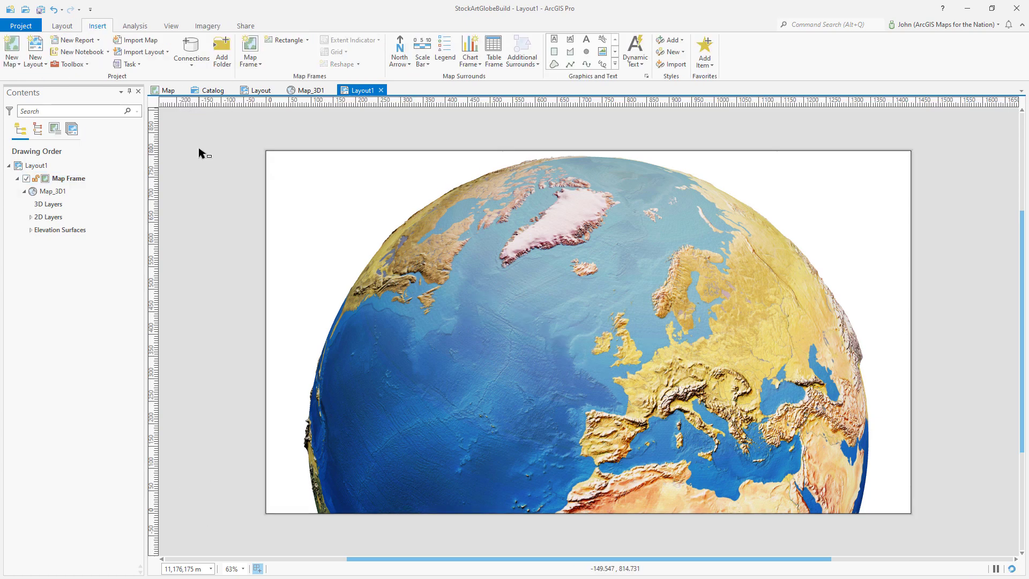
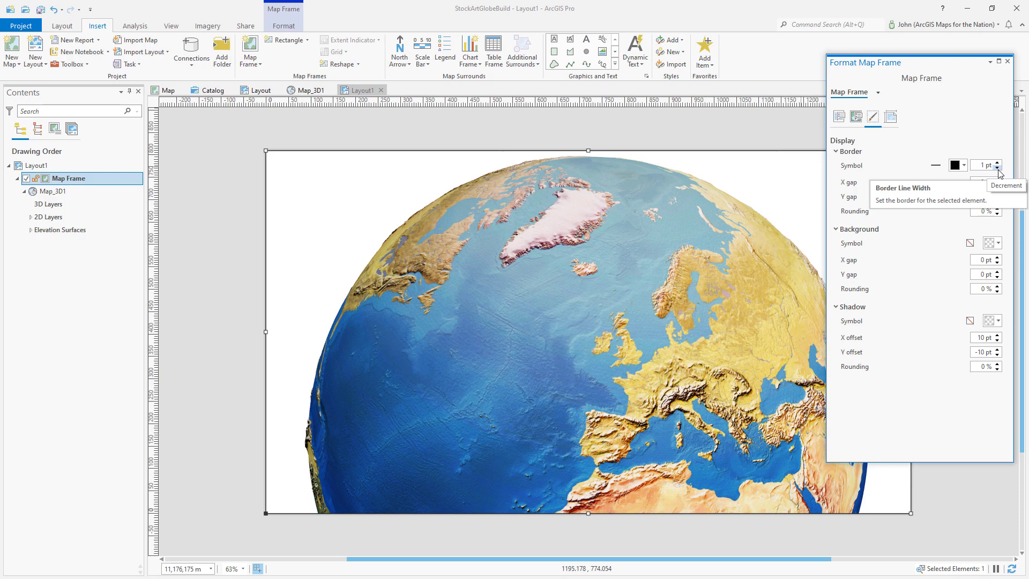
# - Set the map frame's border line width to 0 pt and close its formatting settings
pyautogui.click(997, 169)
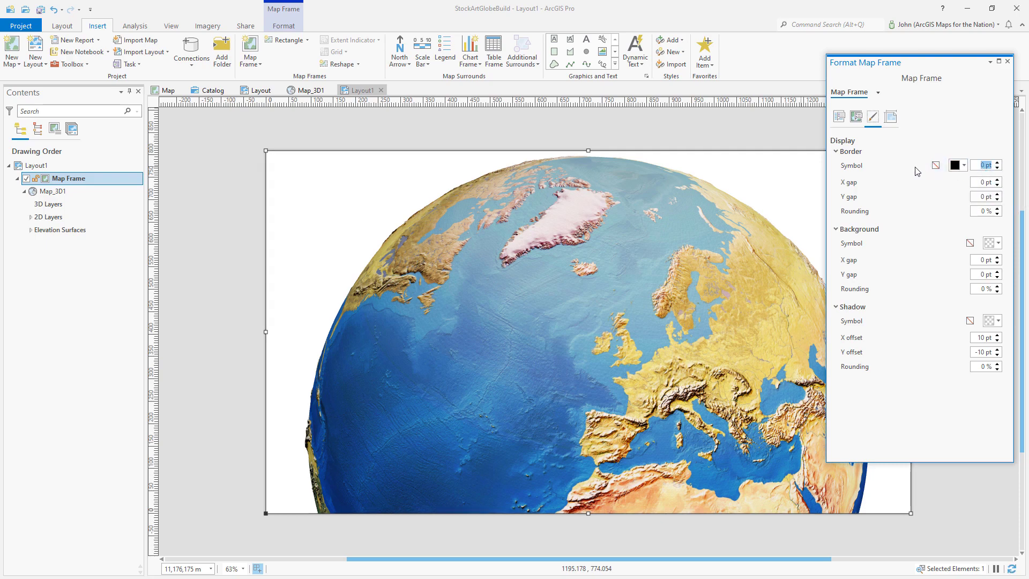
pyautogui.click(1007, 62)
pyautogui.click(943, 146)
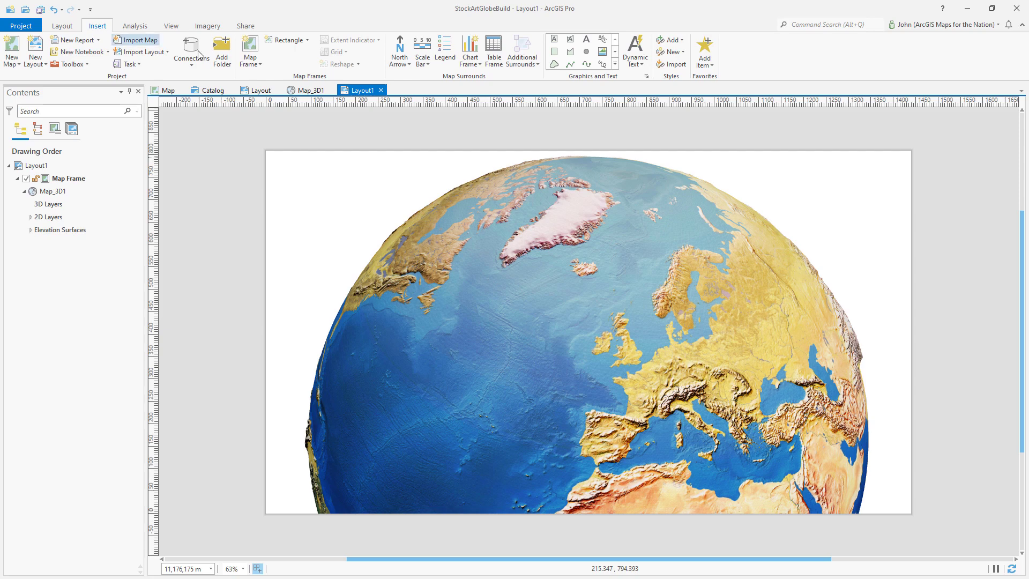
# - Draw a rectangle covering the entire layout page and place it below the map frame in the drawing order
pyautogui.click(555, 53)
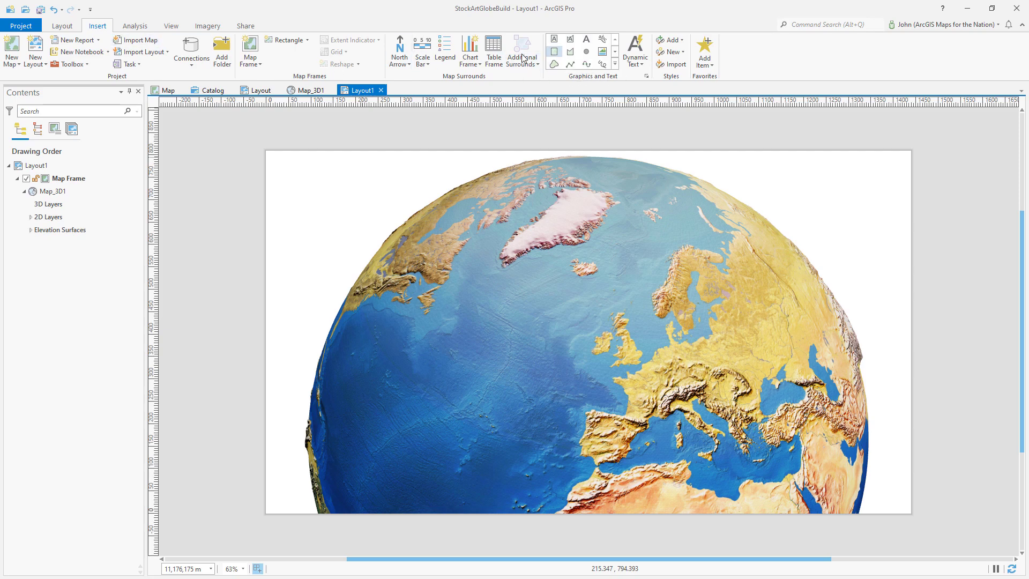
pyautogui.moveTo(278, 161); pyautogui.dragTo(909, 515)
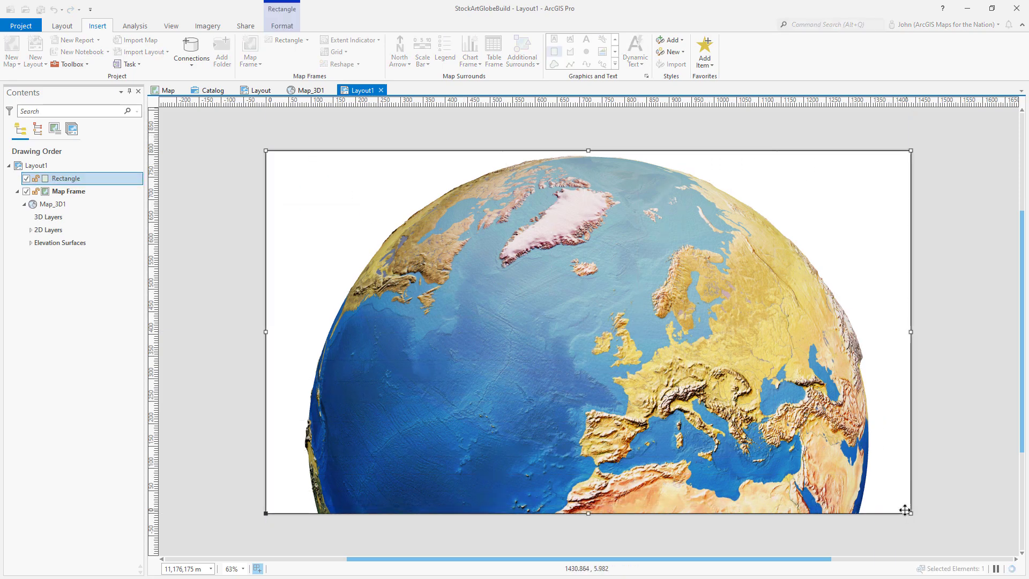
pyautogui.click(17, 191)
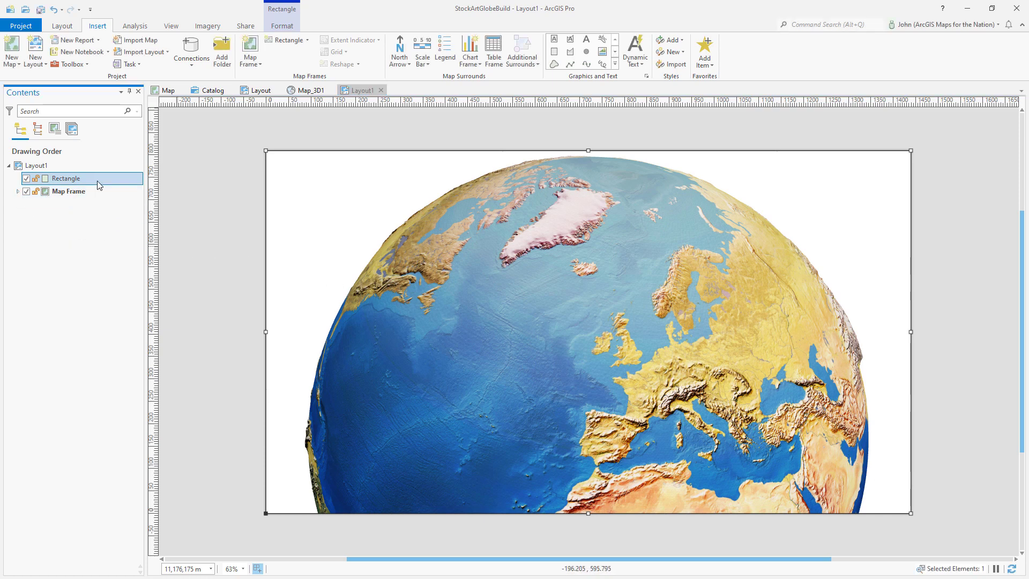
pyautogui.moveTo(96, 188); pyautogui.dragTo(90, 200)
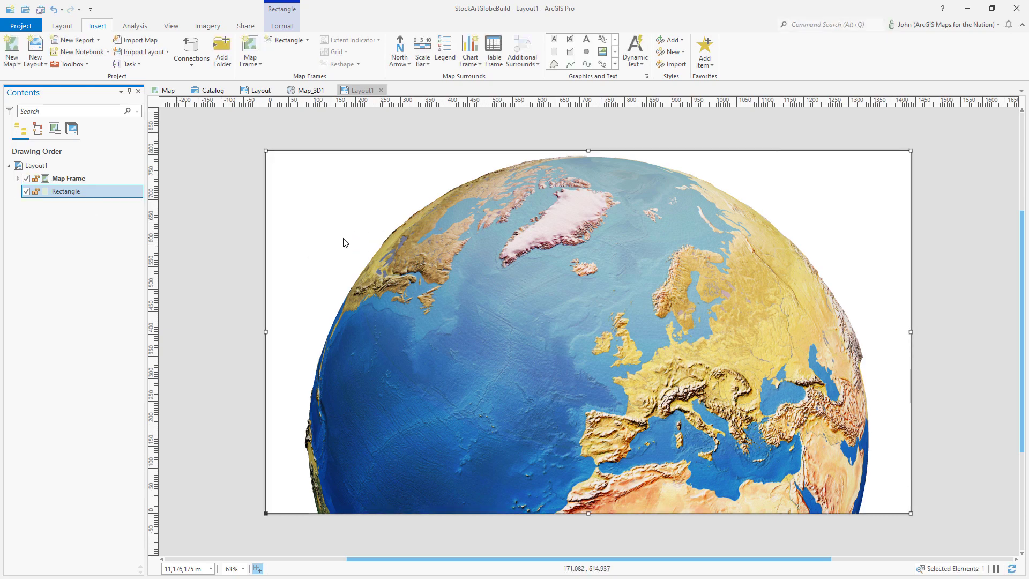
# - Turn off the solid stroke in the rectangle's symbol and change its solid fill to a gradient fill
pyautogui.rightClick(101, 200)
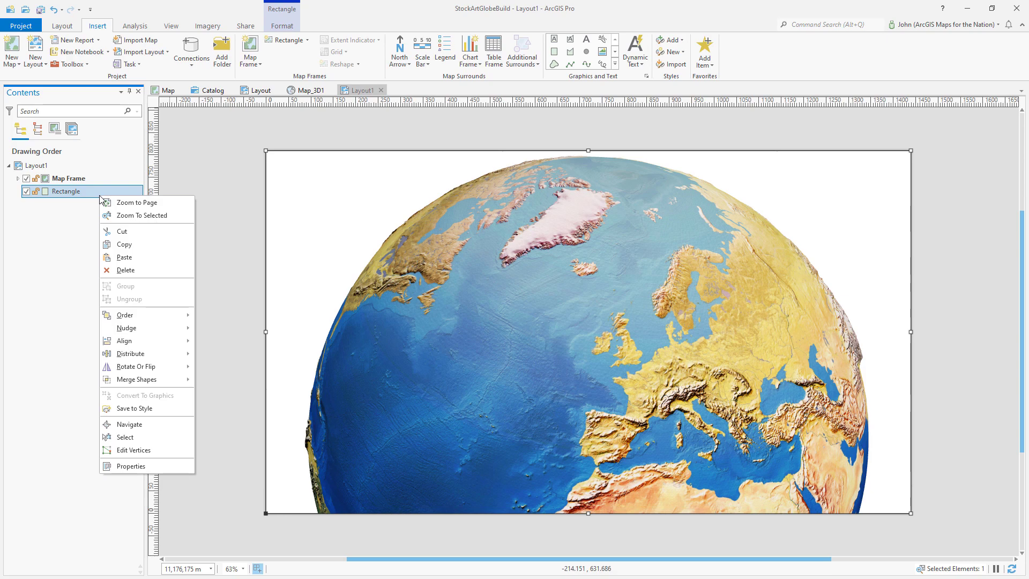
pyautogui.click(128, 465)
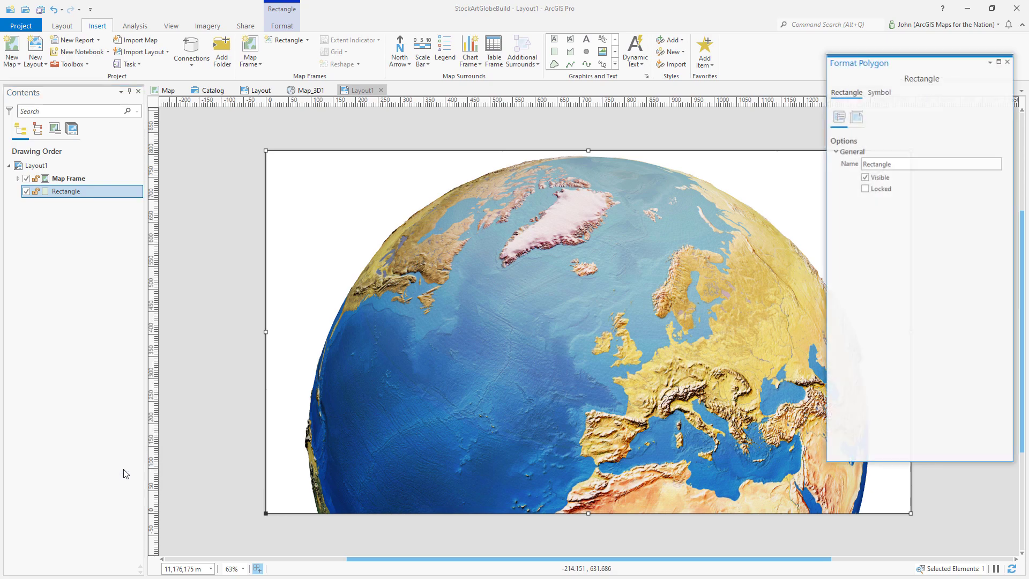
pyautogui.click(878, 93)
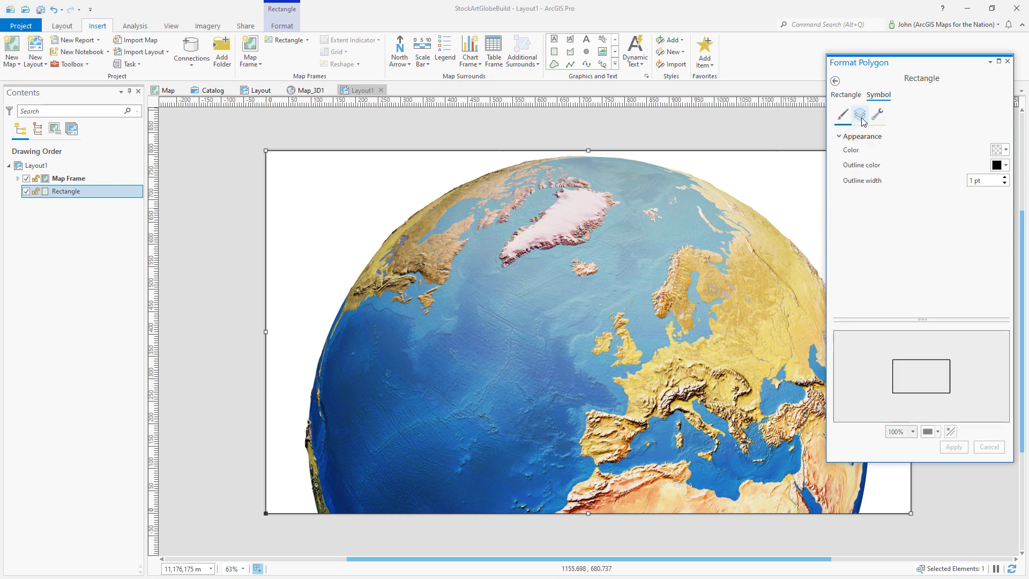
pyautogui.click(859, 116)
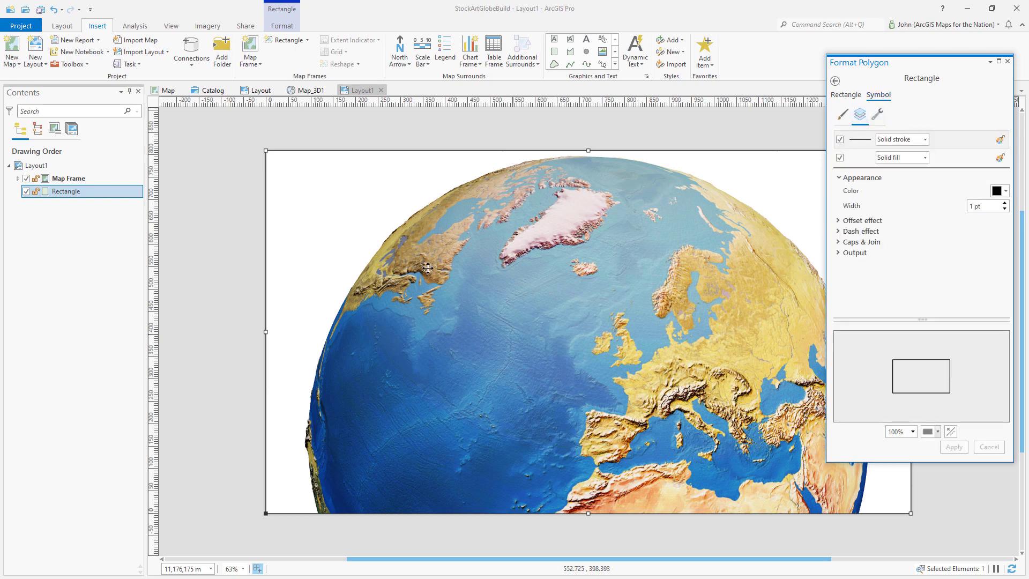
pyautogui.click(840, 140)
pyautogui.click(956, 158)
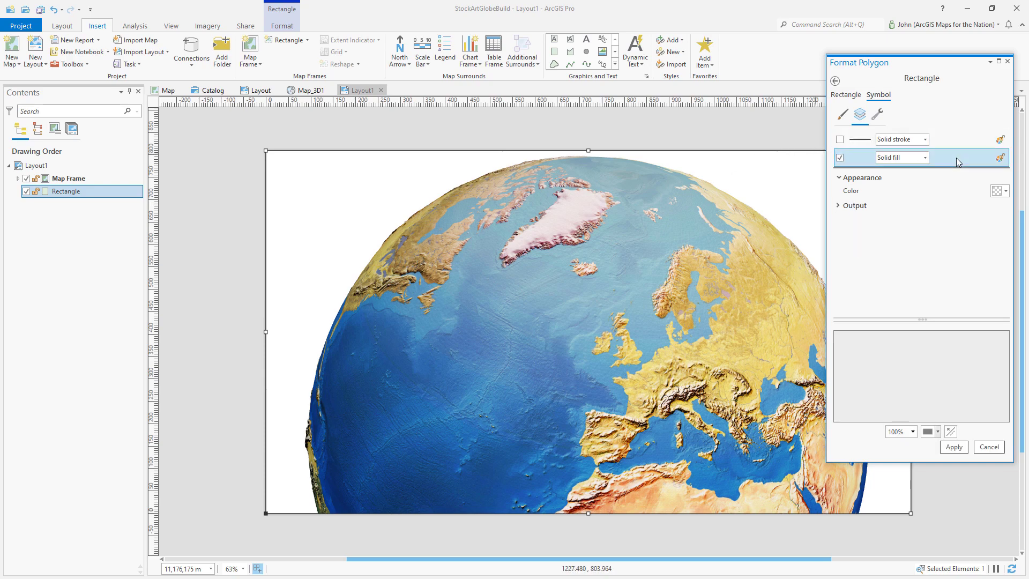
pyautogui.click(925, 159)
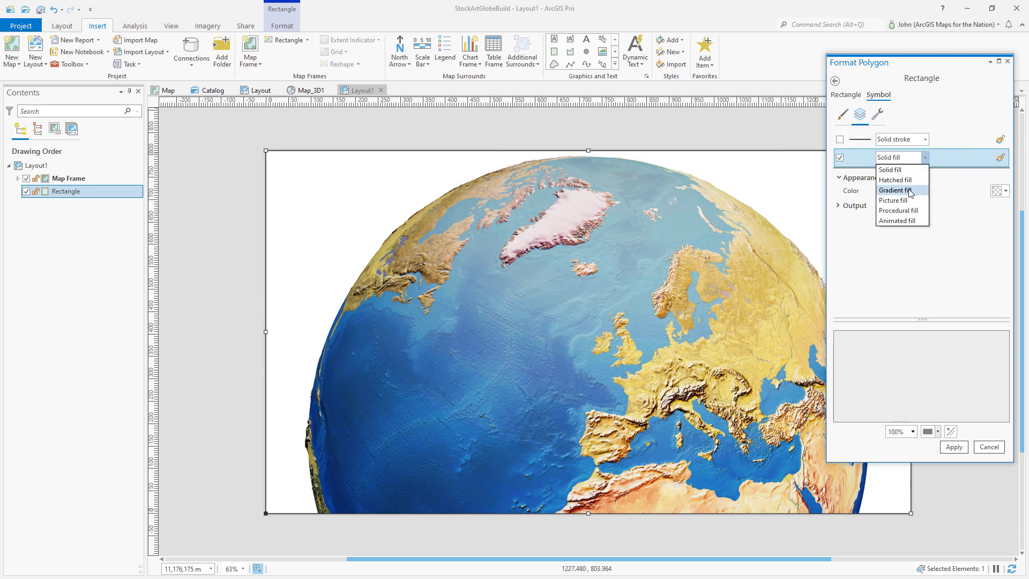
pyautogui.click(910, 190)
# - Set the rectangle's gradient pattern to Linear direction, Continuous type and a 135° angle
pyautogui.click(839, 223)
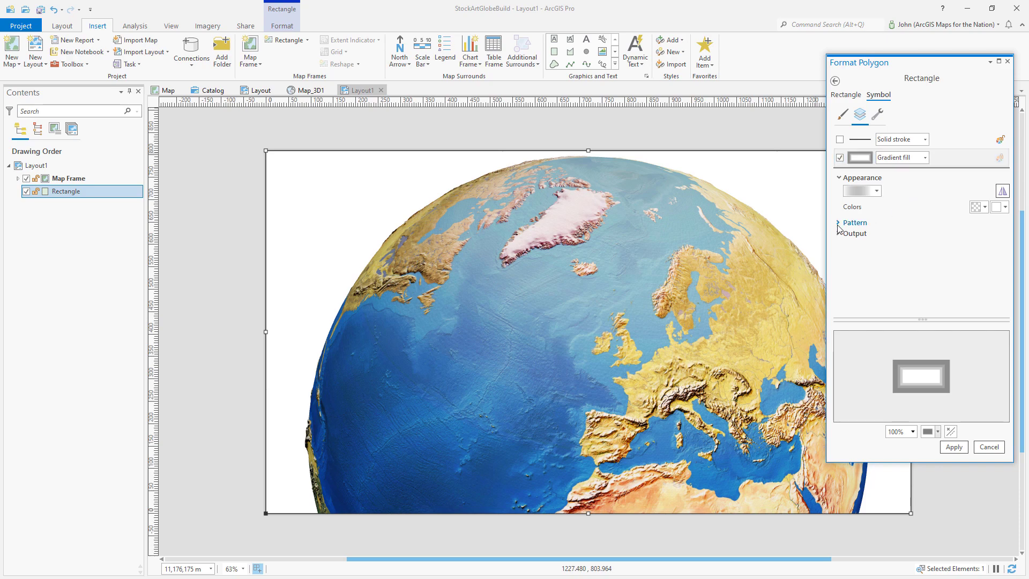
pyautogui.click(990, 237)
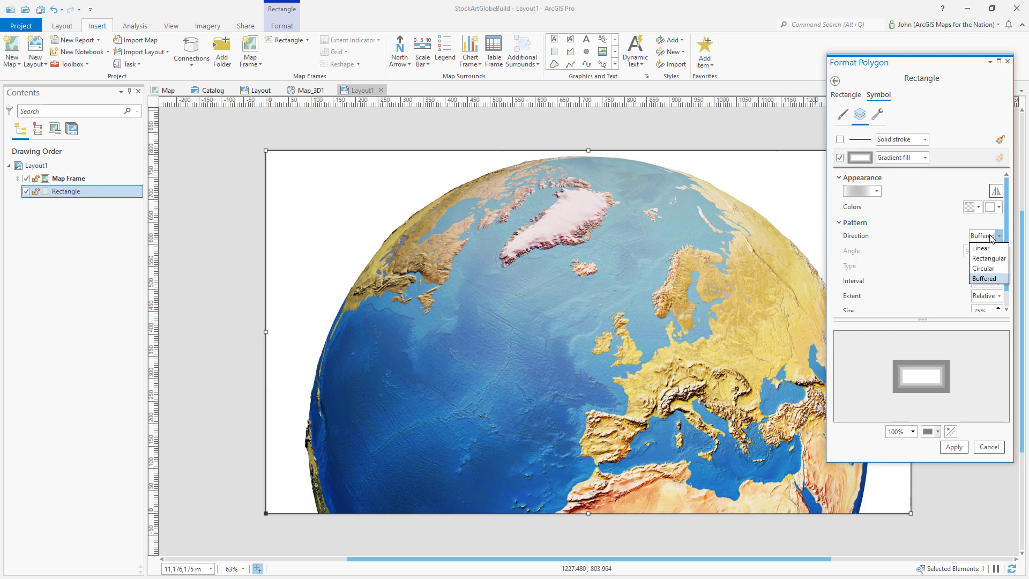
pyautogui.click(985, 249)
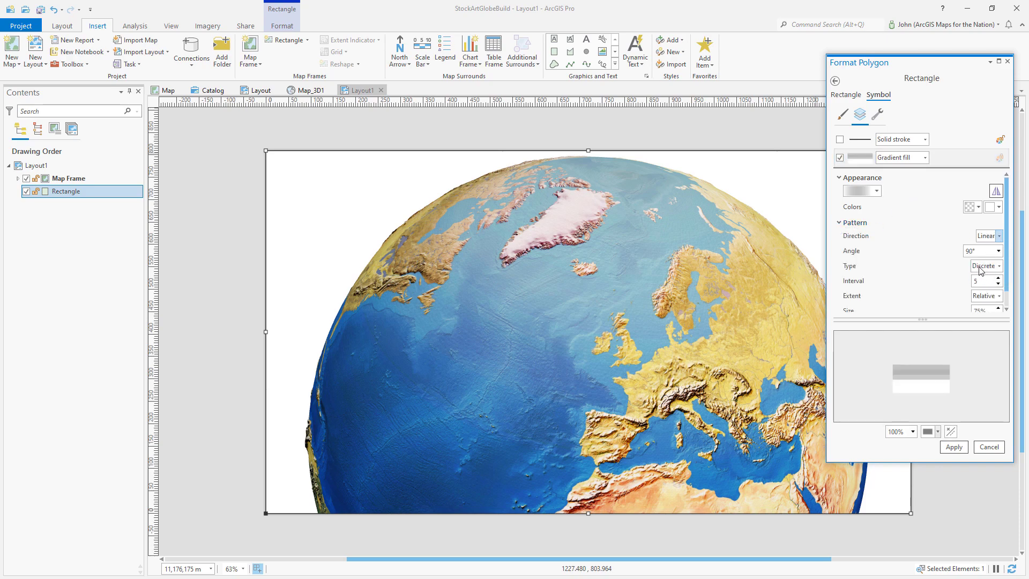
pyautogui.click(979, 267)
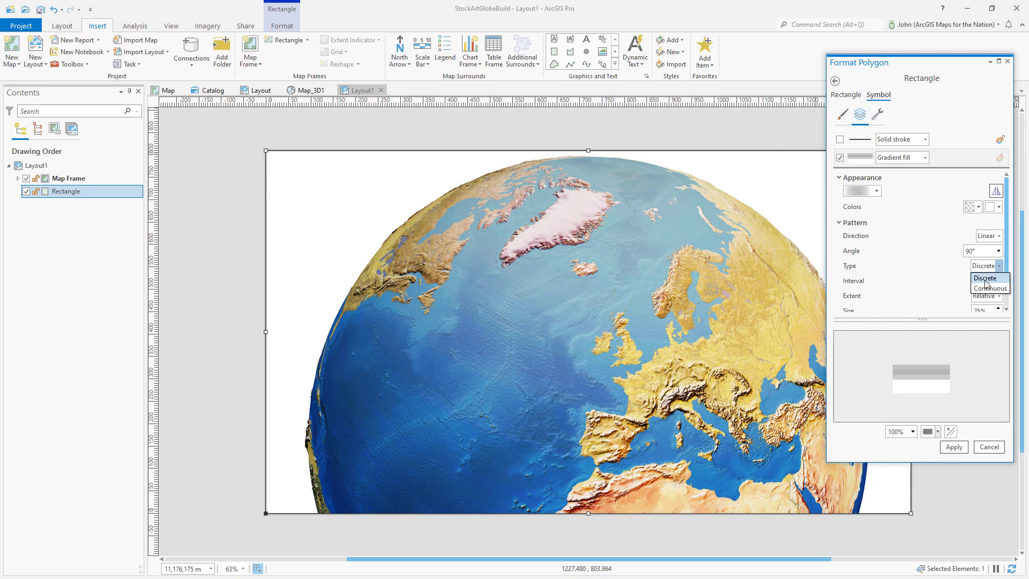
pyautogui.click(988, 288)
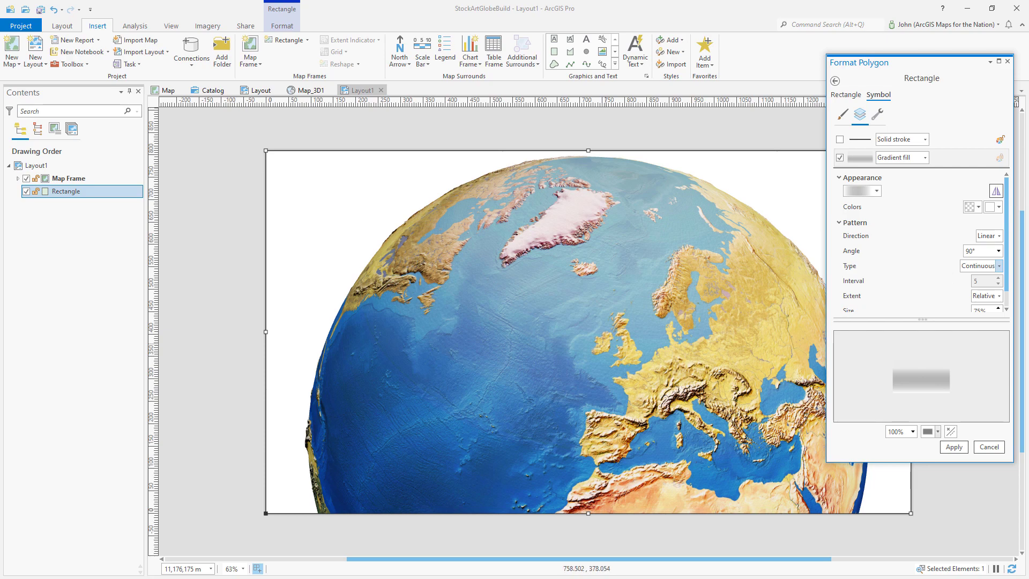
pyautogui.click(998, 251)
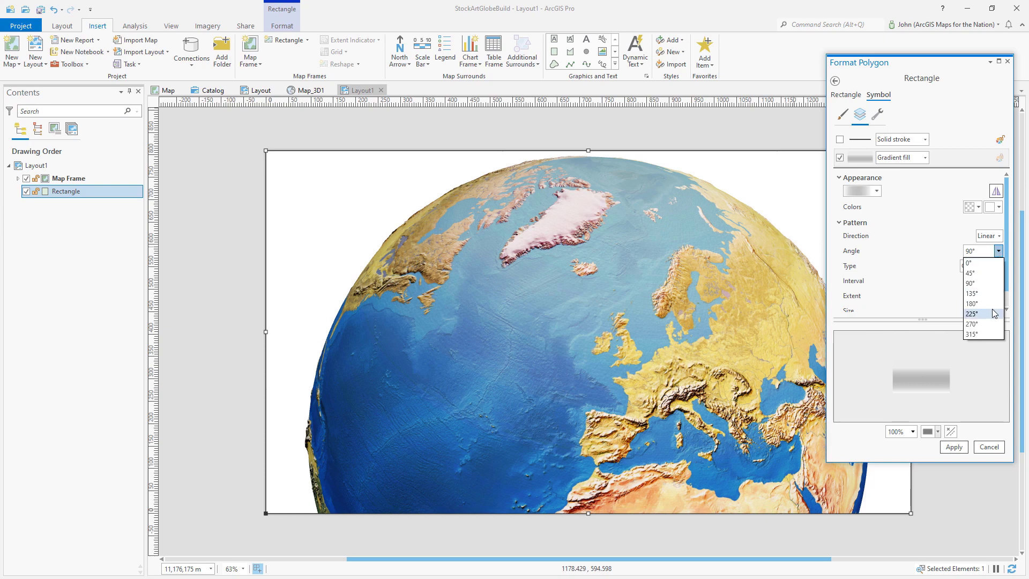
pyautogui.click(979, 293)
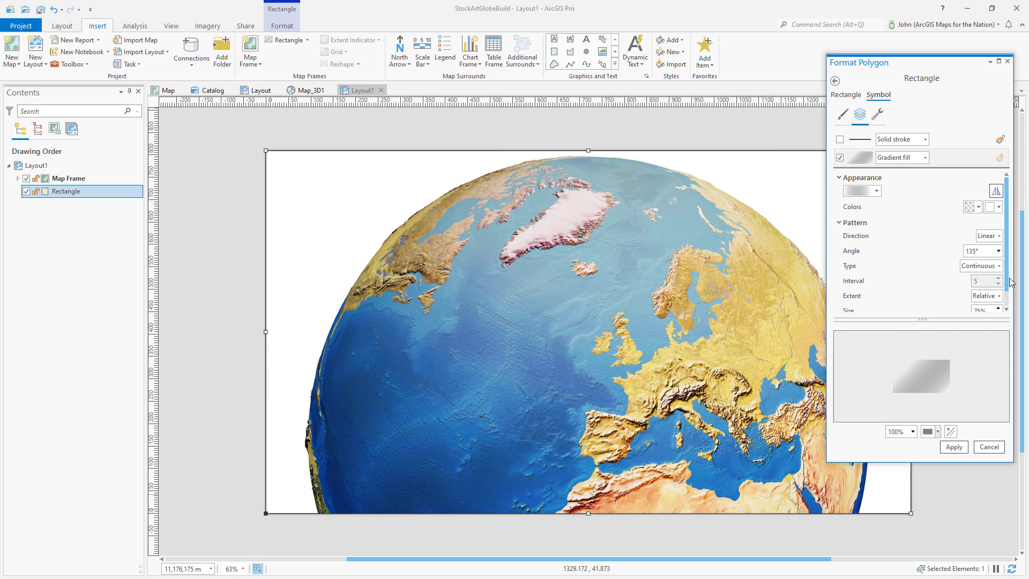
# - Set the size of the rectangle's gradient pattern to 100%
pyautogui.scroll(-1, 1009, 284)
pyautogui.moveTo(989, 293); pyautogui.dragTo(964, 293)
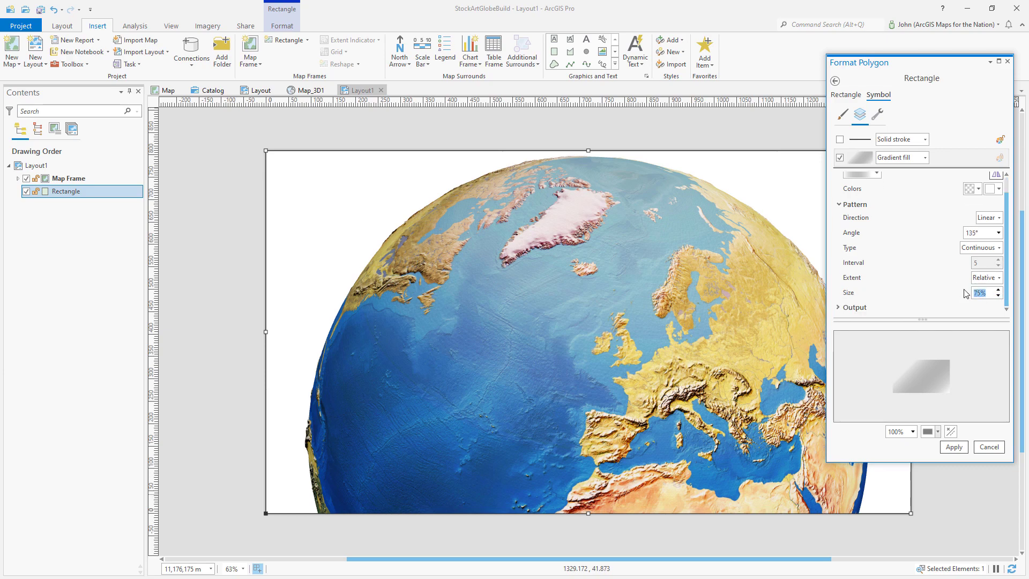
pyautogui.write('100')
pyautogui.press('Tab')
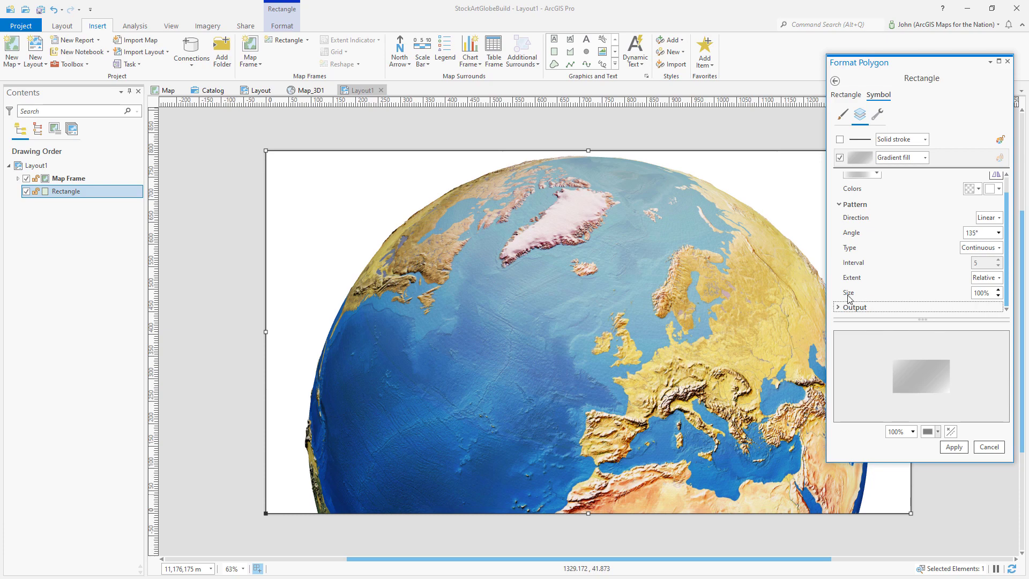
pyautogui.scroll(1, 1007, 293)
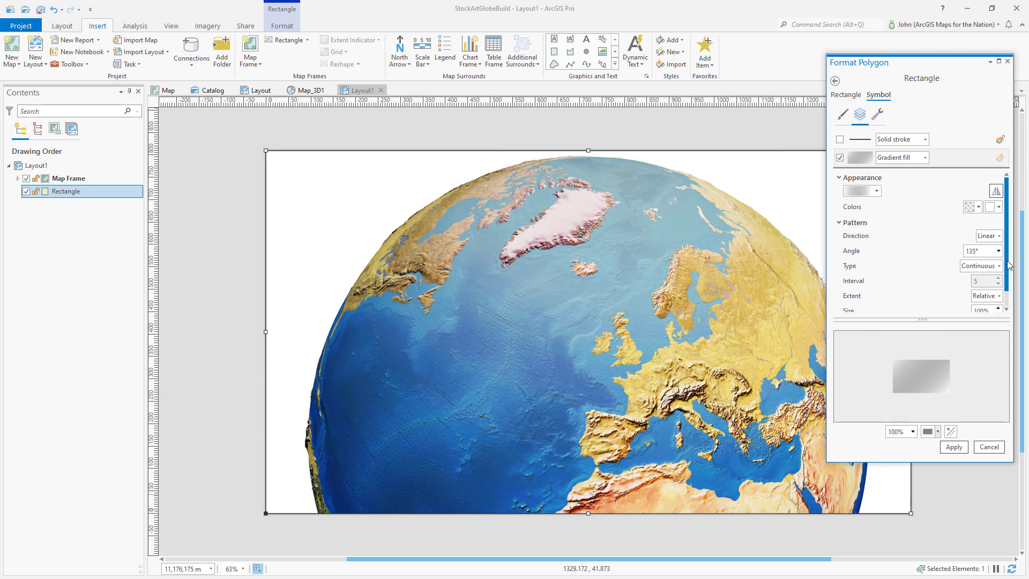
# - Set the gradient's first color to hex C8EAFA with 0% transparency
pyautogui.click(974, 209)
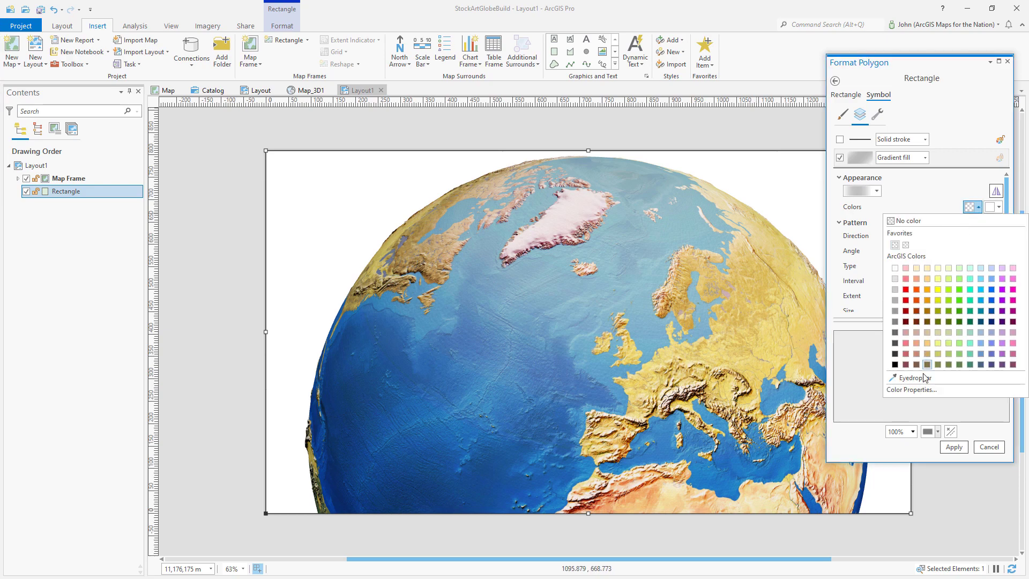
pyautogui.click(913, 390)
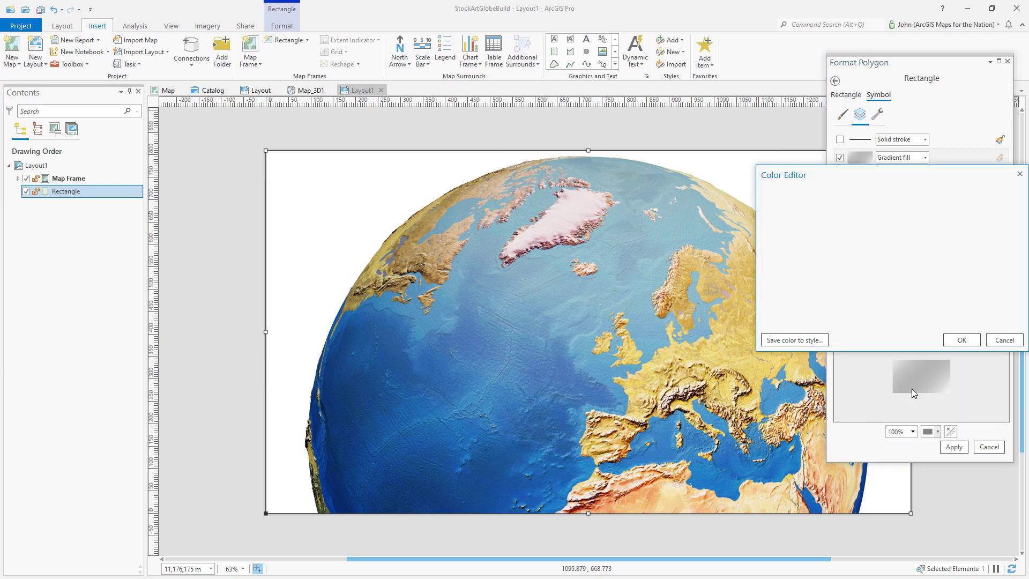
pyautogui.doubleClick(941, 324)
pyautogui.write('C8EAFA')
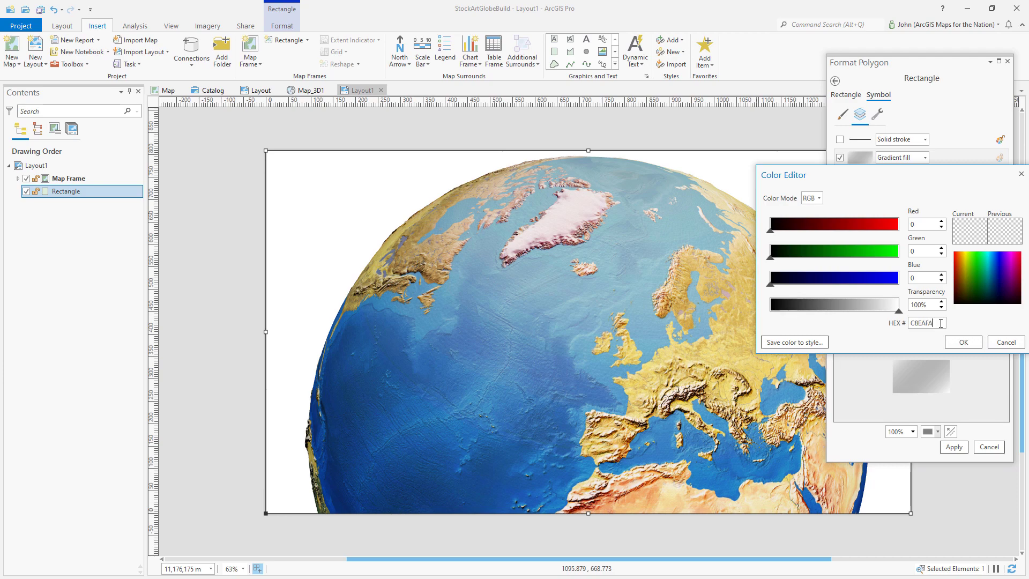
pyautogui.press('Tab')
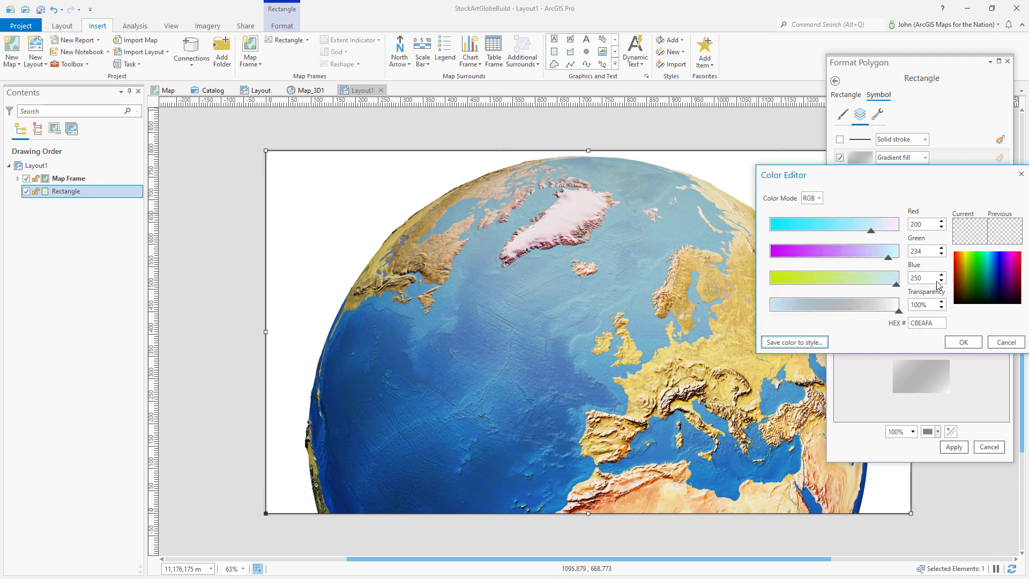
pyautogui.doubleClick(919, 309)
pyautogui.write('0')
pyautogui.press('Tab')
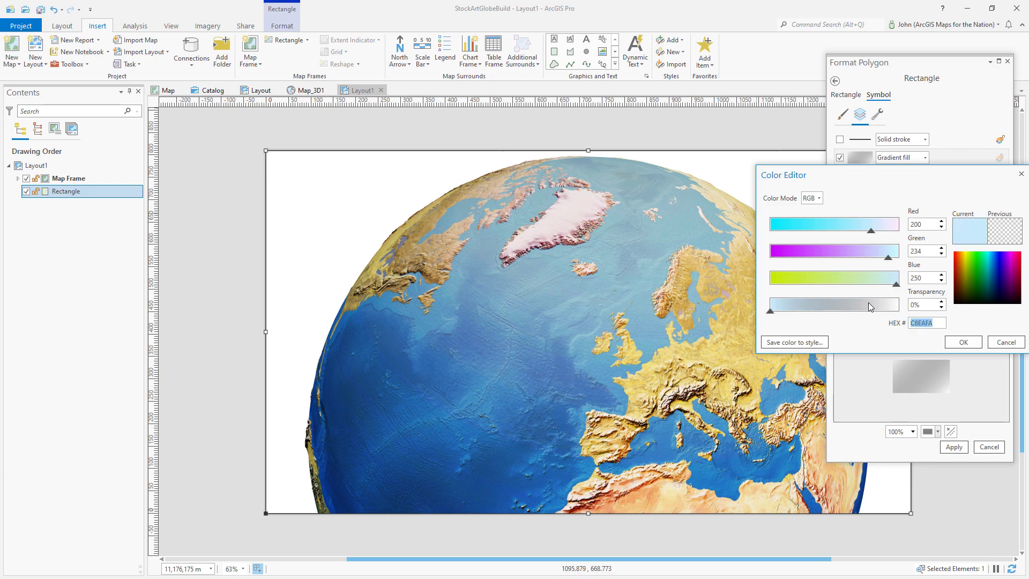
pyautogui.click(971, 342)
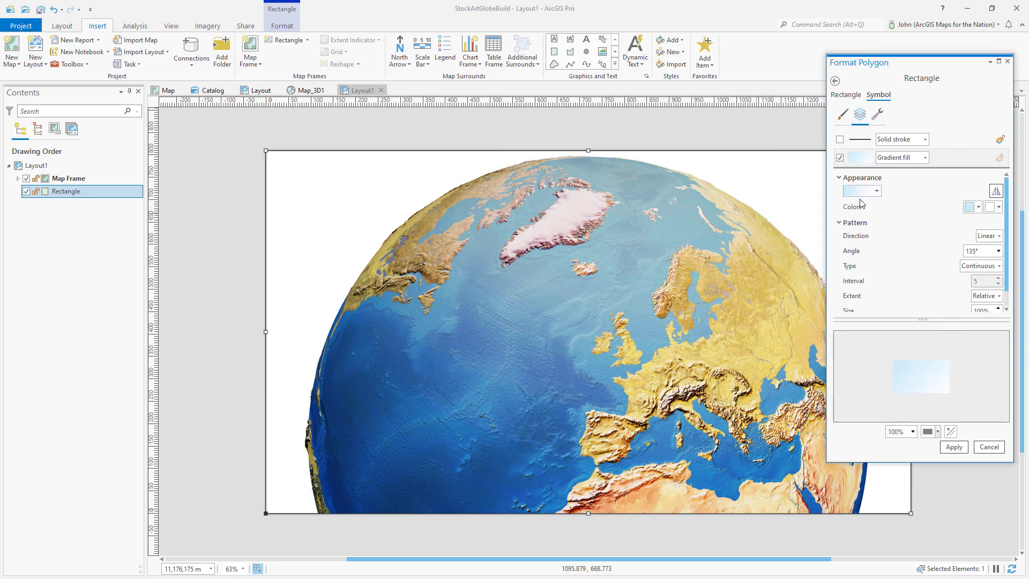
# - Set the gradient's second color to hex 67C0EC, apply the rectangle's symbol changes and close its formatting settings
pyautogui.click(987, 209)
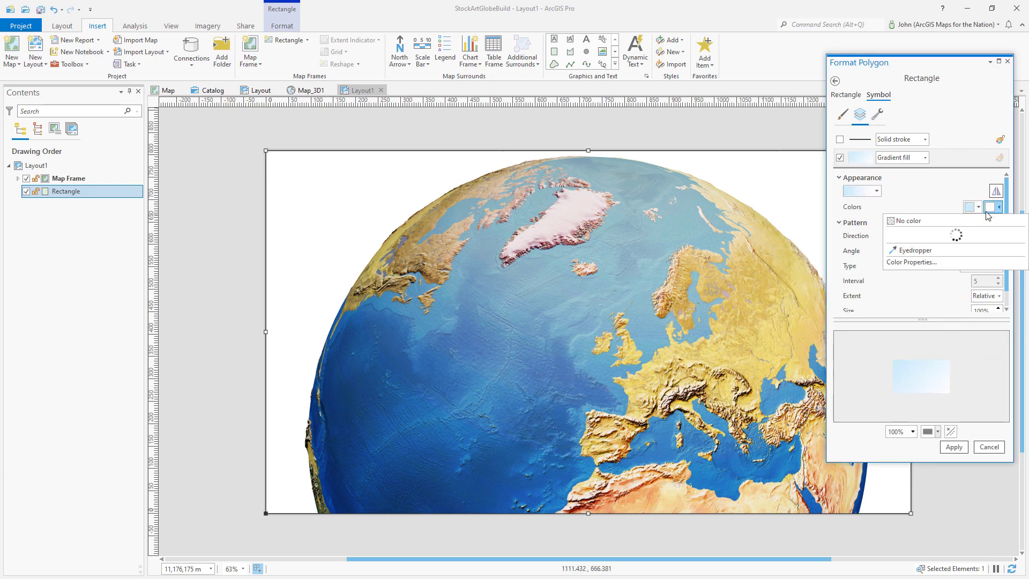
pyautogui.click(914, 392)
pyautogui.doubleClick(935, 323)
pyautogui.write('67C0EC')
pyautogui.press('Tab')
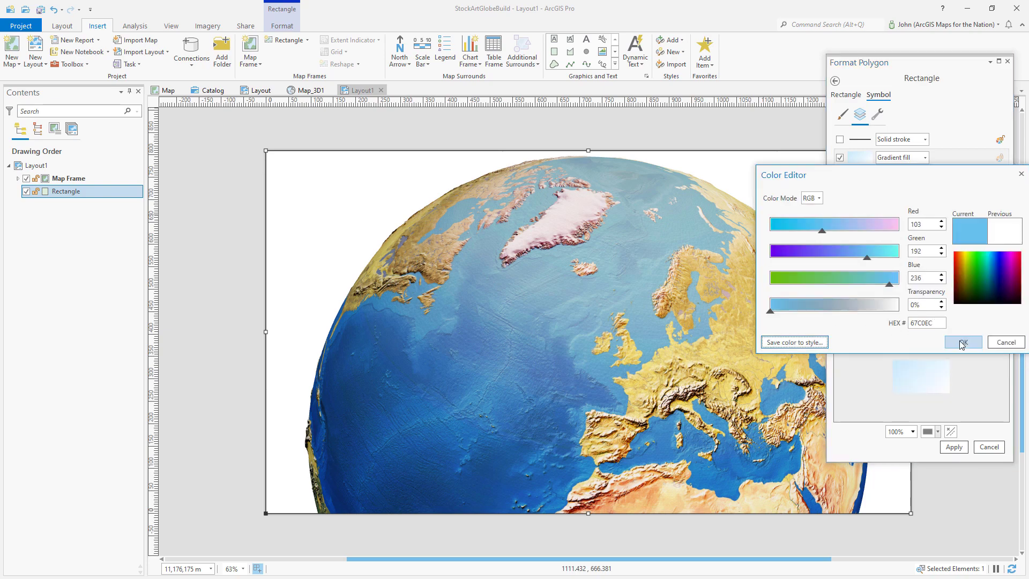
pyautogui.click(962, 343)
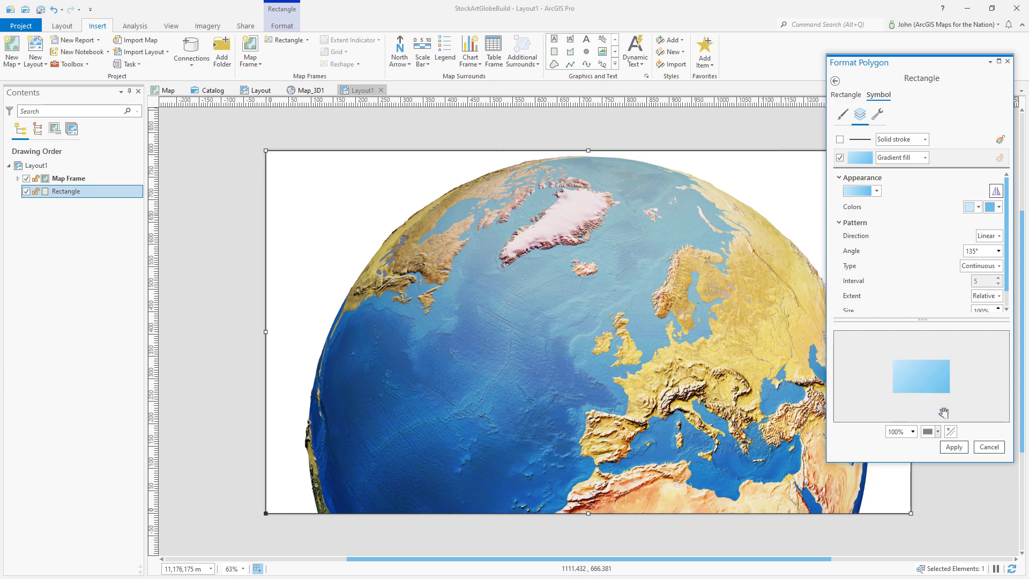
pyautogui.click(953, 447)
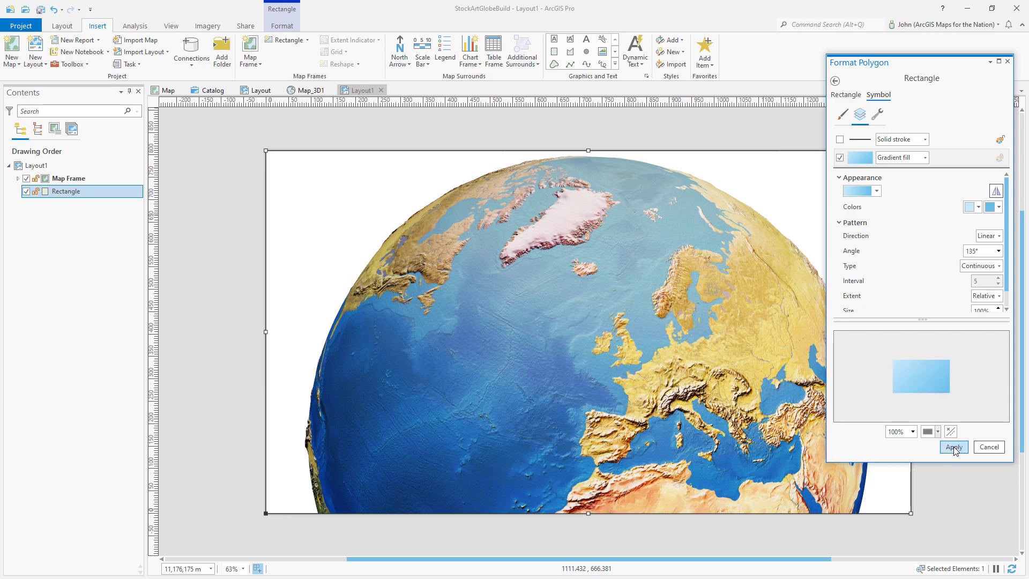
pyautogui.click(1007, 61)
pyautogui.click(959, 163)
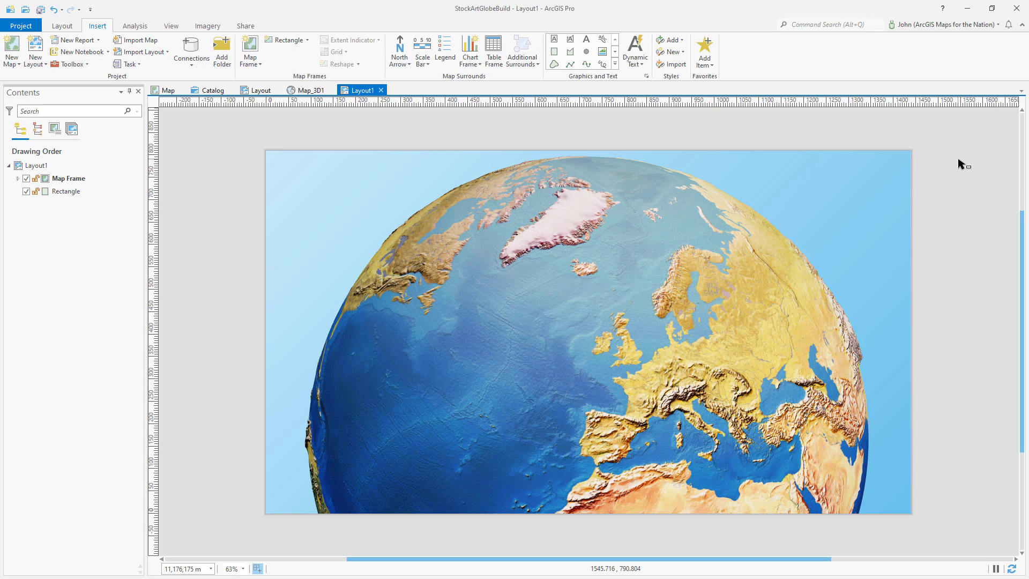
# - Paste a copy of the gradient rectangle into the layout and move it to line up exactly with the page
pyautogui.click(94, 196)
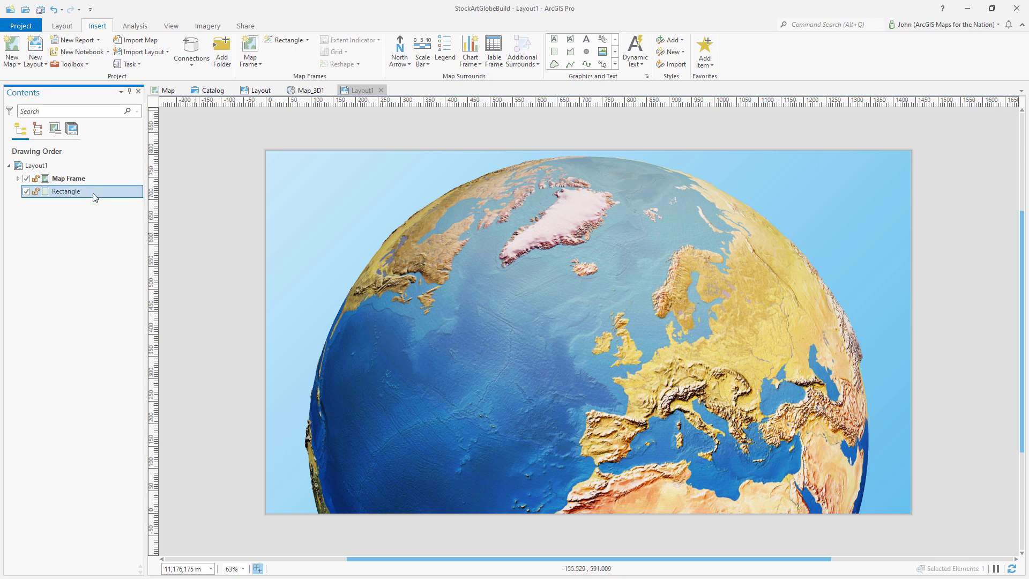
pyautogui.doubleClick(94, 193)
pyautogui.rightClick(134, 193)
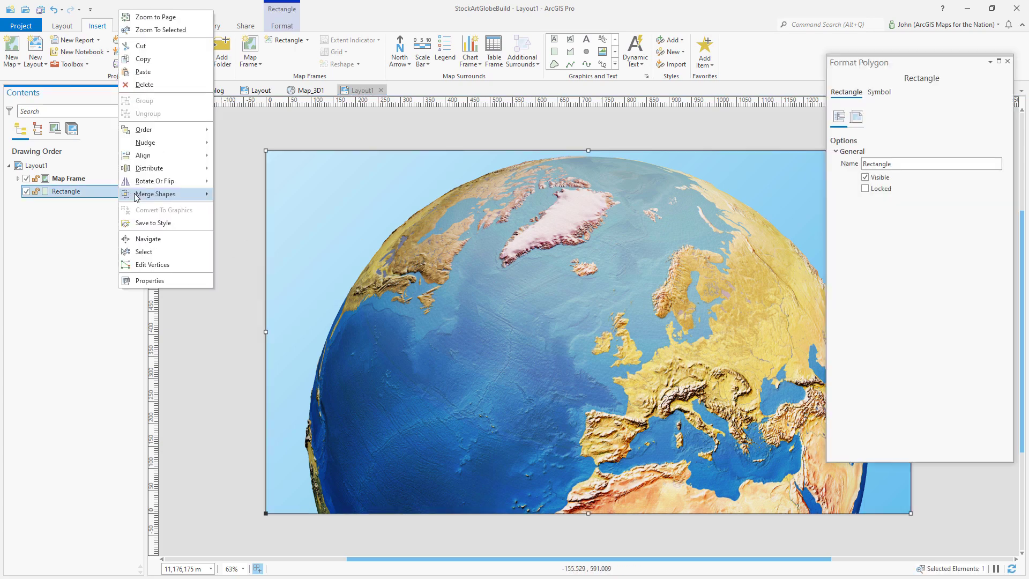
pyautogui.click(150, 59)
pyautogui.click(98, 166)
pyautogui.rightClick(97, 166)
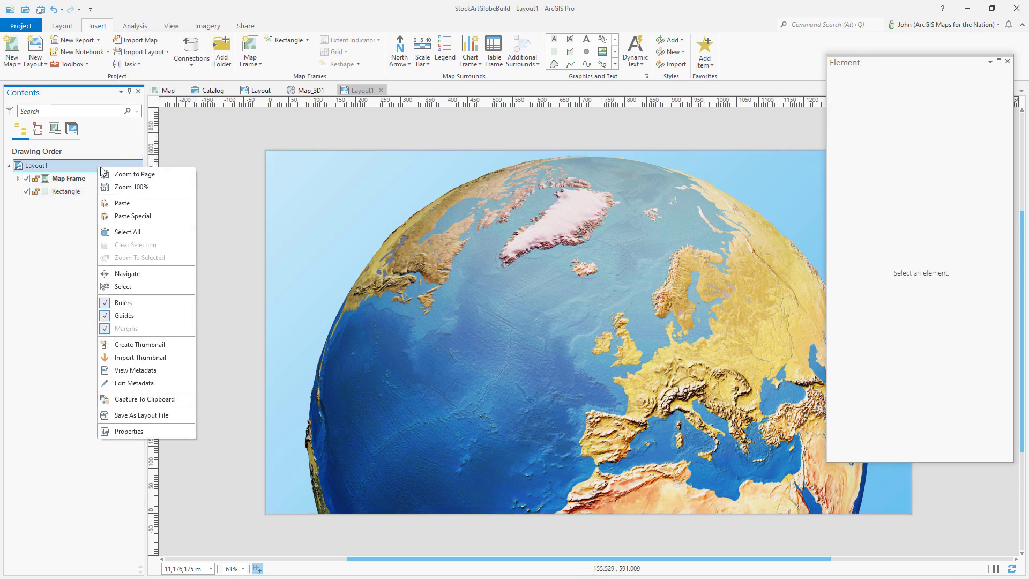
pyautogui.click(122, 203)
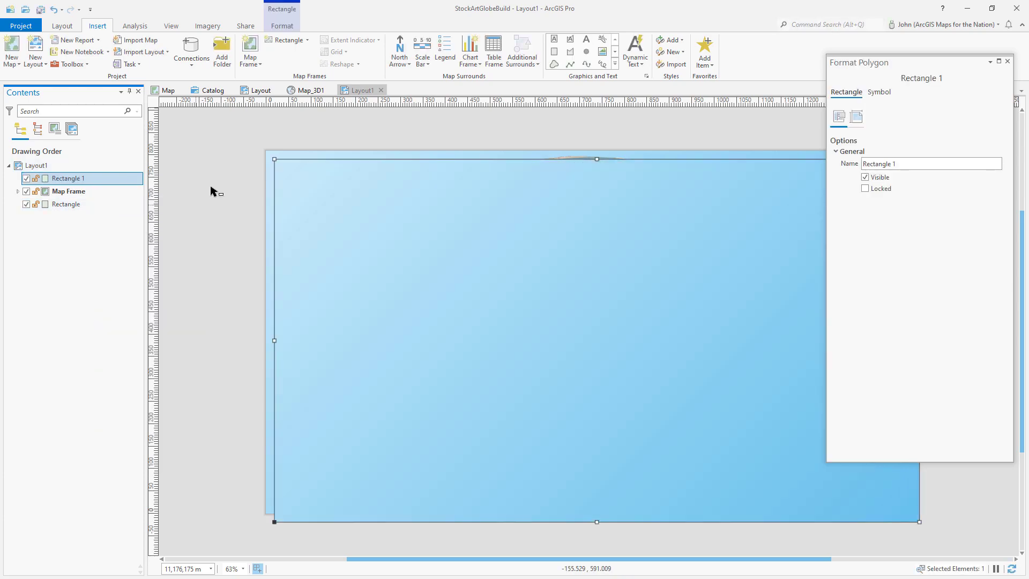
pyautogui.click(310, 213)
pyautogui.moveTo(306, 214); pyautogui.dragTo(300, 212)
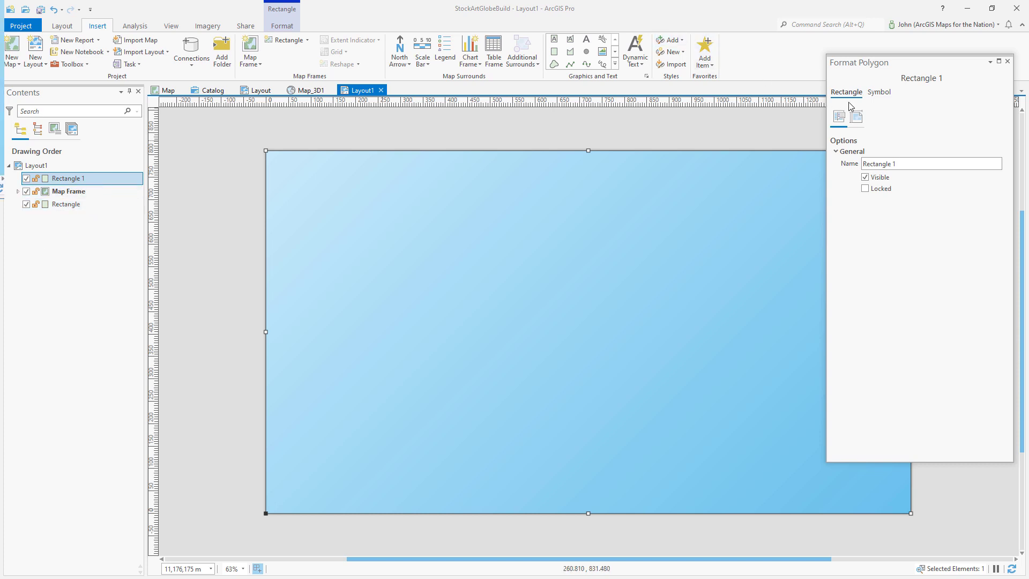
# - Set the angle of the copied rectangle's gradient fill to 215°
pyautogui.click(879, 92)
pyautogui.click(860, 114)
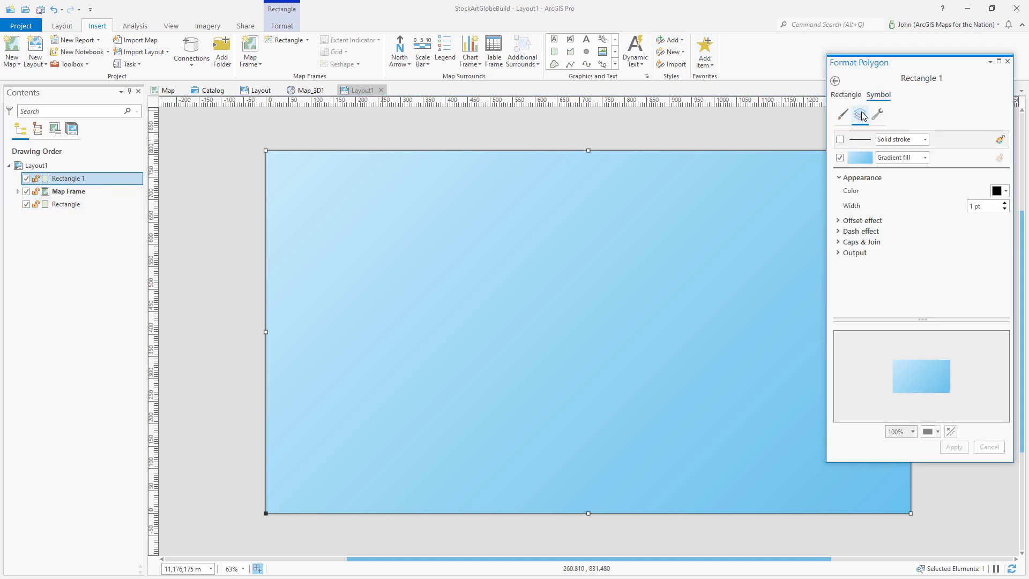
pyautogui.click(955, 161)
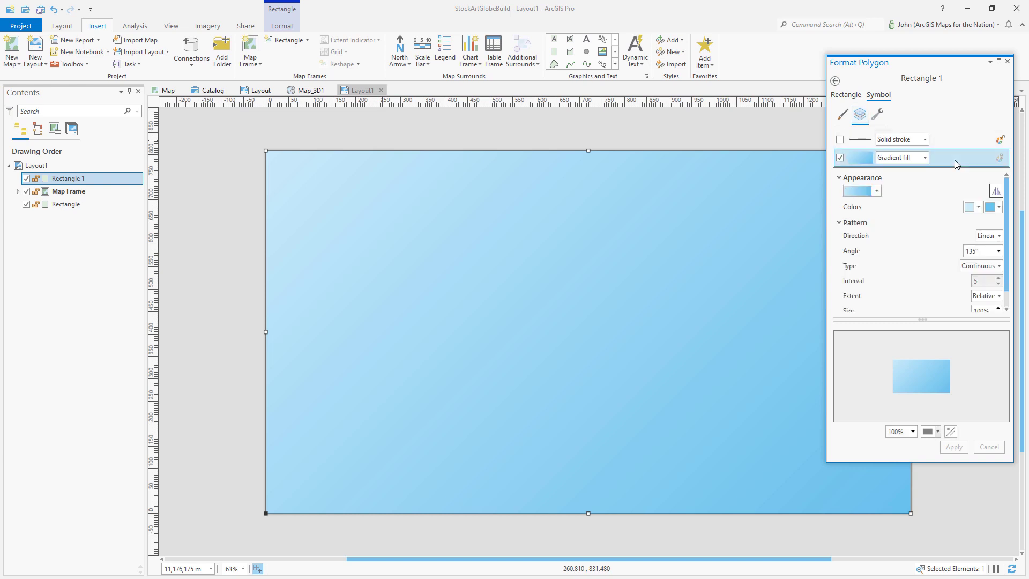
pyautogui.click(998, 252)
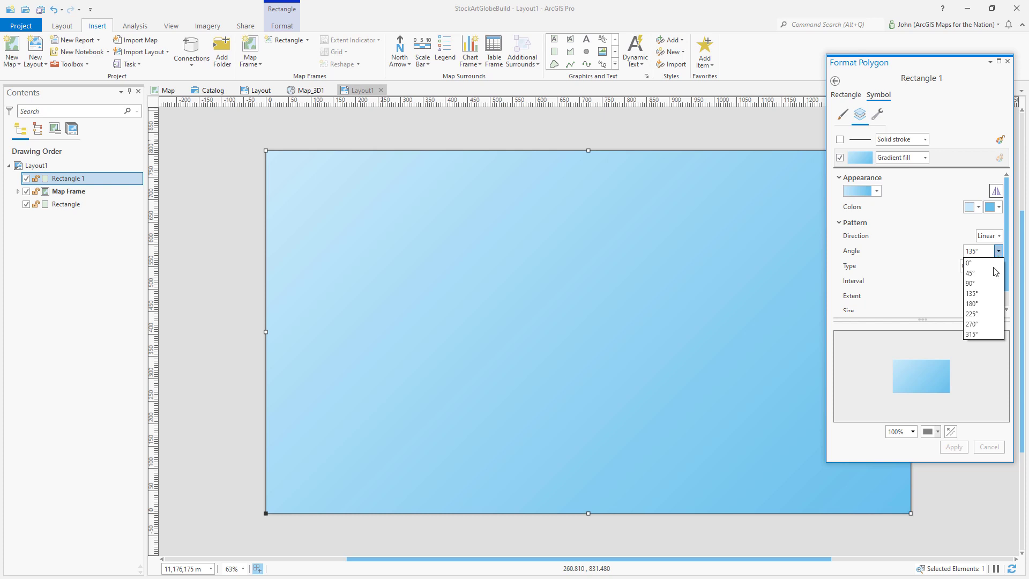
pyautogui.click(974, 313)
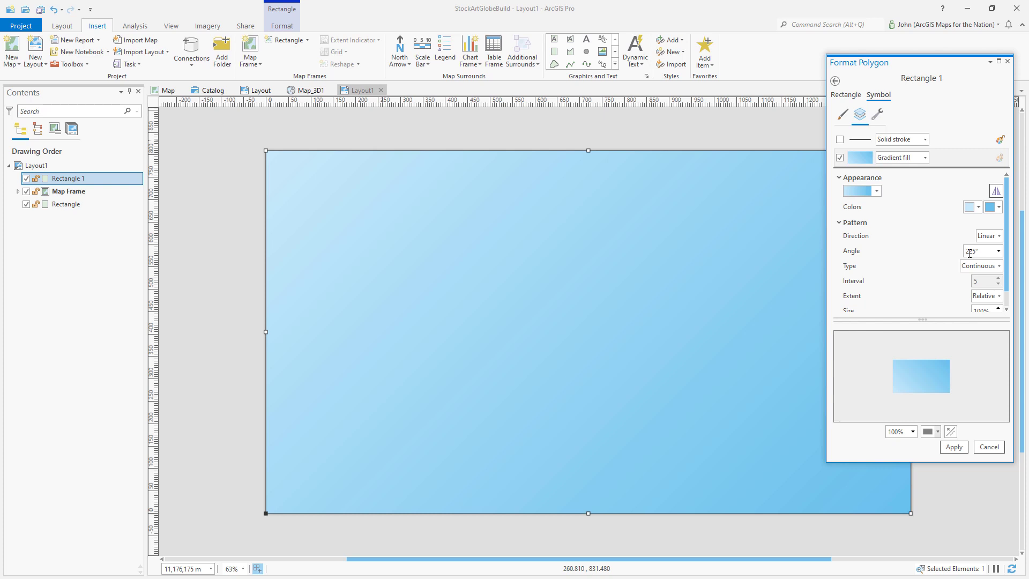
pyautogui.write('1')
pyautogui.press('Tab')
# - Set the second gradient color of the copied rectangle to hex FFFFE9 with 50% transparency
pyautogui.click(990, 207)
pyautogui.click(913, 389)
pyautogui.doubleClick(943, 322)
pyautogui.write('FFFFE9')
pyautogui.press('Tab')
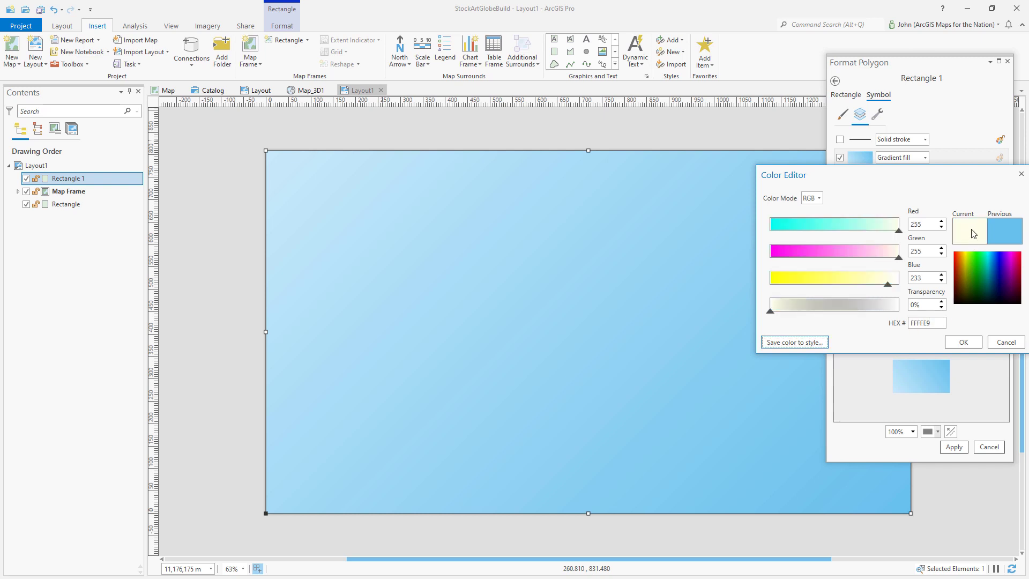
pyautogui.click(912, 305)
pyautogui.write('50')
pyautogui.press('Tab')
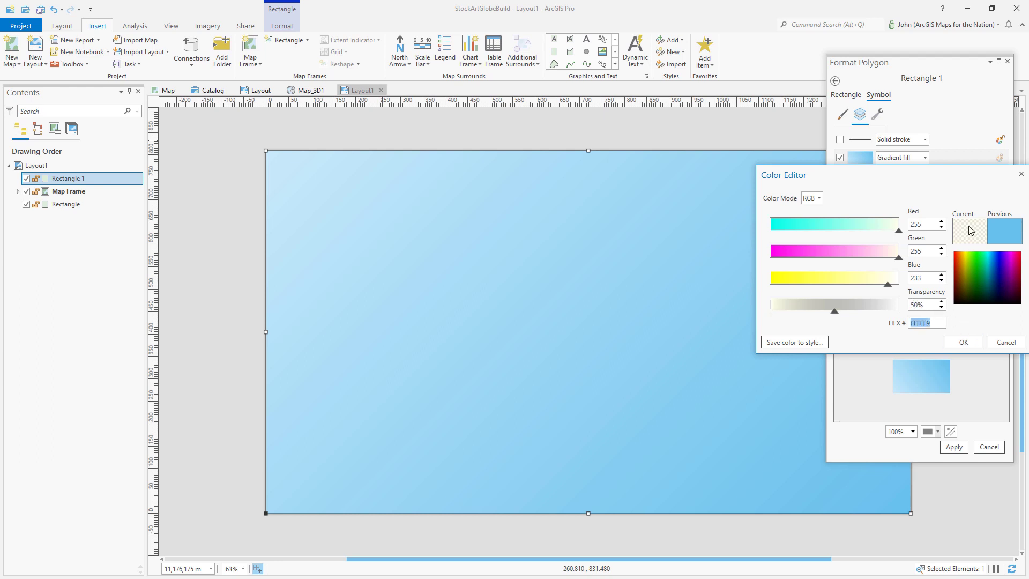
pyautogui.click(964, 342)
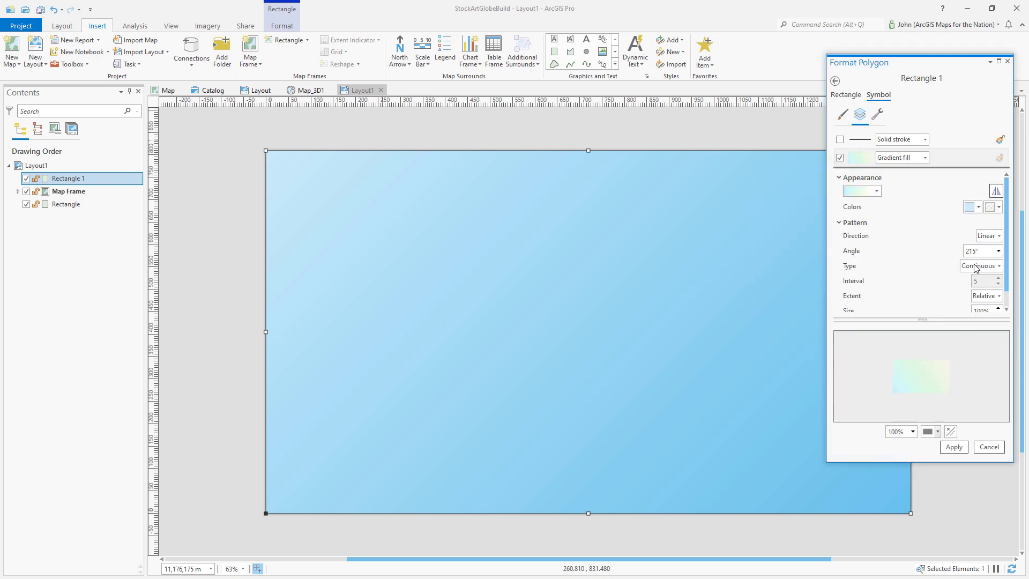
# - Set the copied rectangle's first gradient color to hex FFFFE9 with 100% transparency, then apply the changes and close its formatting settings
pyautogui.click(972, 208)
pyautogui.click(922, 384)
pyautogui.moveTo(932, 322); pyautogui.dragTo(900, 328)
pyautogui.write('FFFFE9')
pyautogui.press('Tab')
pyautogui.click(912, 305)
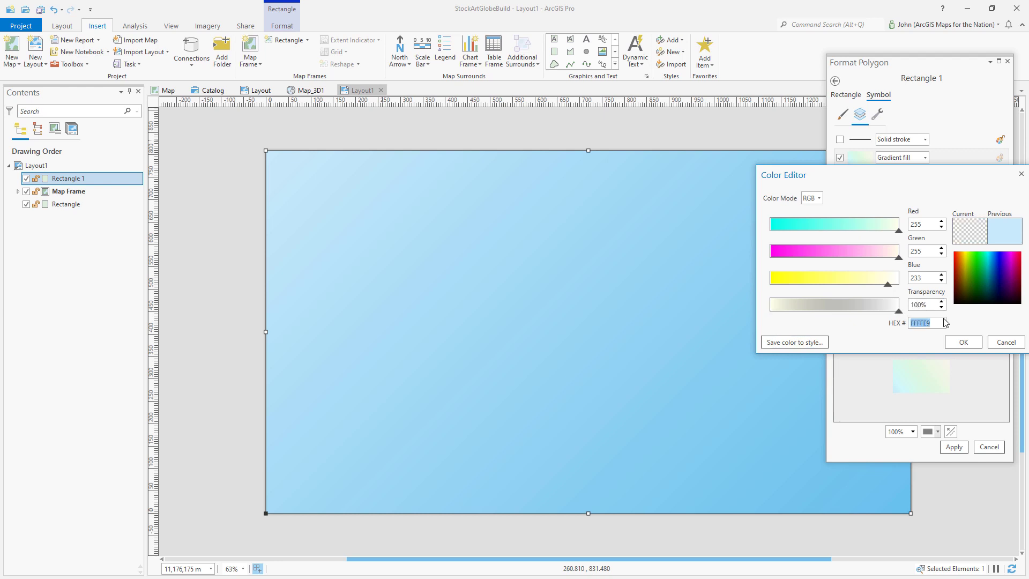
pyautogui.click(967, 343)
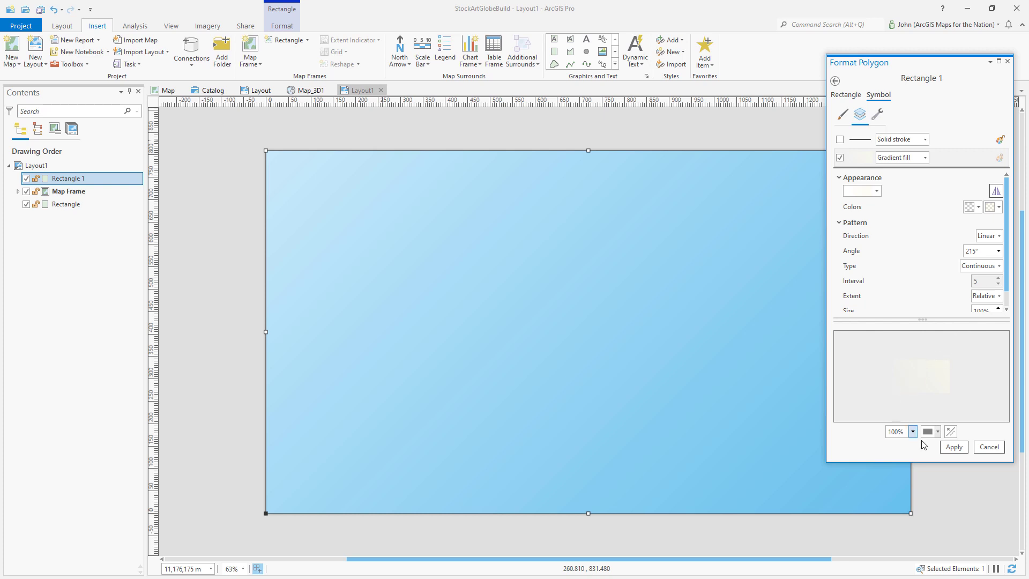
pyautogui.click(952, 447)
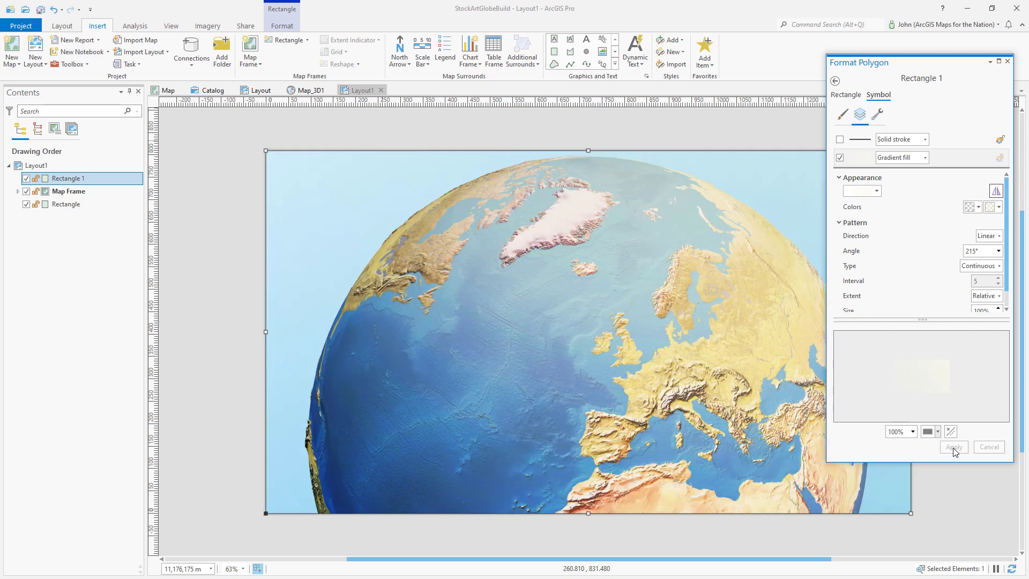
pyautogui.click(1007, 62)
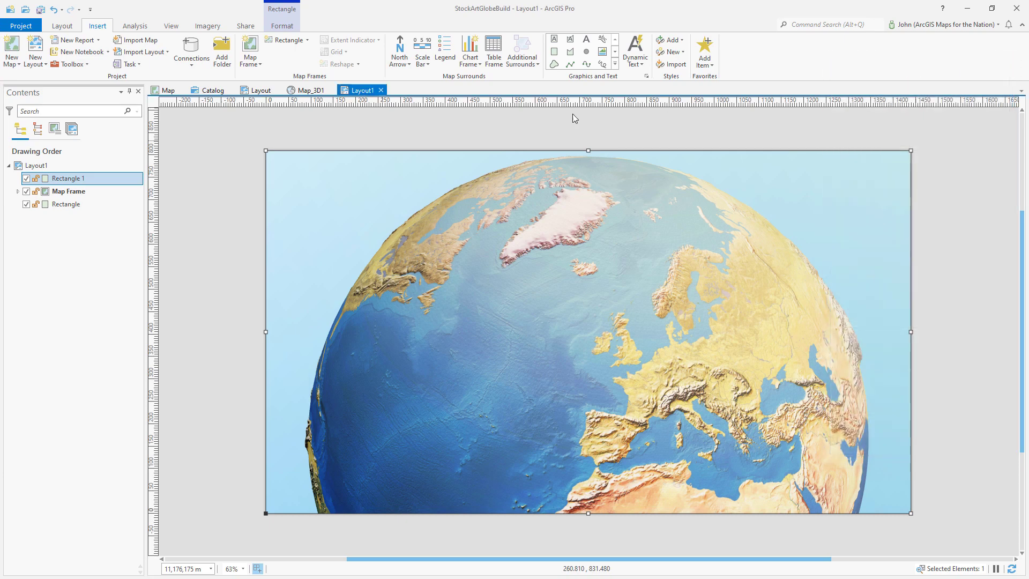
pyautogui.click(138, 215)
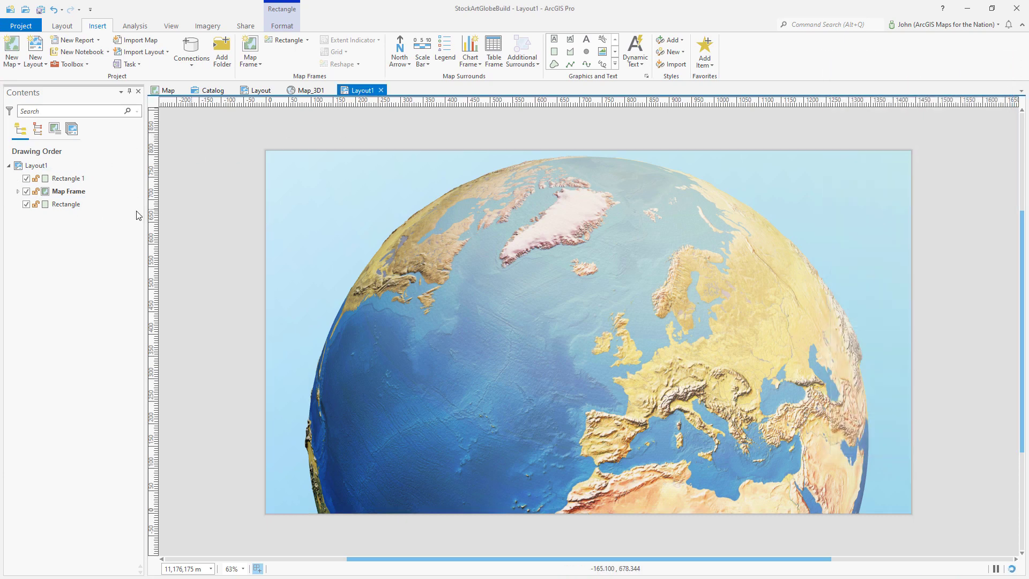
# - Toggle the visibility of the topmost rectangle off and on to compare the globe with and without the overlay
pyautogui.click(25, 180)
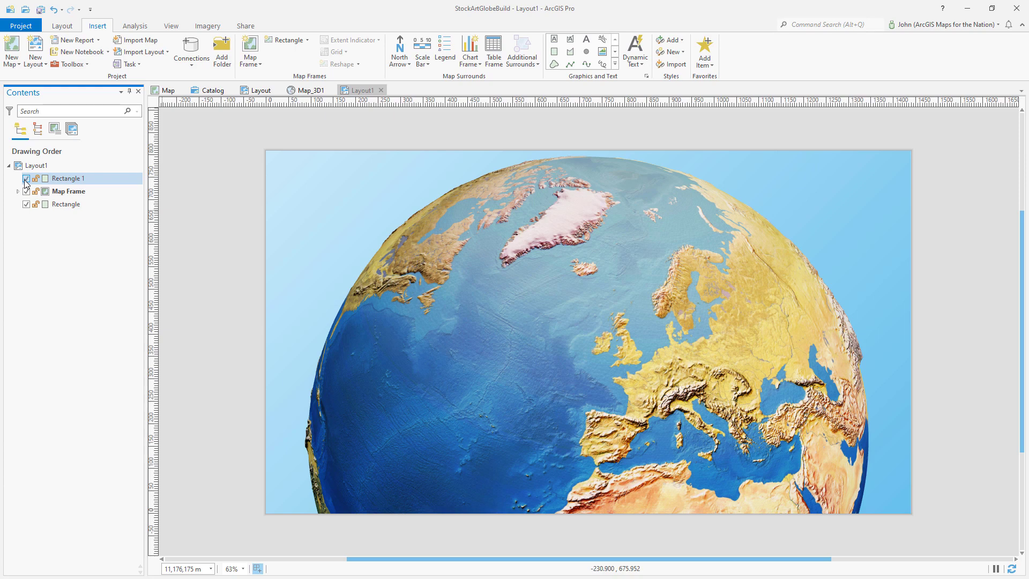
pyautogui.click(25, 180)
pyautogui.click(25, 179)
pyautogui.click(25, 179)
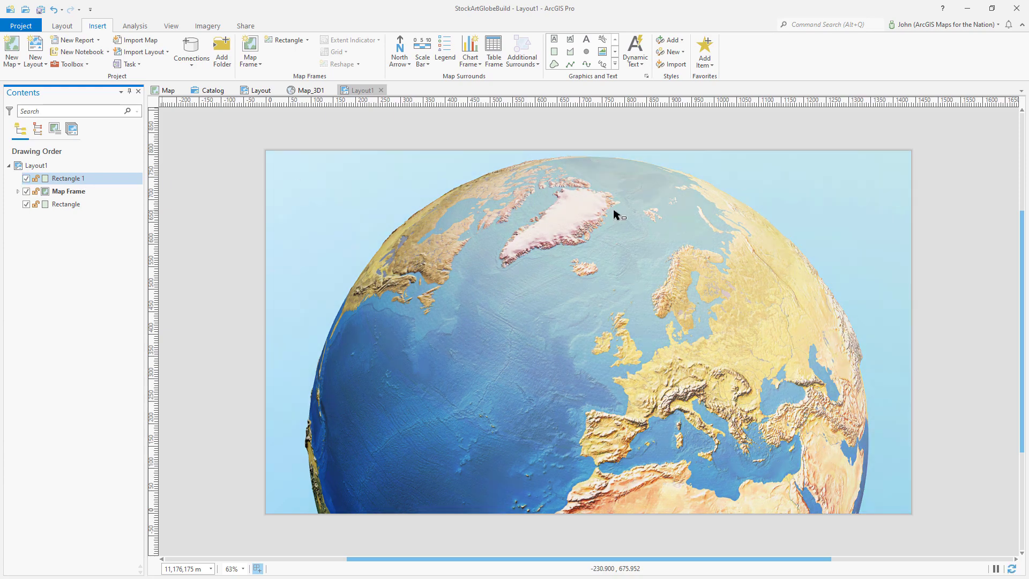
# - Set the size of the gradient fill pattern on the topmost rectangle, Rectangle 1, to 60% and apply the change
pyautogui.click(95, 182)
pyautogui.doubleClick(94, 182)
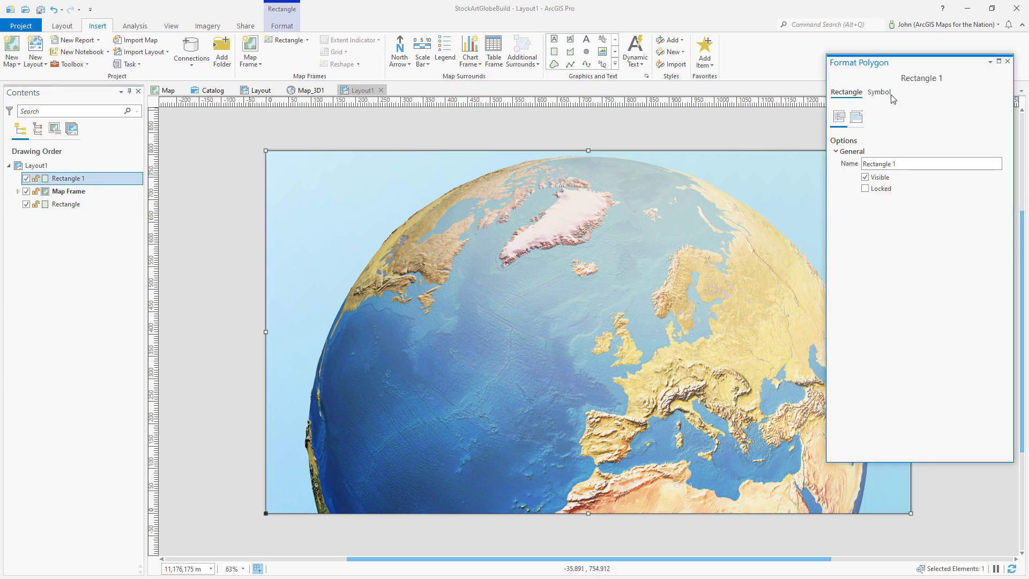
pyautogui.click(883, 94)
pyautogui.click(861, 119)
pyautogui.click(950, 161)
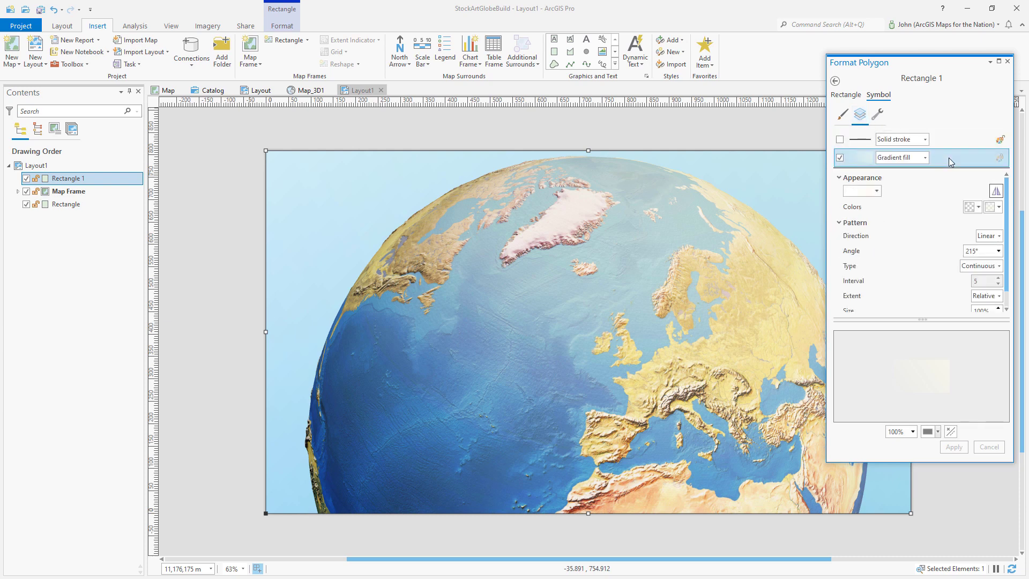
pyautogui.scroll(-1, 1008, 259)
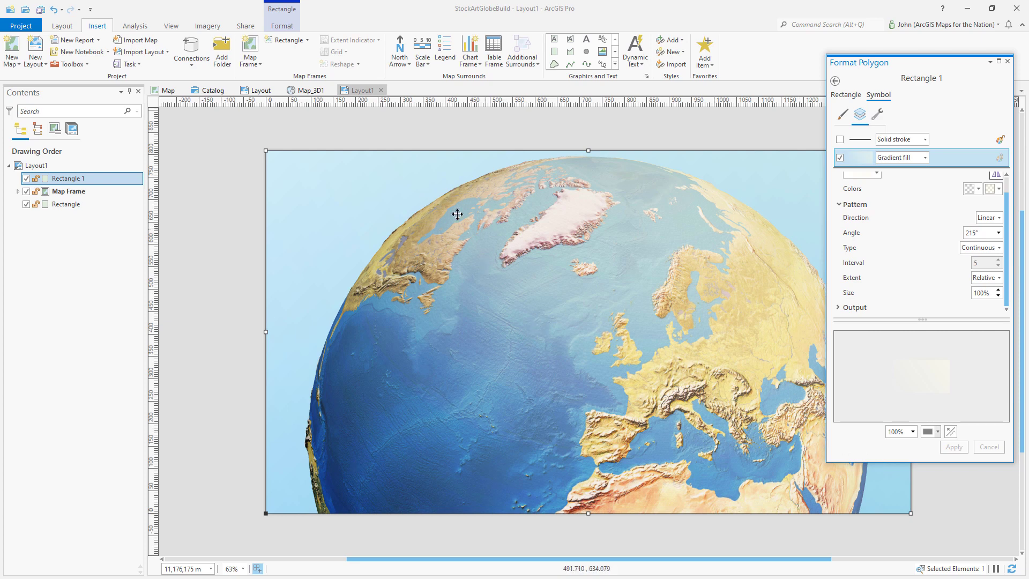
pyautogui.doubleClick(982, 293)
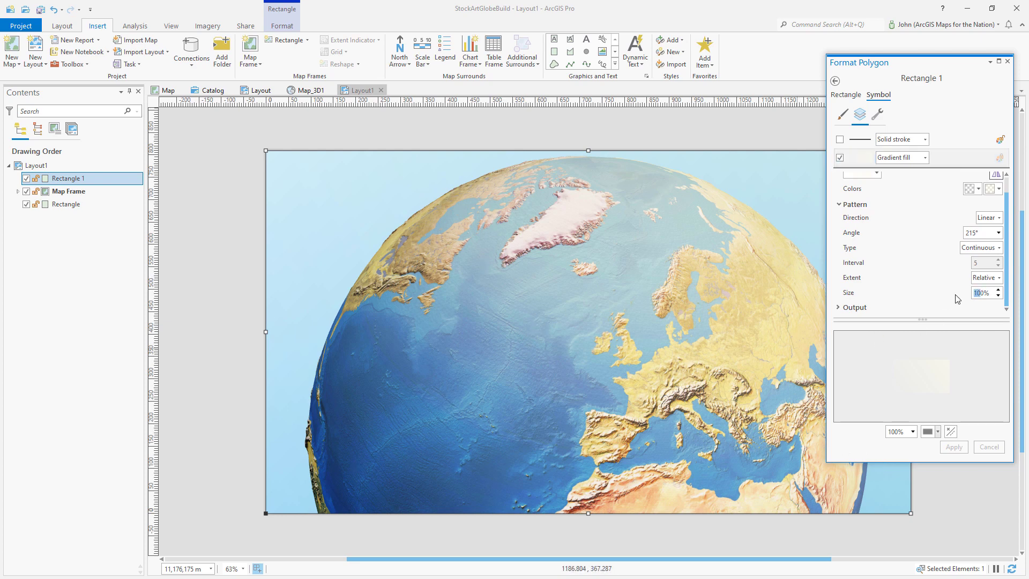
pyautogui.write('60')
pyautogui.press('Tab')
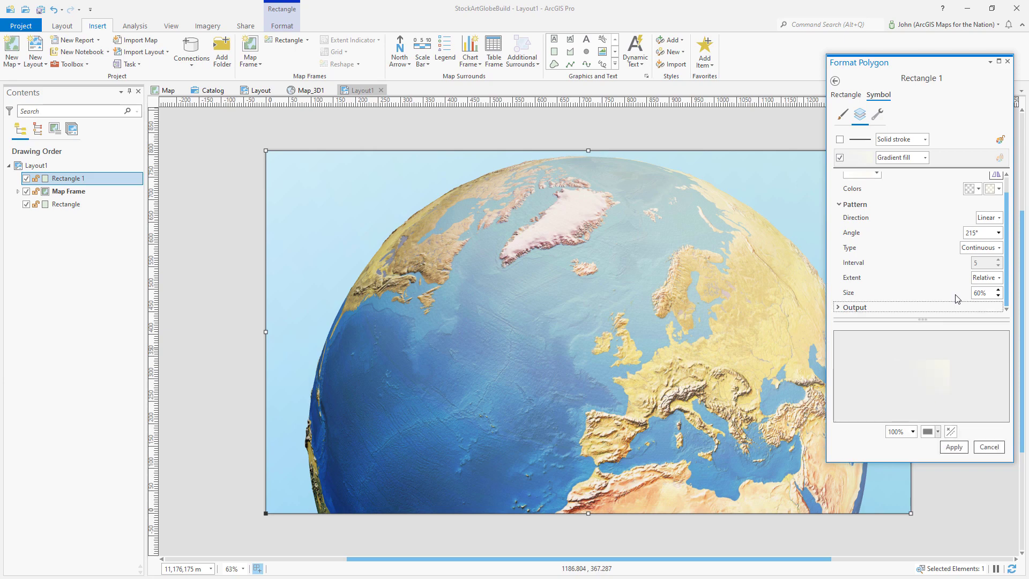
pyautogui.click(953, 445)
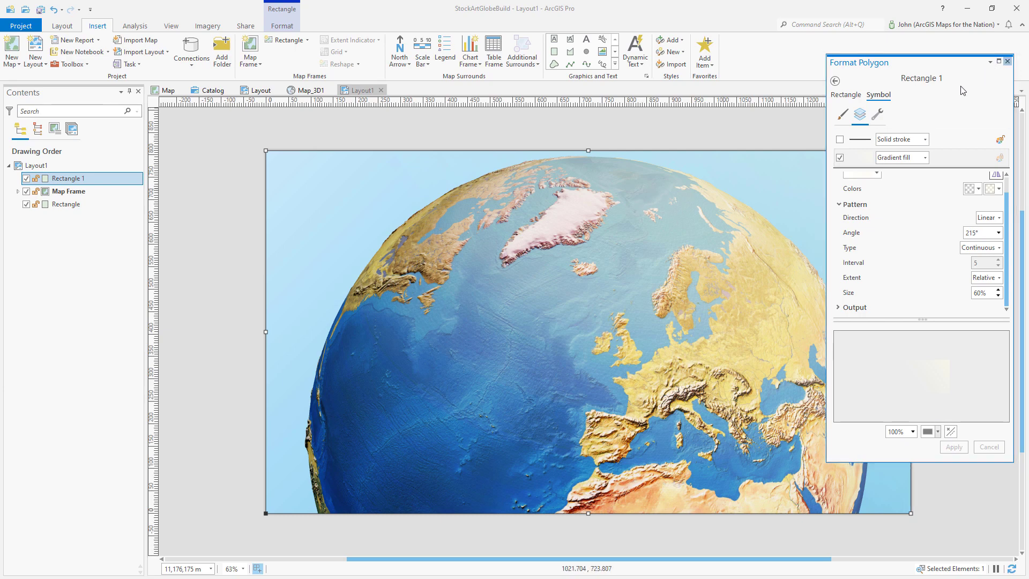
# - Close the rectangle's formatting settings and deselect it to leave the layout unobstructed
pyautogui.click(1007, 61)
pyautogui.click(811, 140)
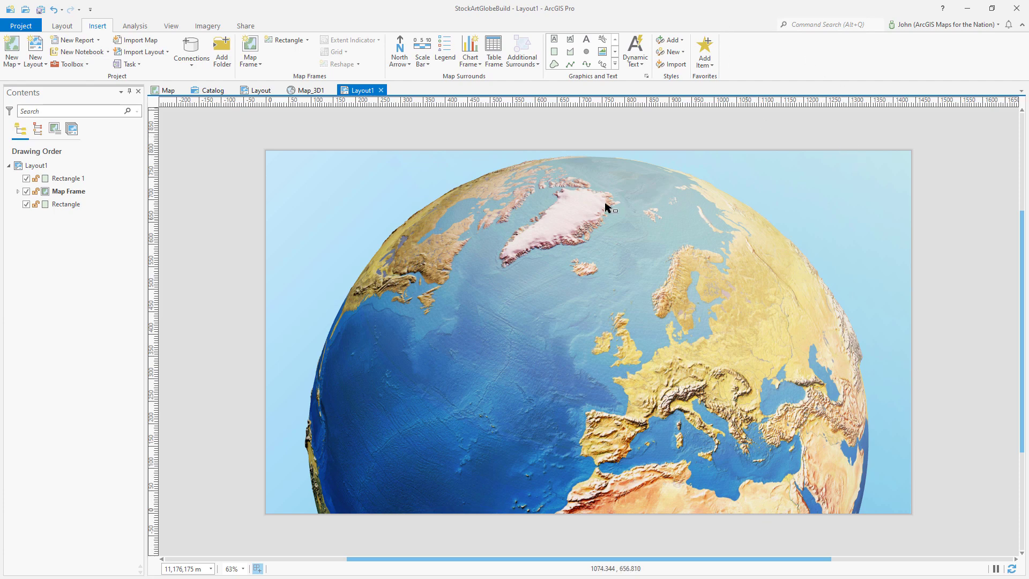
pyautogui.click(59, 336)
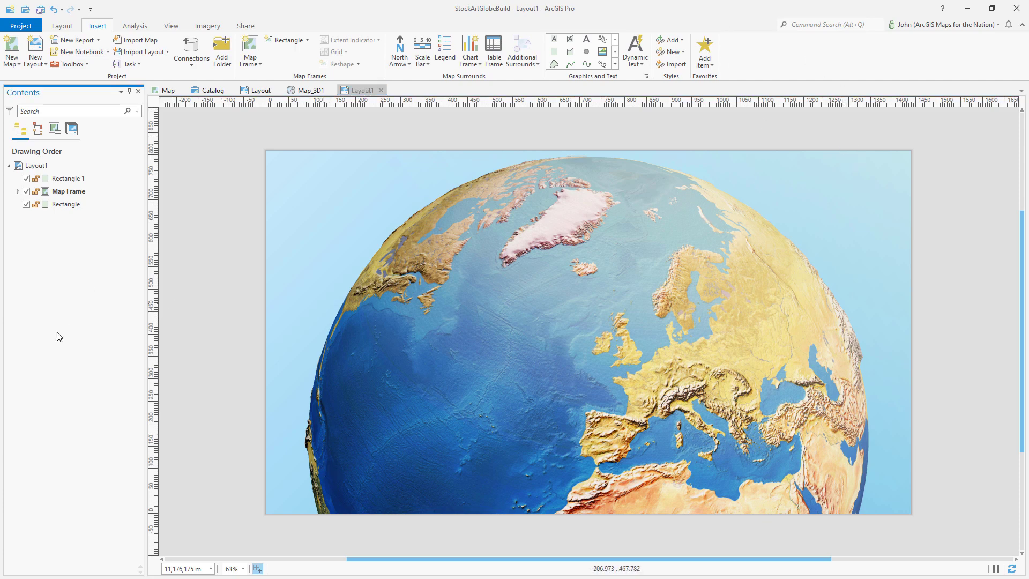